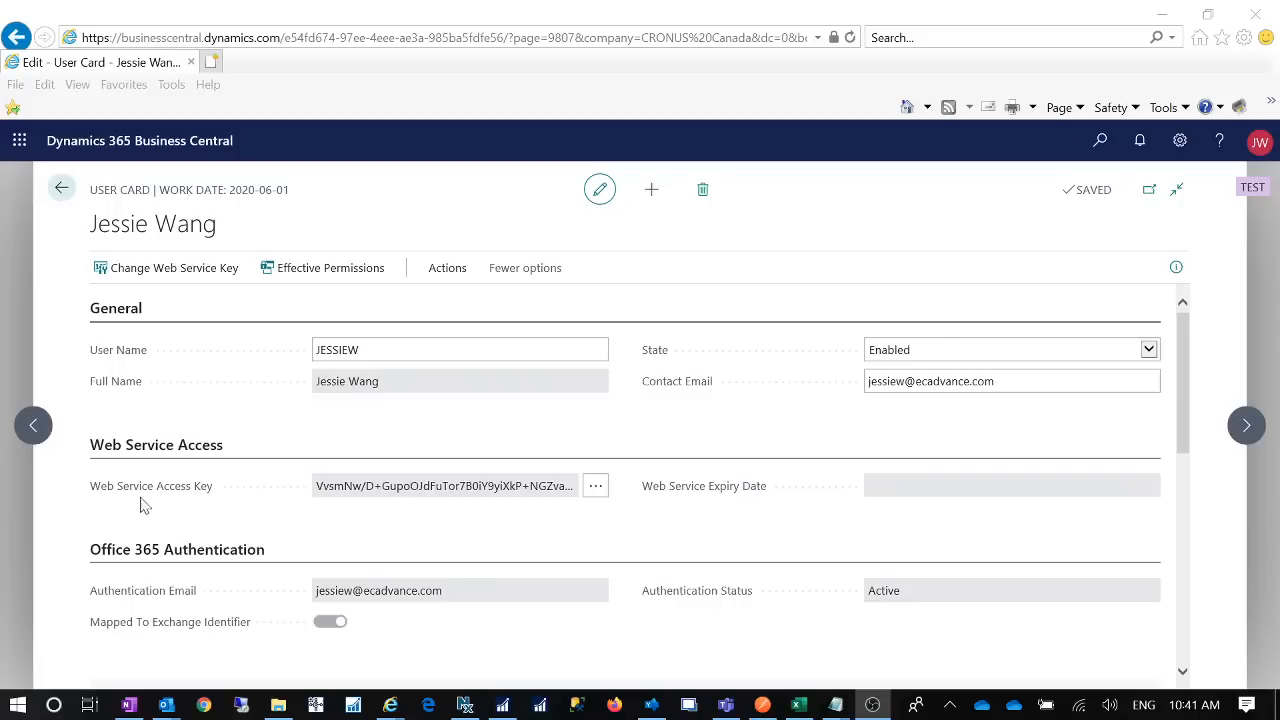
# - From the user card, search Tell Me for 'manage f' and open Manage Flows
pyautogui.moveTo(137, 500)
pyautogui.click(283, 350)
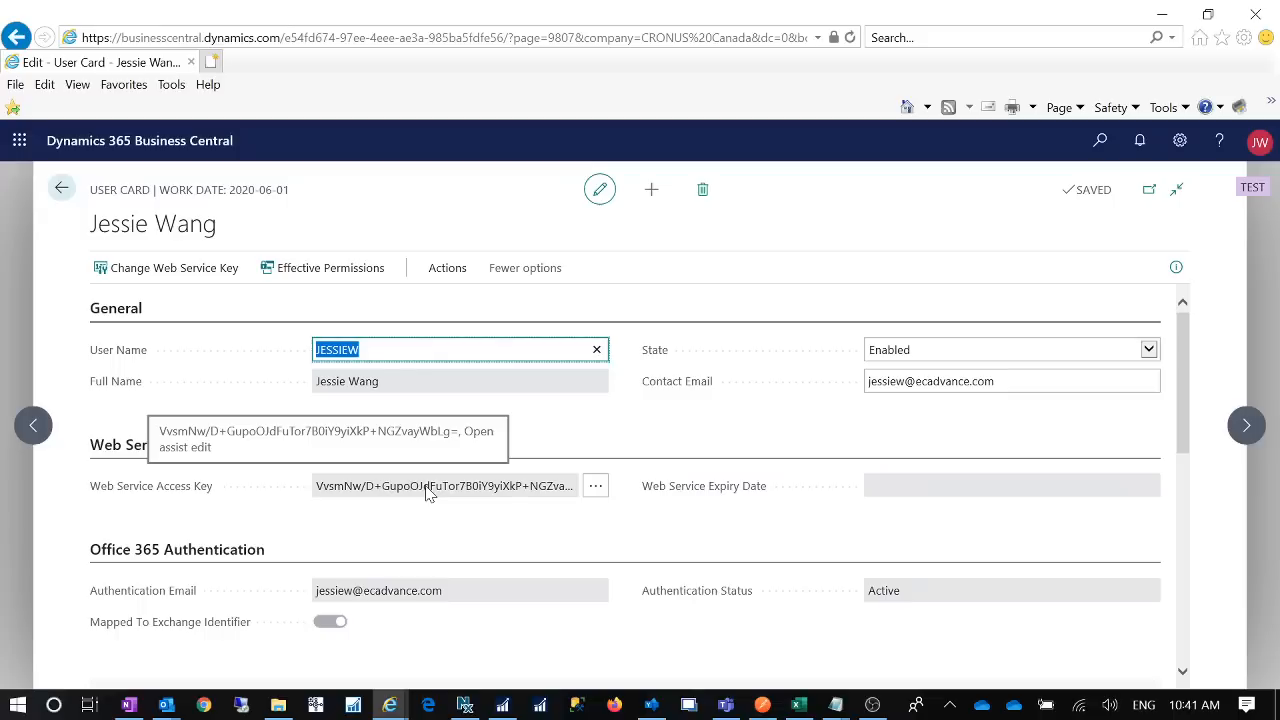
pyautogui.click(1100, 140)
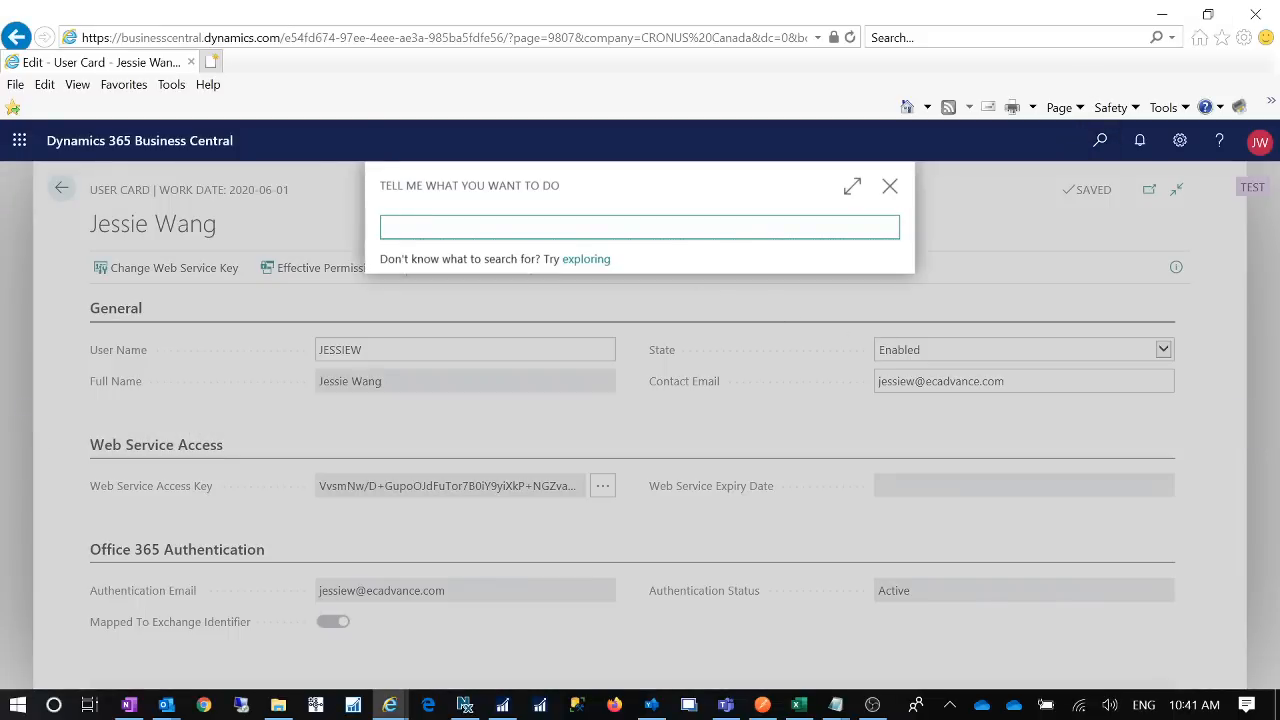
pyautogui.write('manage flow')
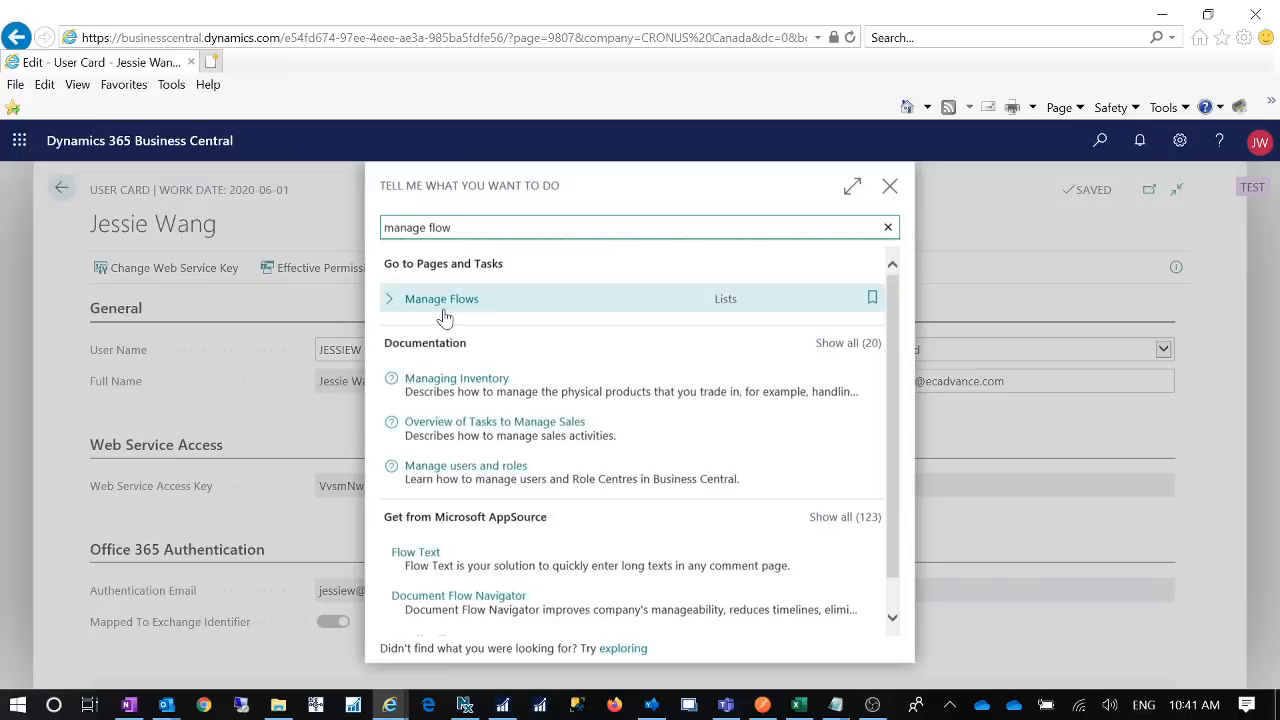
pyautogui.click(448, 310)
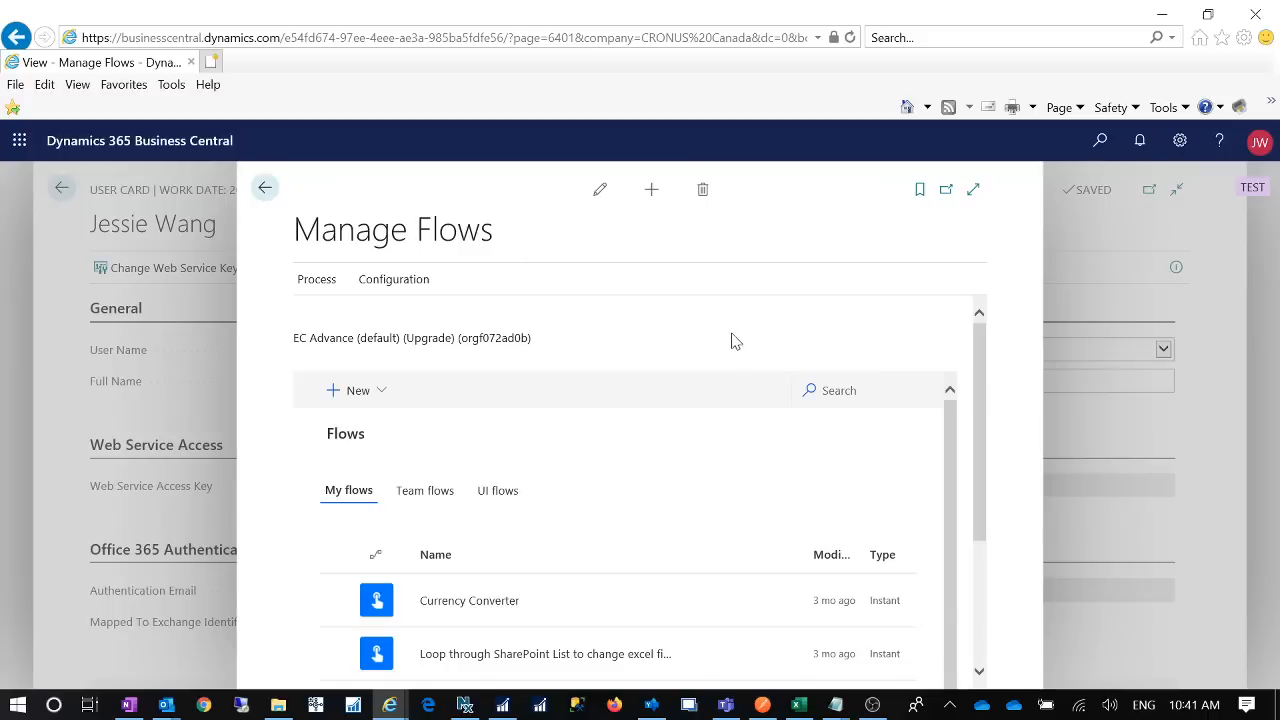
# - Open Configuration > Connection Information and select the full web service access key
pyautogui.click(392, 284)
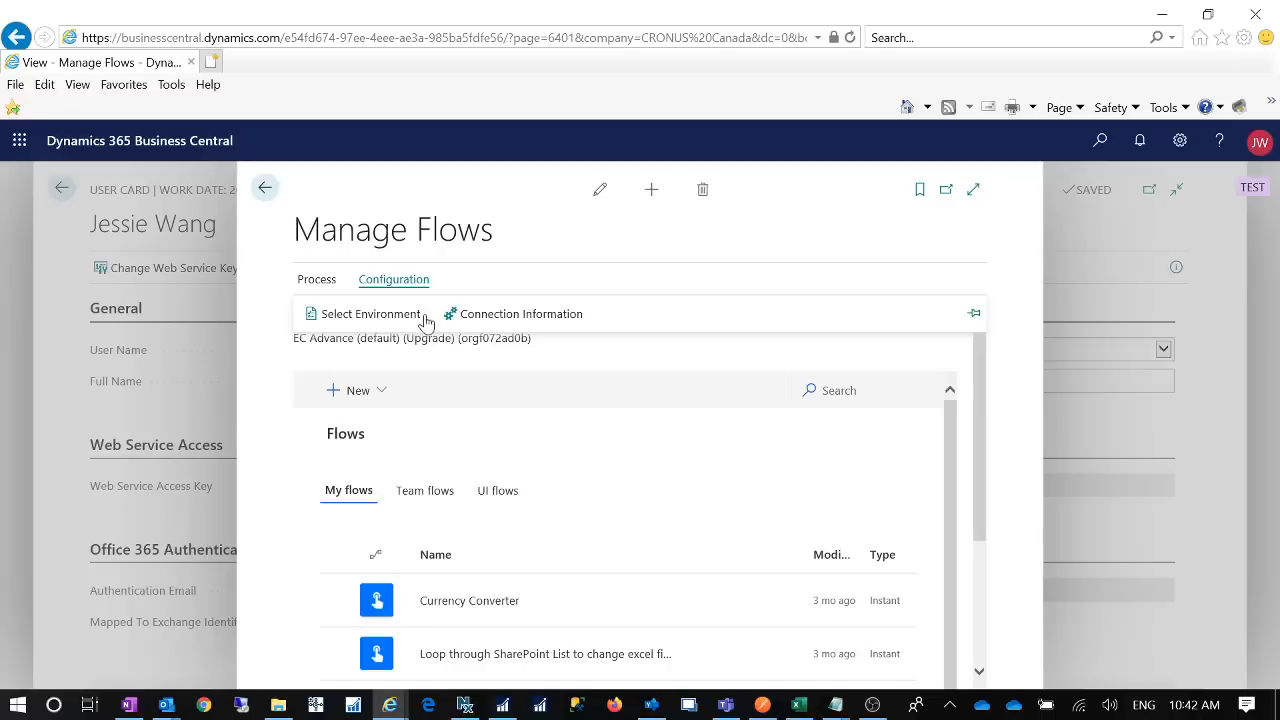
pyautogui.click(488, 316)
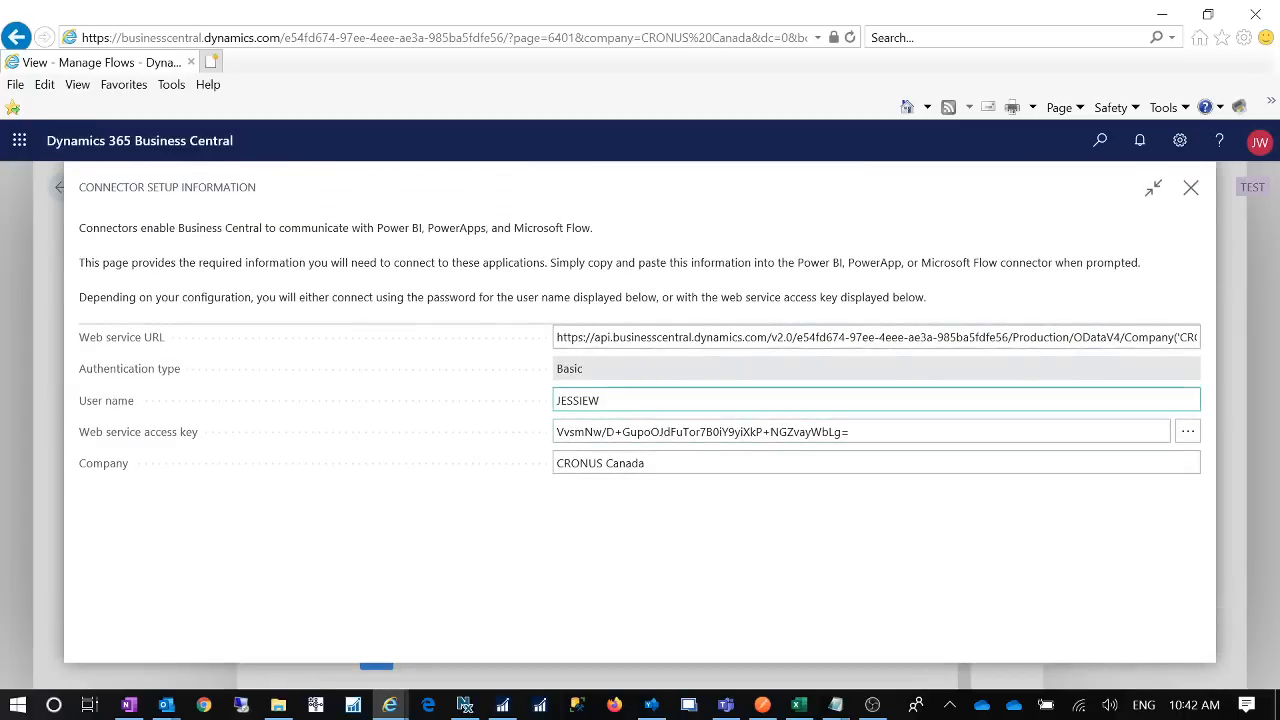
pyautogui.moveTo(858, 440); pyautogui.dragTo(143, 458)
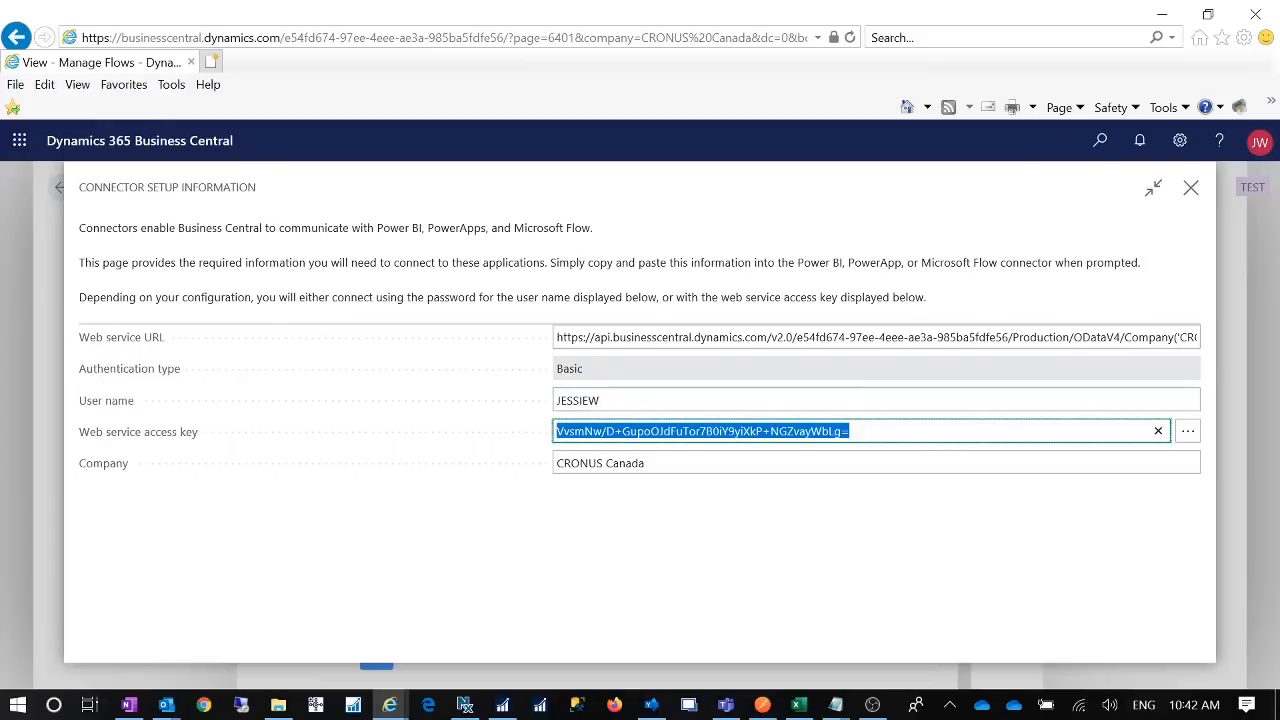
pyautogui.hotkey('shift', 'Tab')
pyautogui.press('Tab')
pyautogui.hotkey('ctrl', 'c')
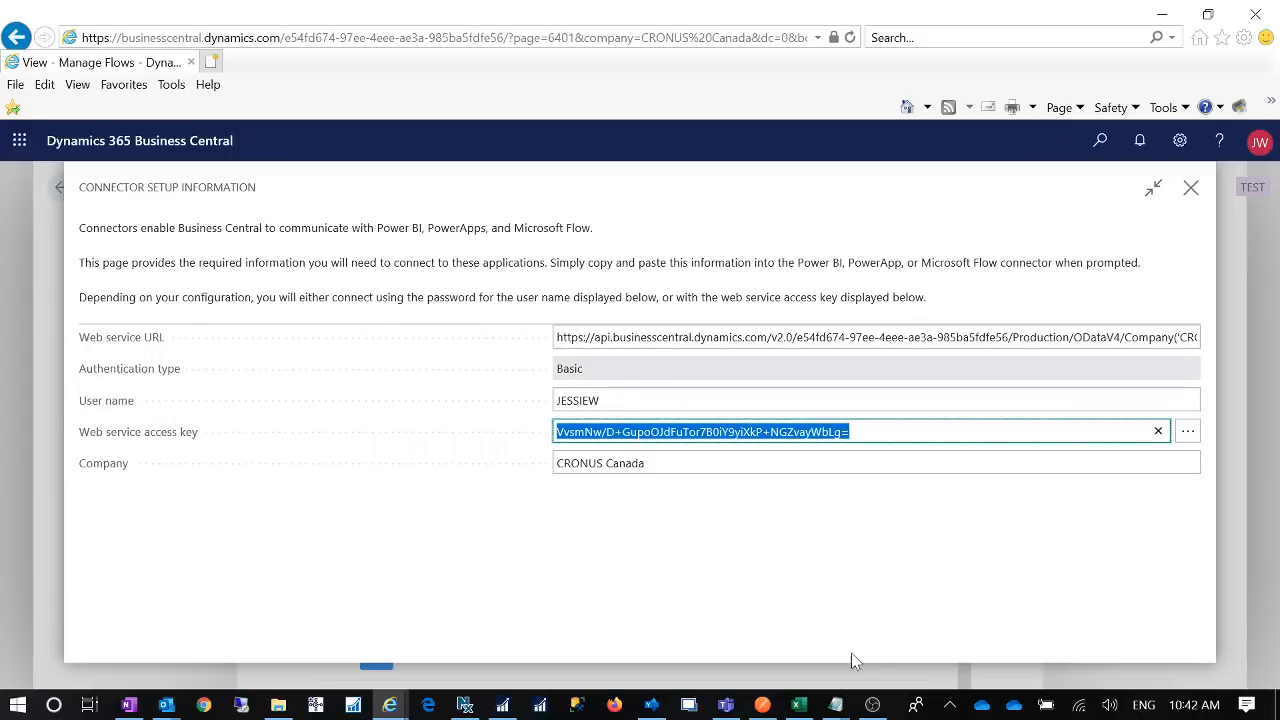
# - Launch Notepad from Windows search and paste the access key into a new note
pyautogui.click(60, 712)
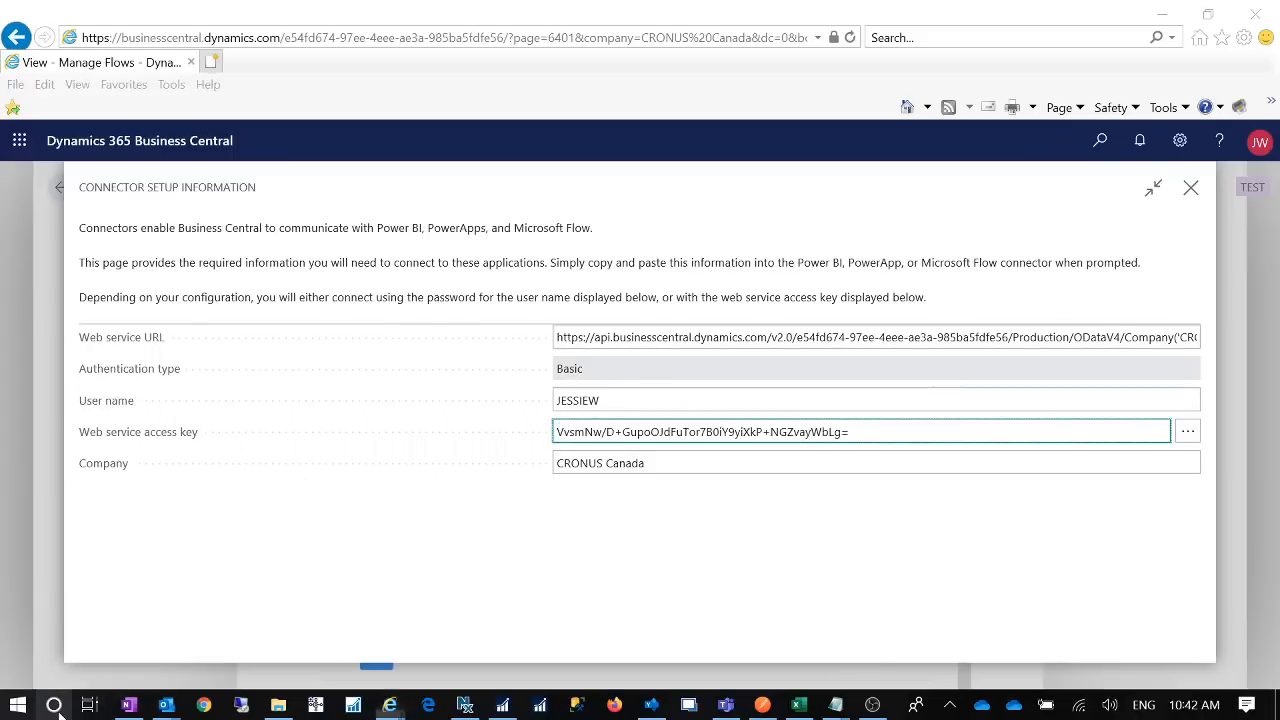
pyautogui.write('note')
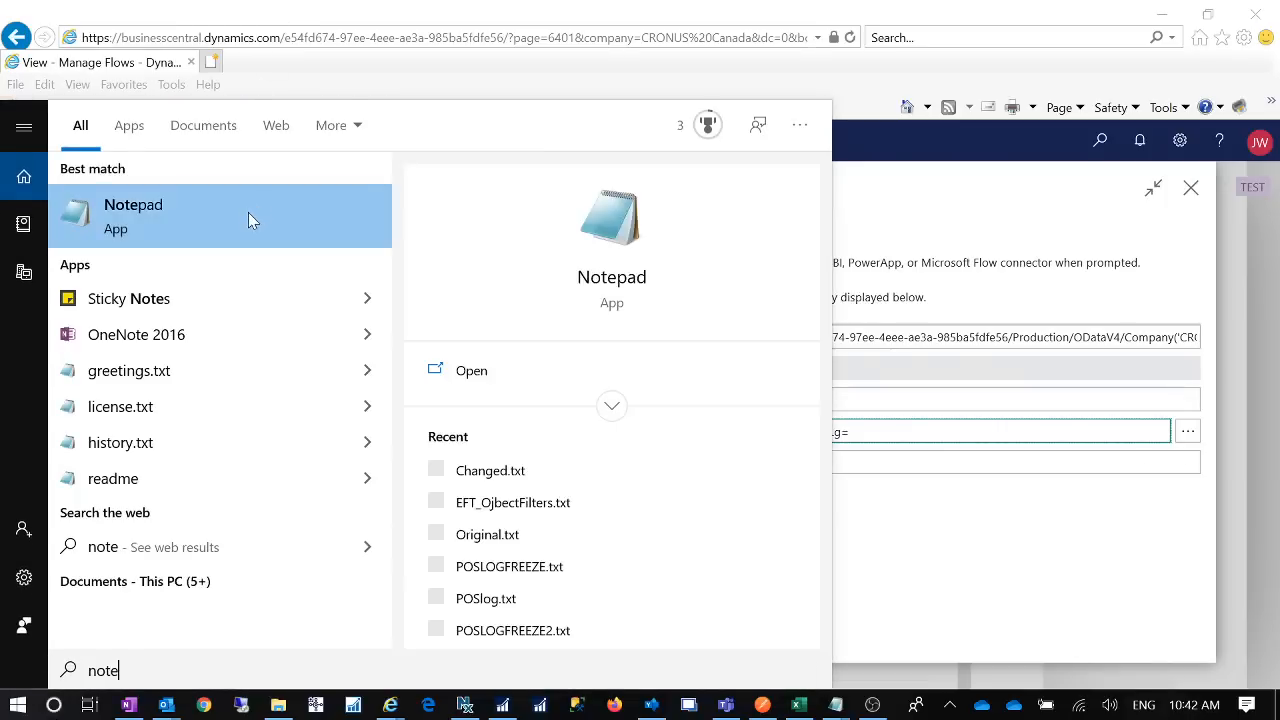
pyautogui.click(248, 212)
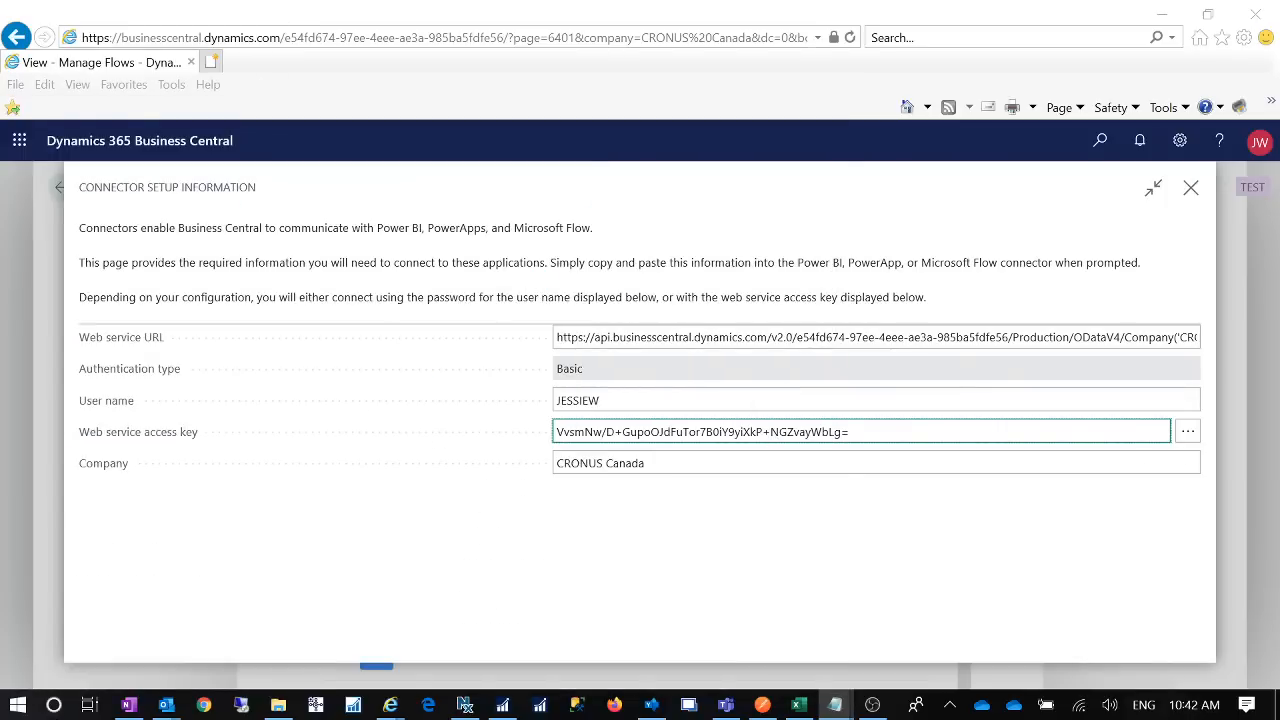
pyautogui.hotkey('ctrl', 'v')
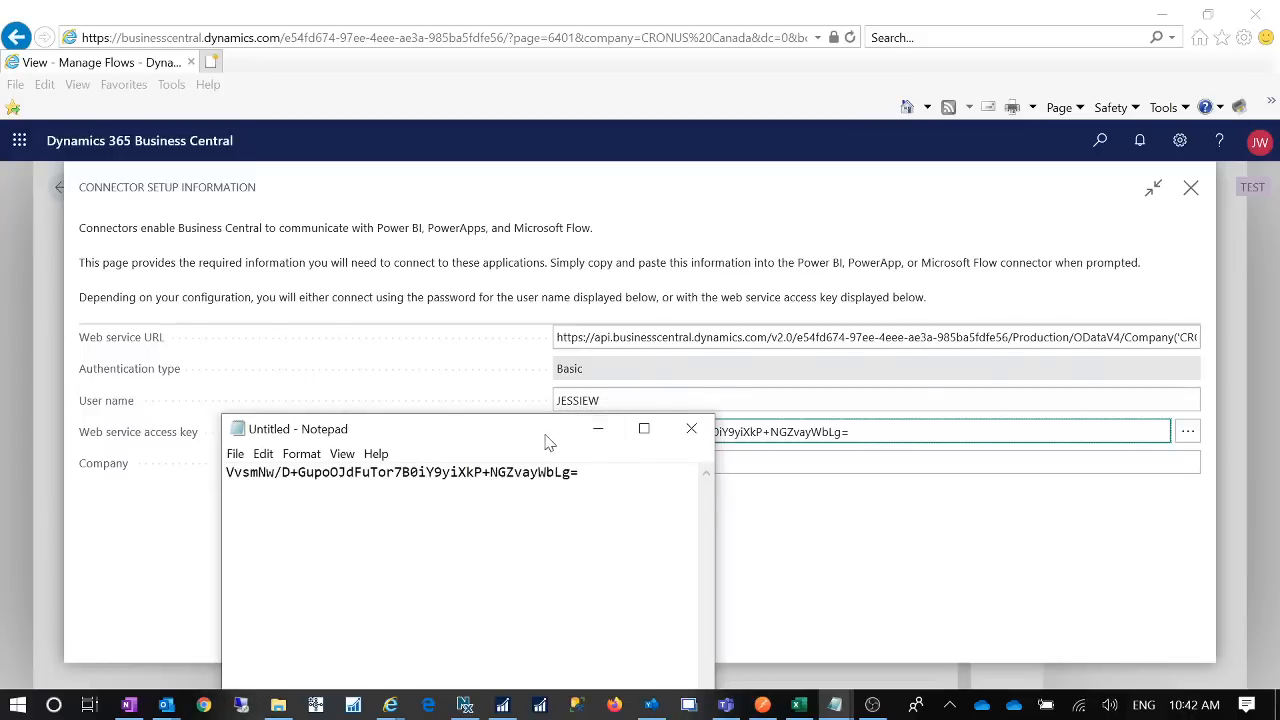
# - Move Notepad aside, close the Connector Setup Information, and go back a page
pyautogui.moveTo(548, 442); pyautogui.dragTo(445, 476)
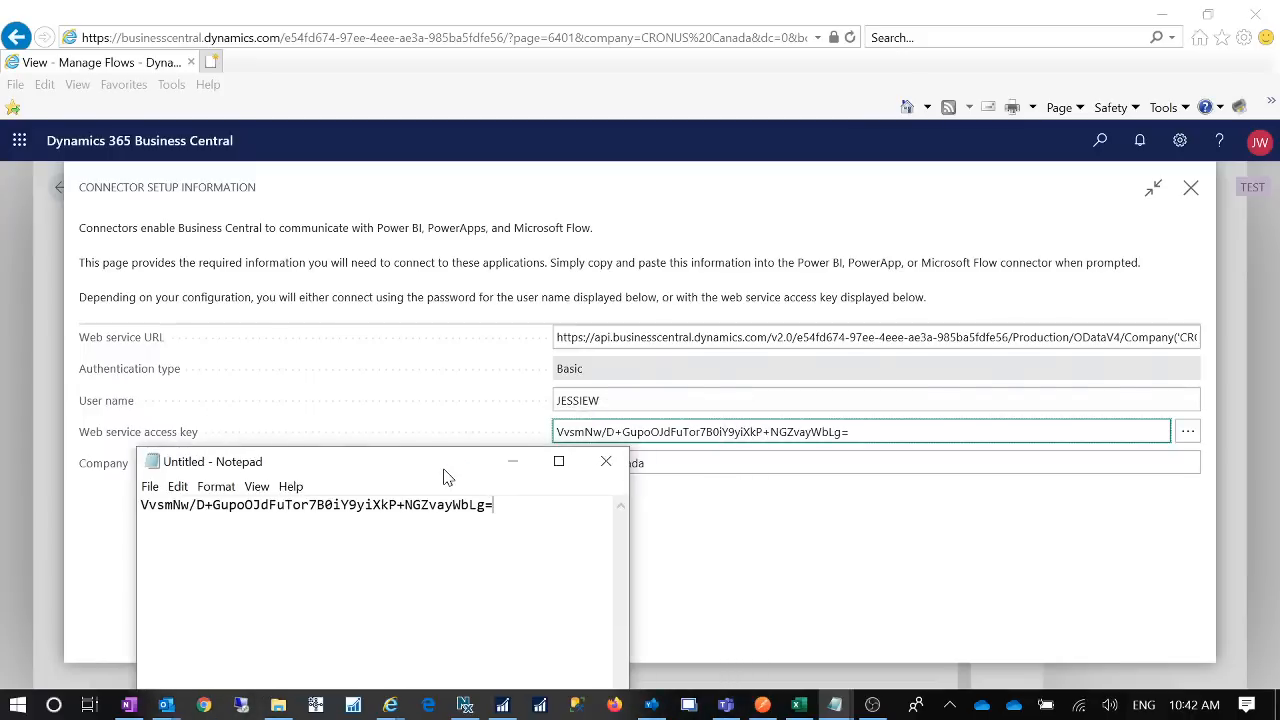
pyautogui.click(1203, 196)
pyautogui.click(1191, 188)
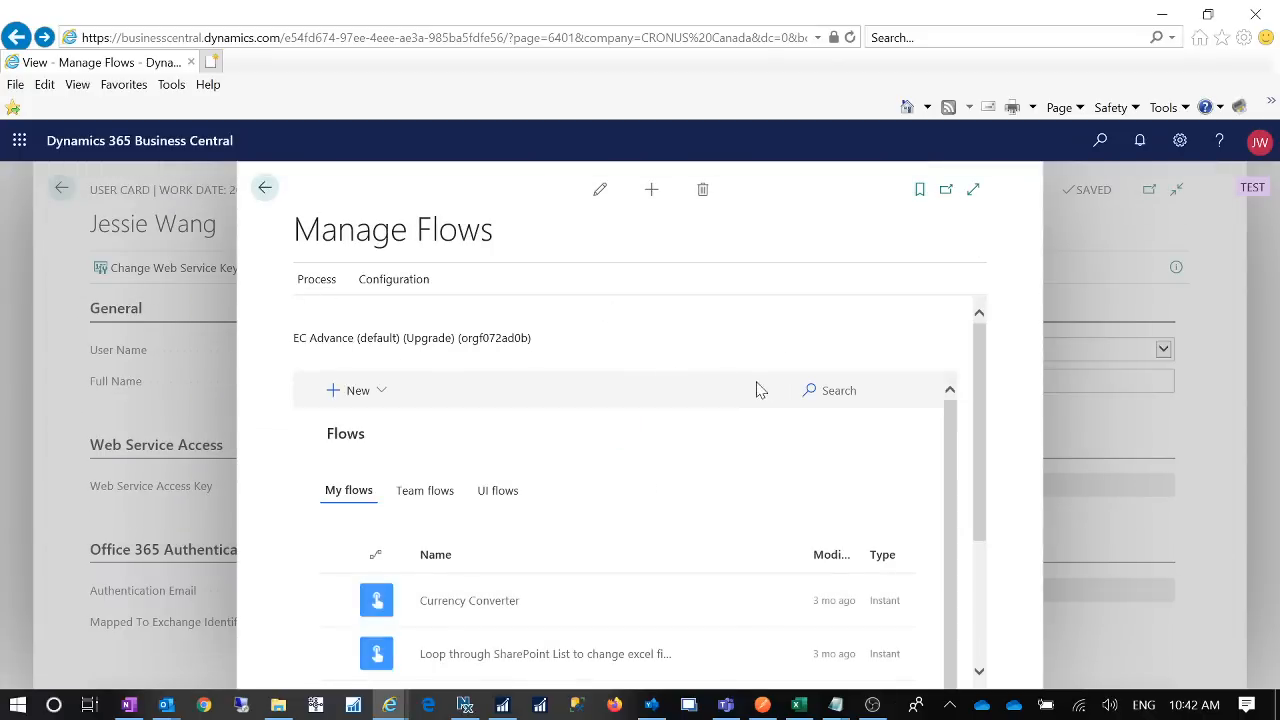
pyautogui.click(266, 188)
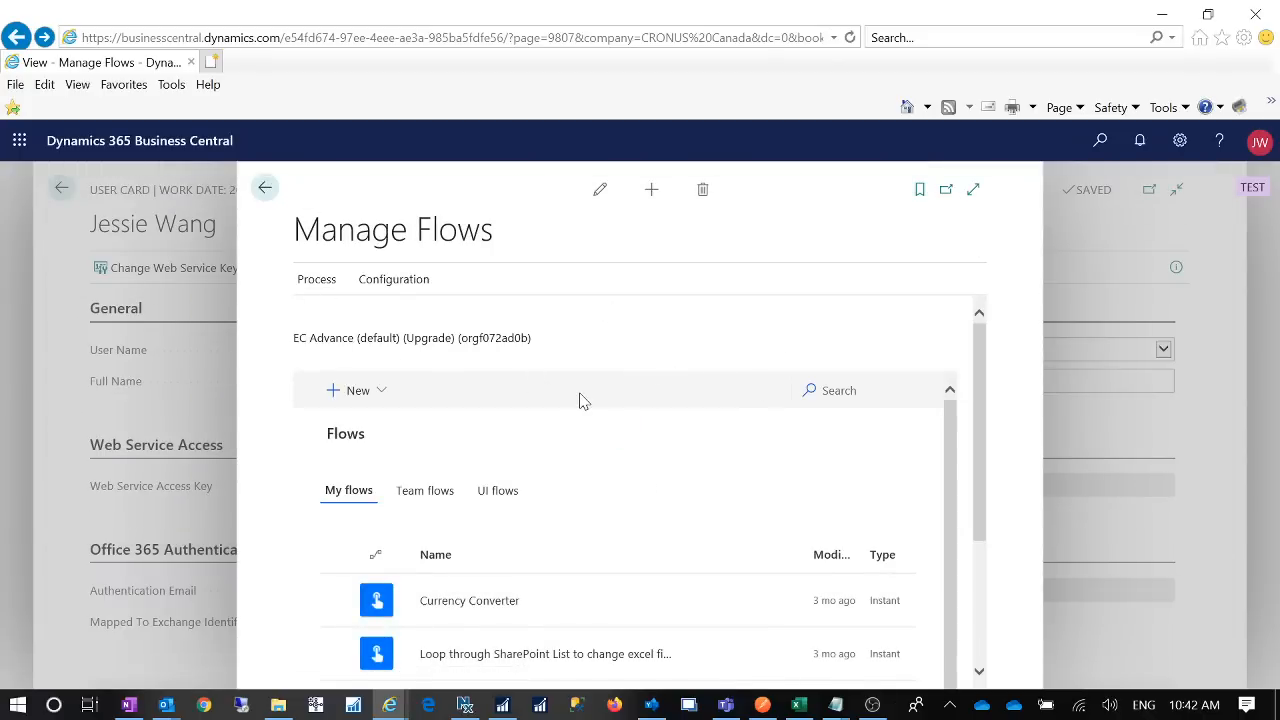
# - Return to the user card and discard the note holding the old key without saving
pyautogui.click(265, 188)
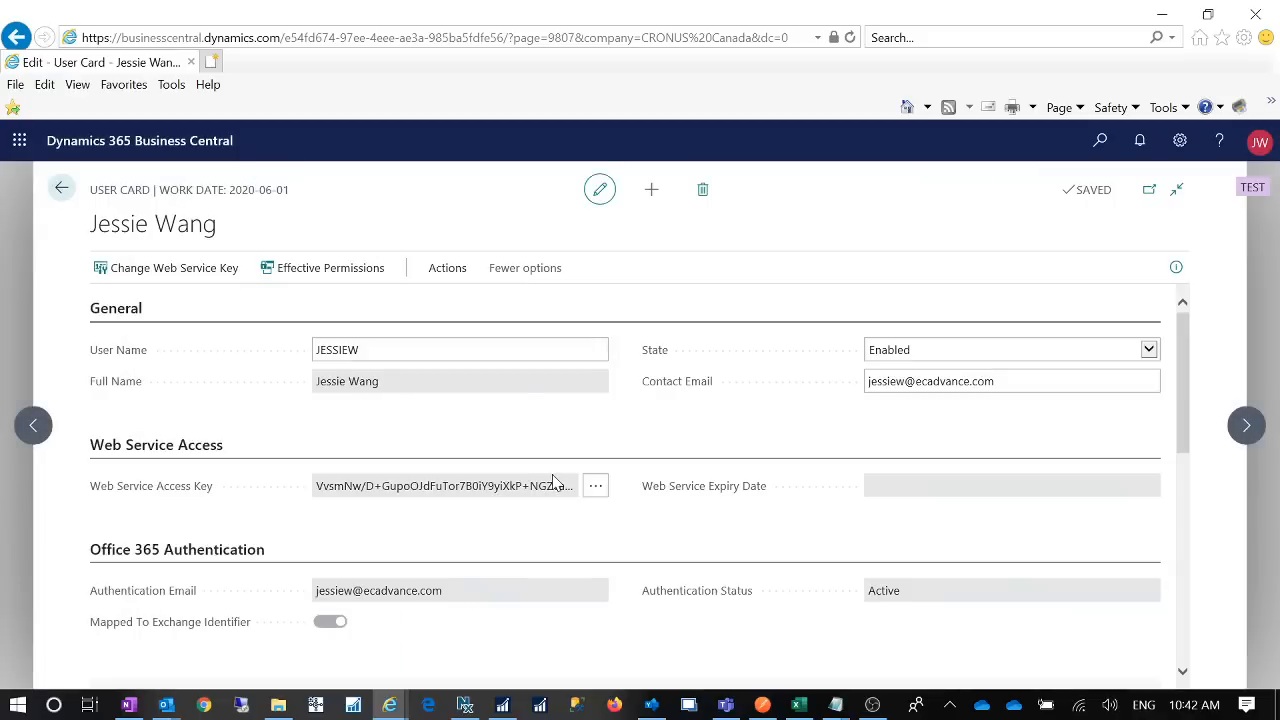
pyautogui.moveTo(316, 492); pyautogui.dragTo(565, 498)
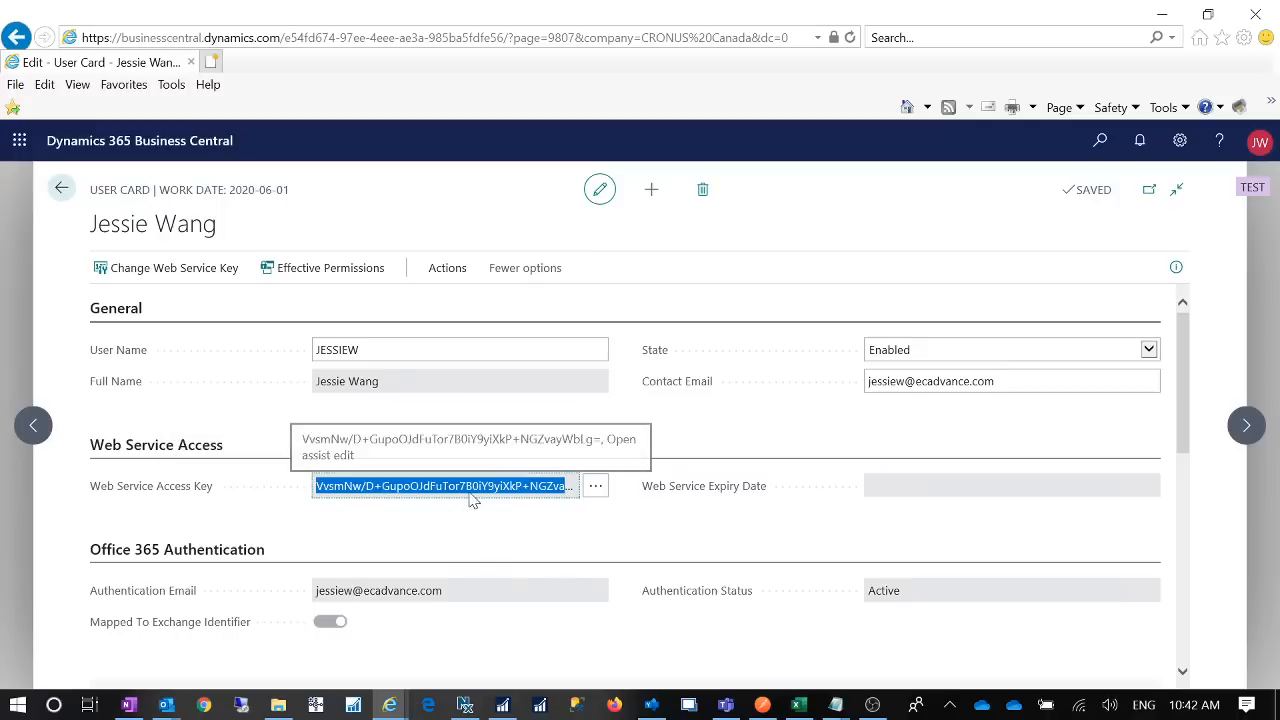
pyautogui.click(835, 705)
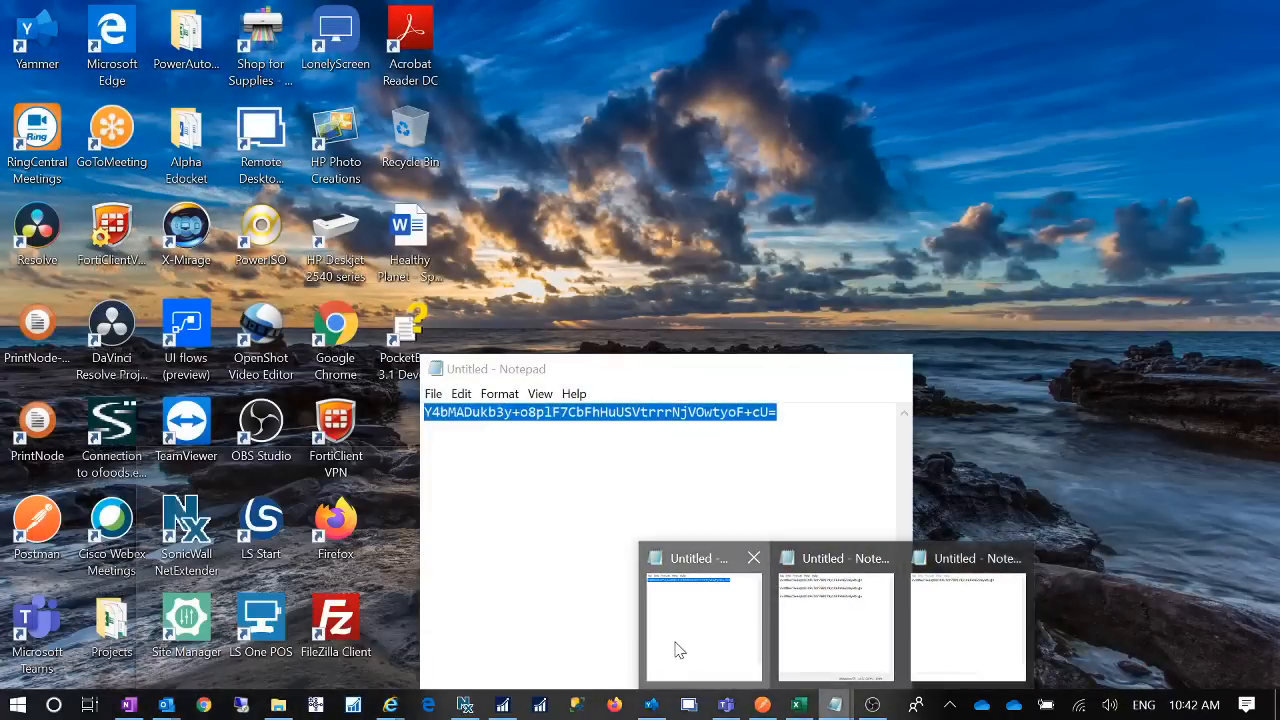
pyautogui.click(680, 645)
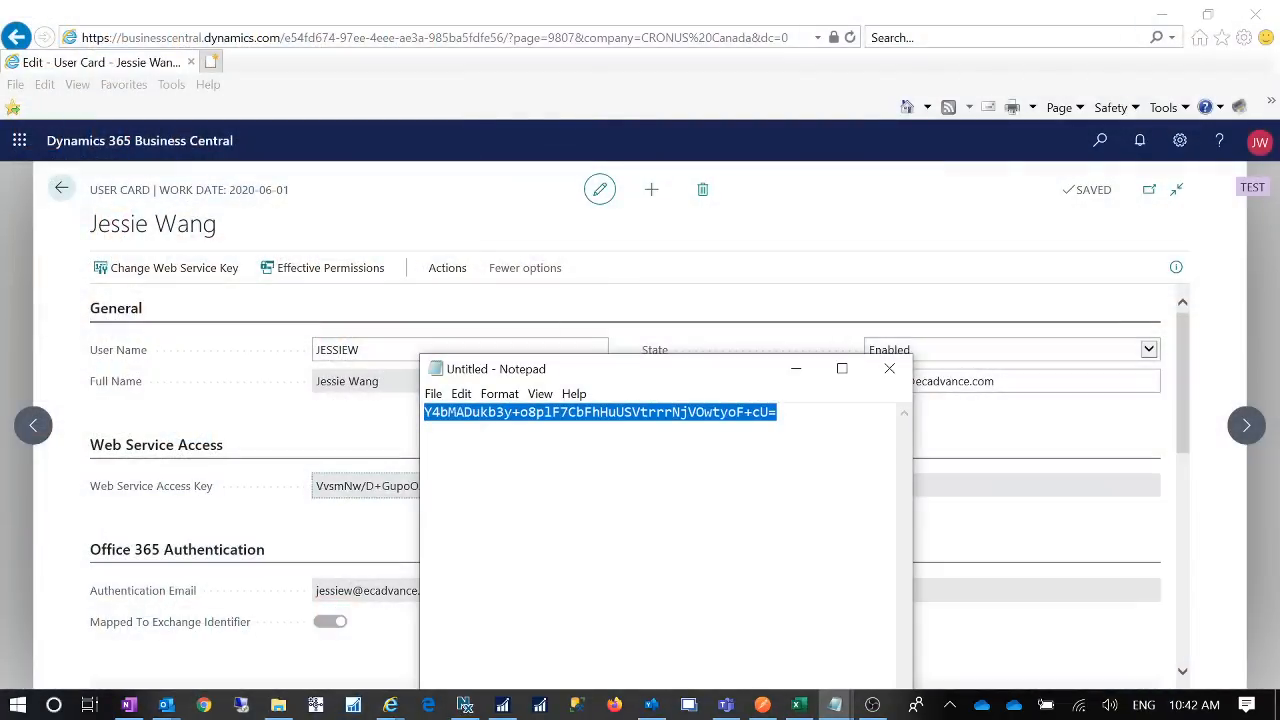
pyautogui.click(780, 412)
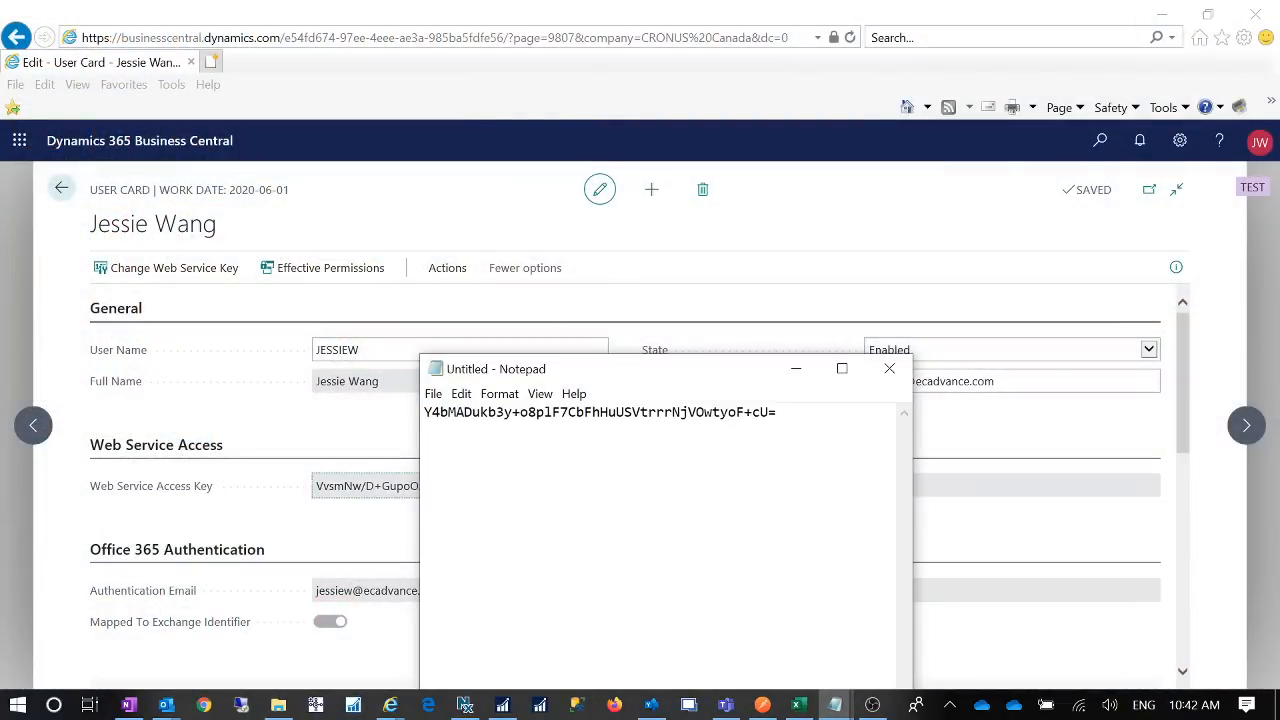
pyautogui.click(889, 368)
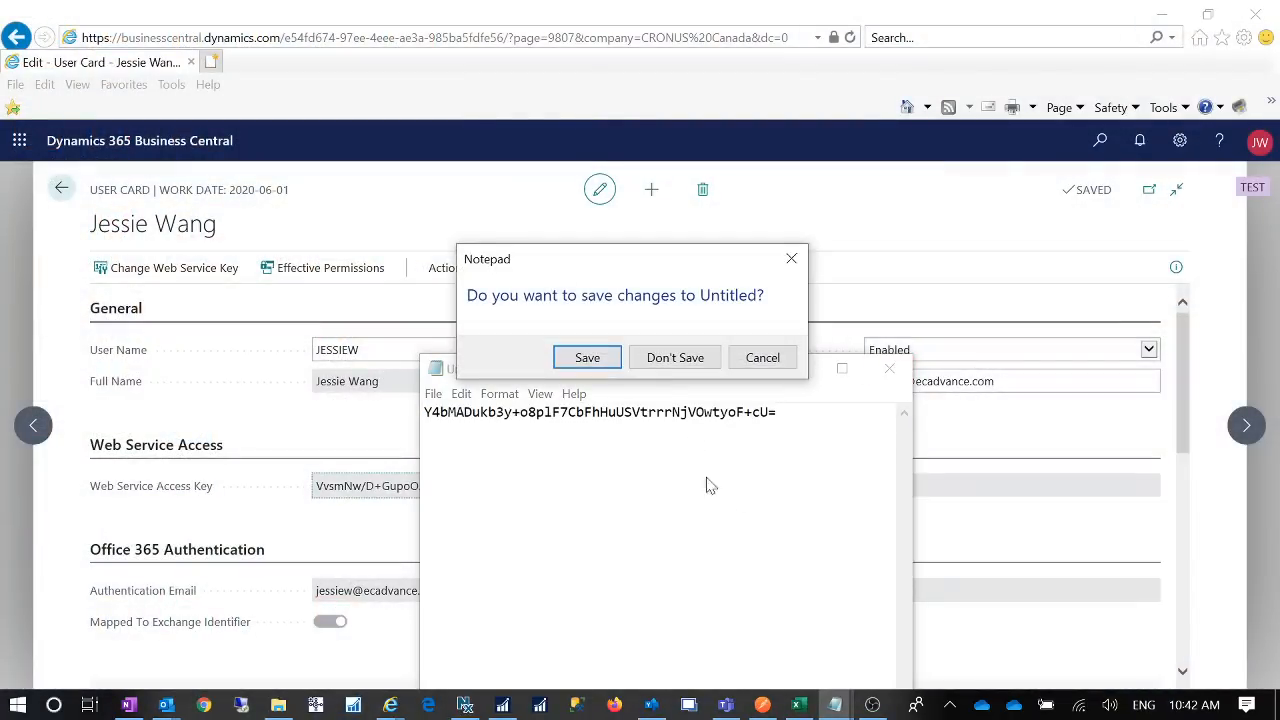
pyautogui.click(674, 356)
# - Discard the note with three key copies, leaving the current-key note over the user card
pyautogui.moveTo(835, 706)
pyautogui.click(884, 652)
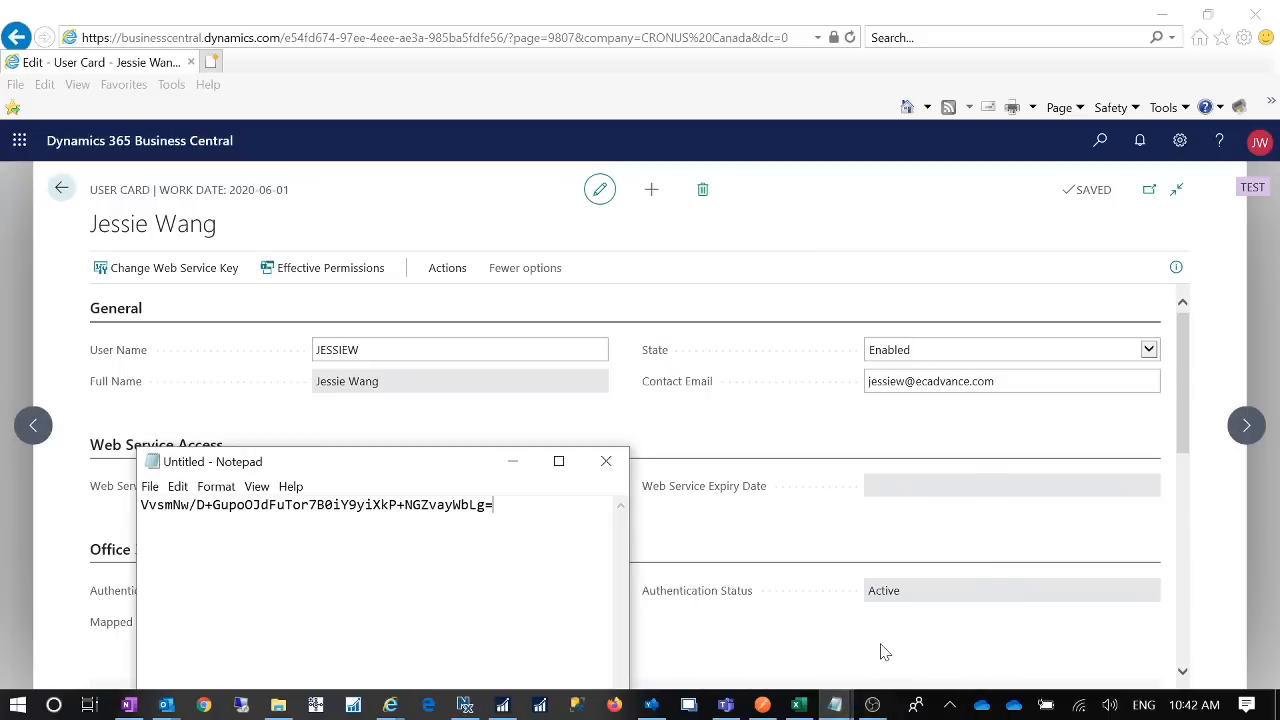
pyautogui.moveTo(423, 452); pyautogui.dragTo(803, 497)
pyautogui.moveTo(835, 706)
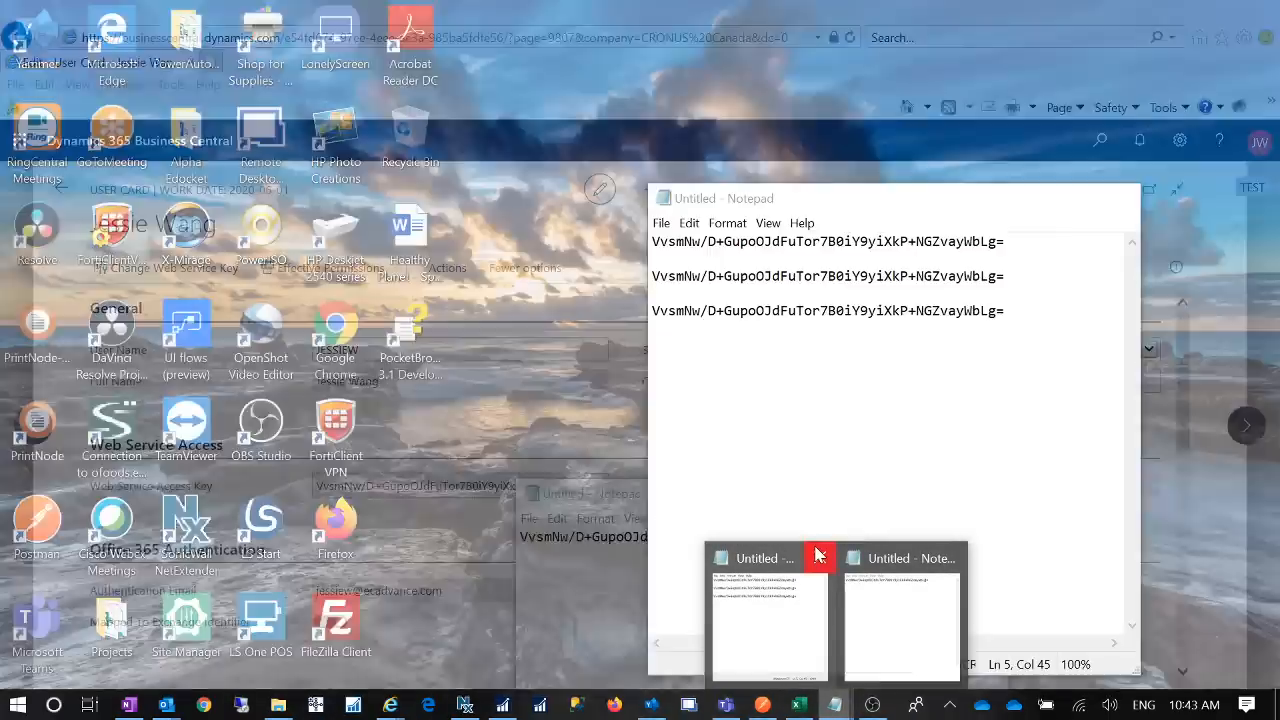
pyautogui.click(817, 554)
pyautogui.click(675, 358)
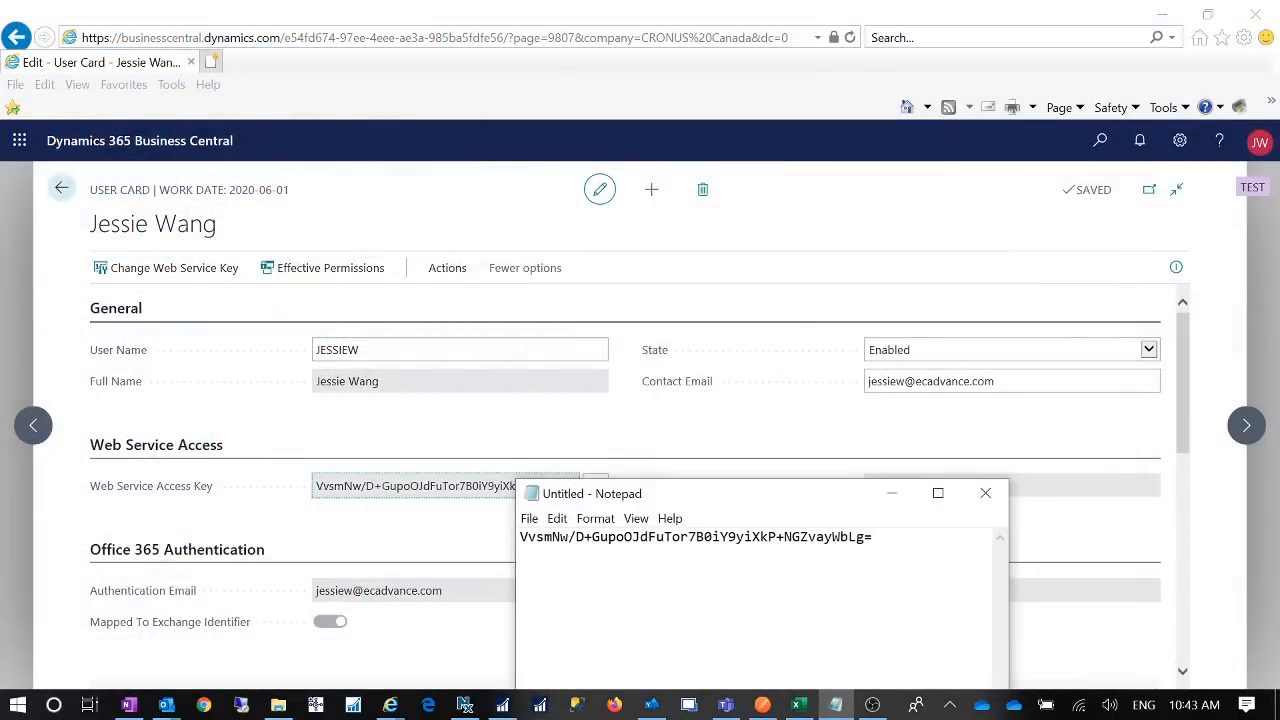
pyautogui.moveTo(716, 501); pyautogui.dragTo(755, 297)
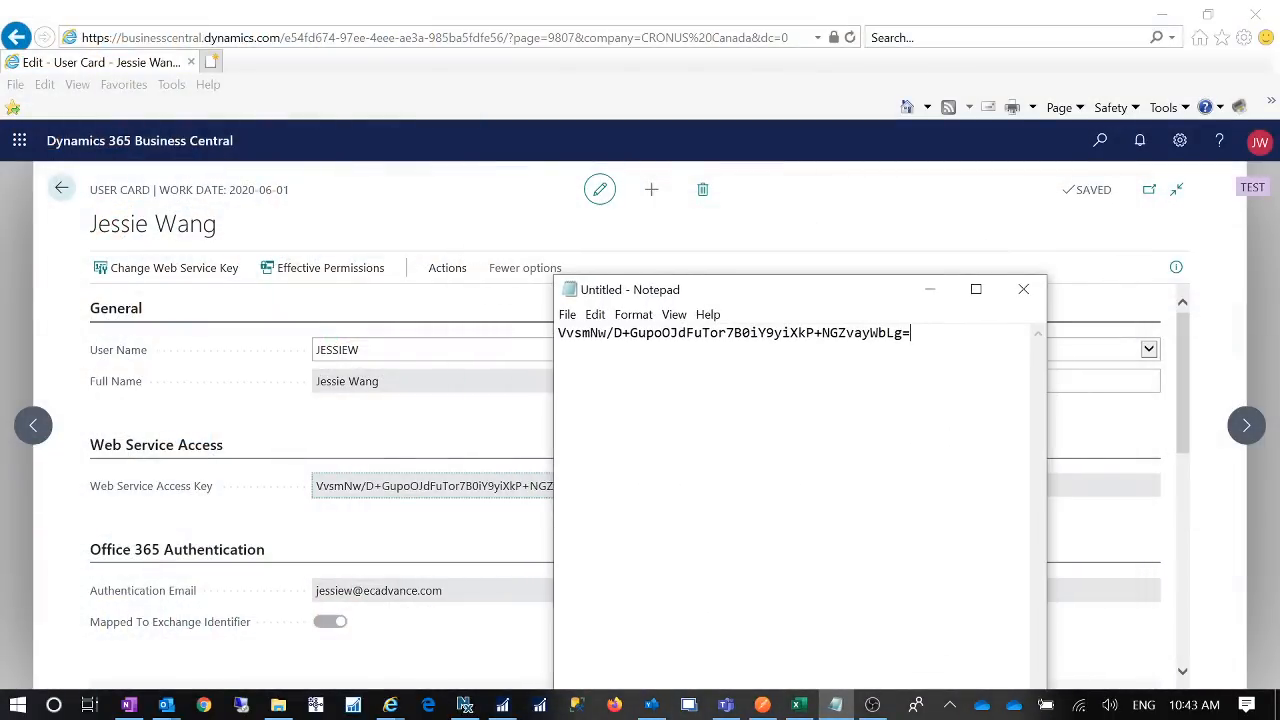
pyautogui.click(323, 485)
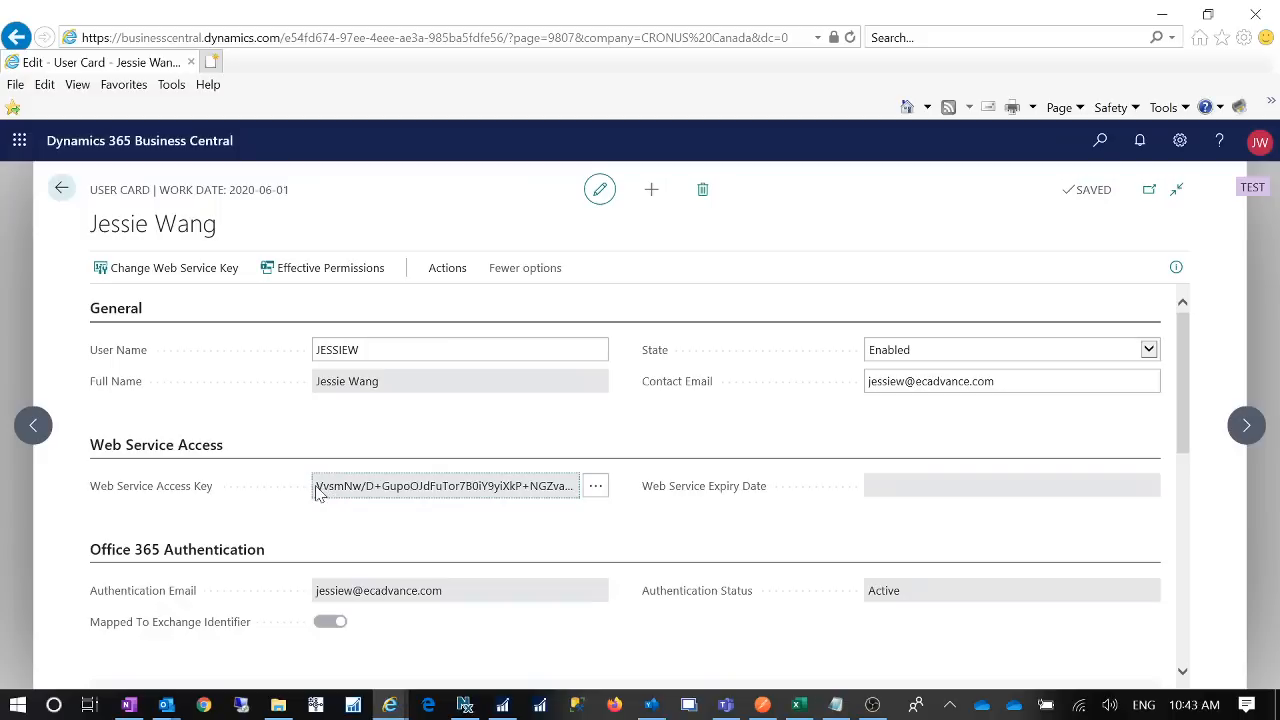
# - Paste the selected user-card access key into the note twice
pyautogui.moveTo(315, 487); pyautogui.dragTo(549, 497)
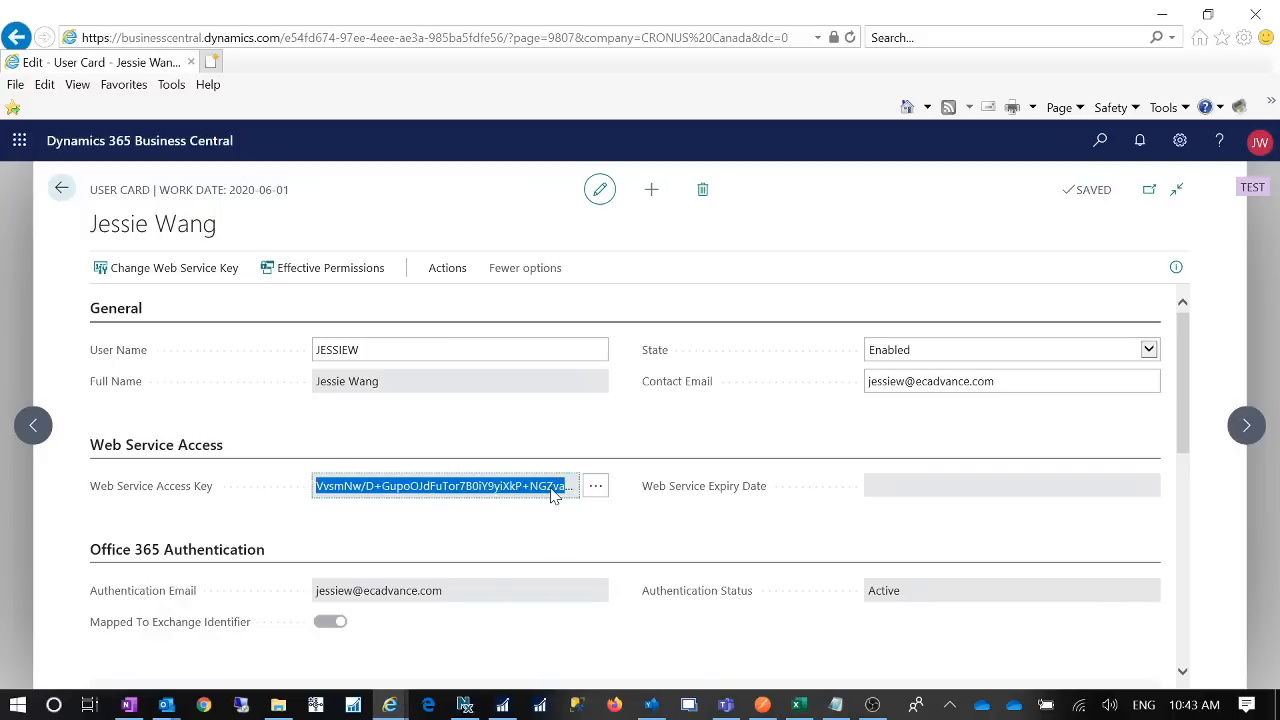
pyautogui.click(835, 705)
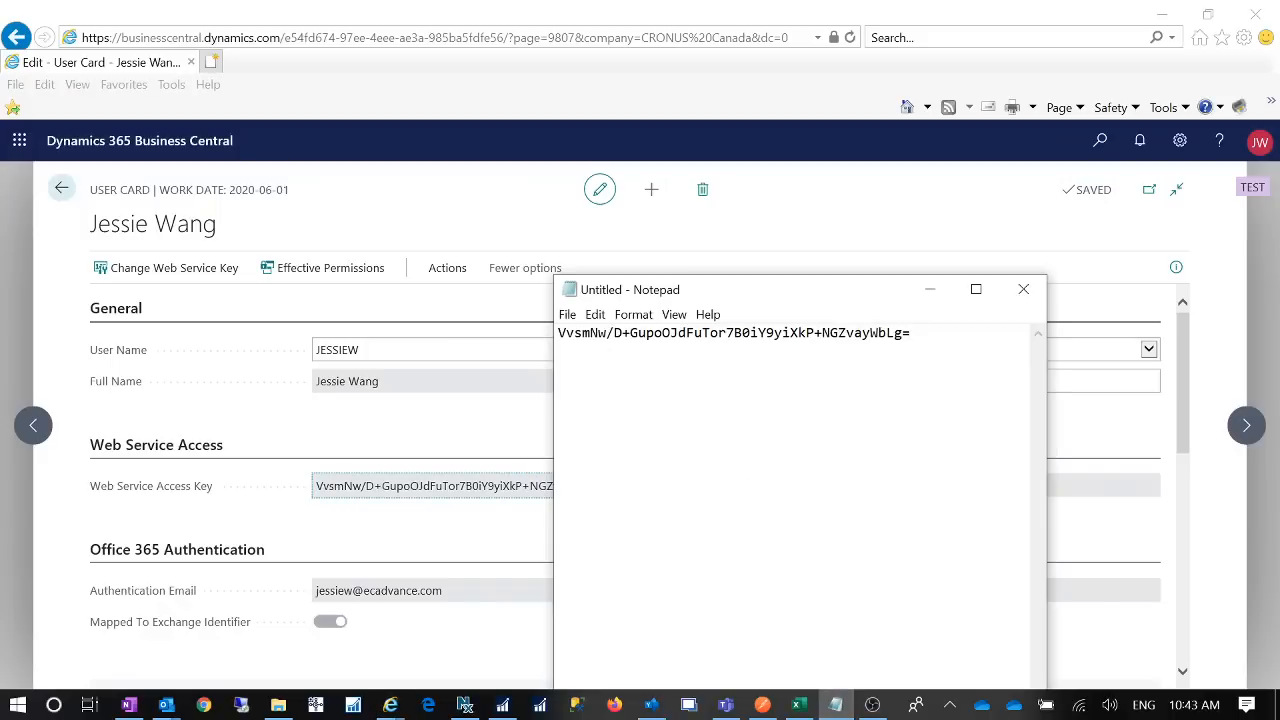
pyautogui.hotkey('ctrl', 'v')
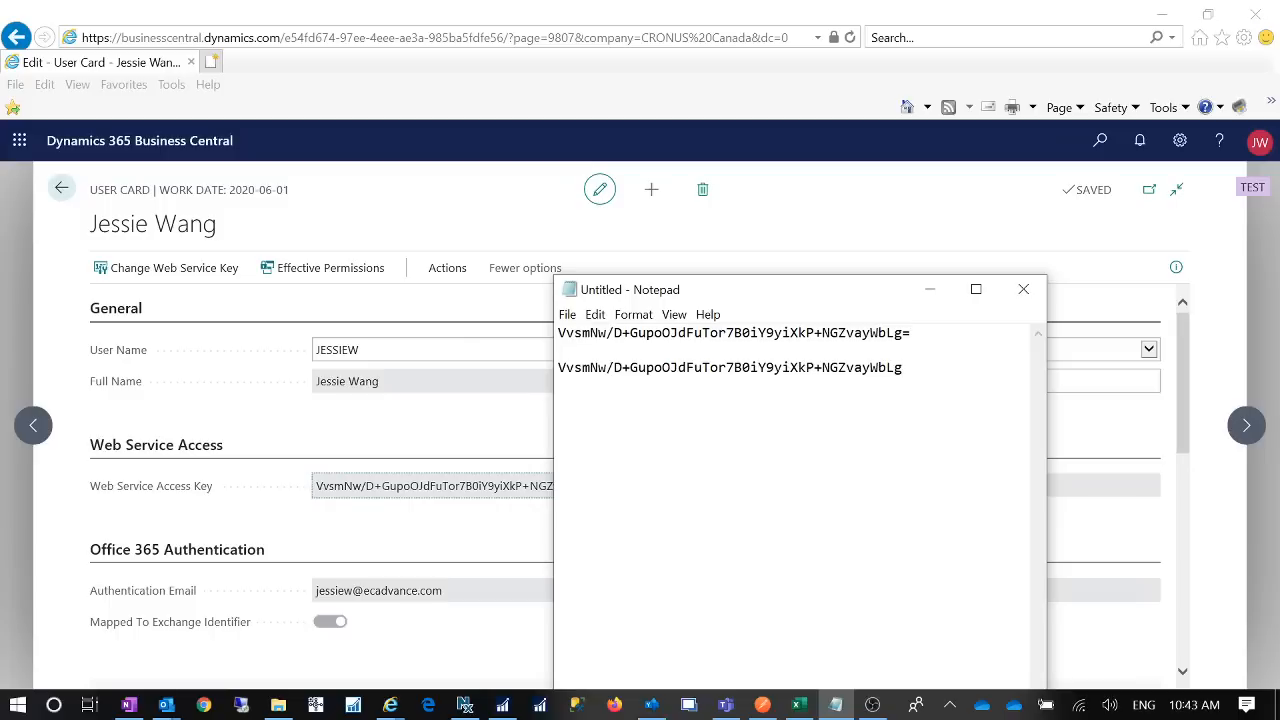
pyautogui.moveTo(738, 292); pyautogui.dragTo(838, 268)
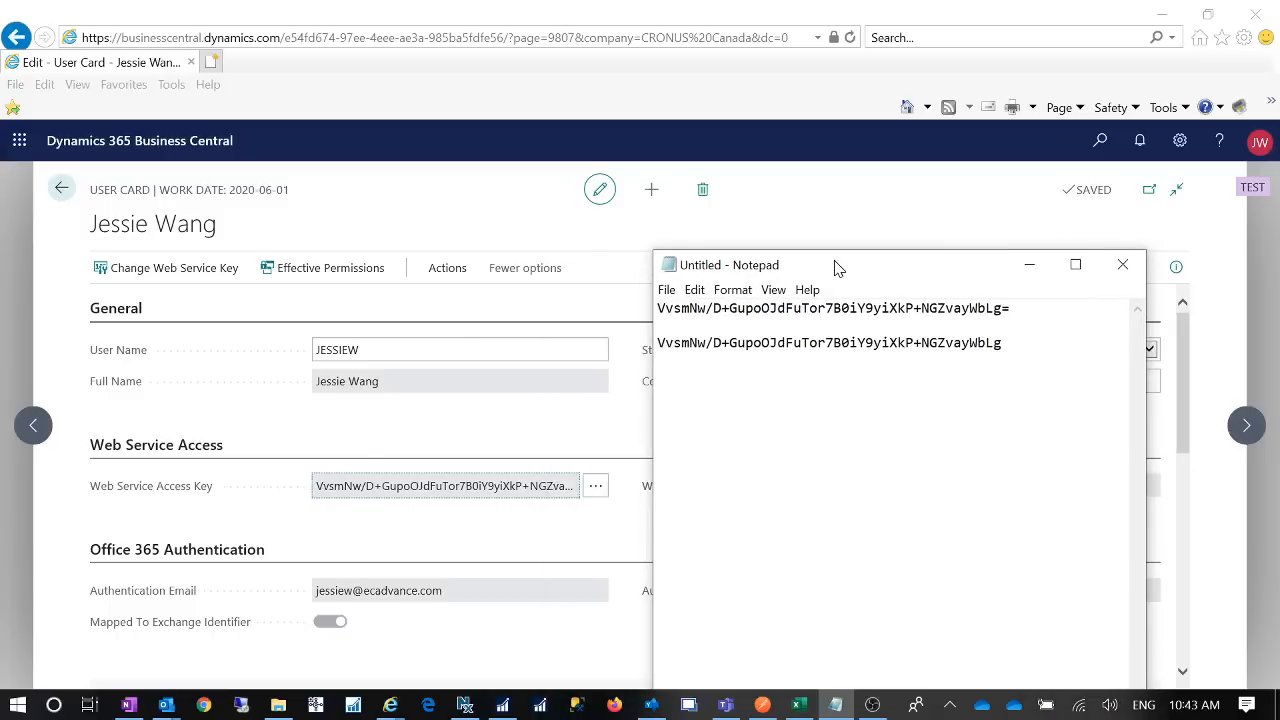
pyautogui.click(372, 495)
pyautogui.moveTo(318, 492); pyautogui.dragTo(568, 497)
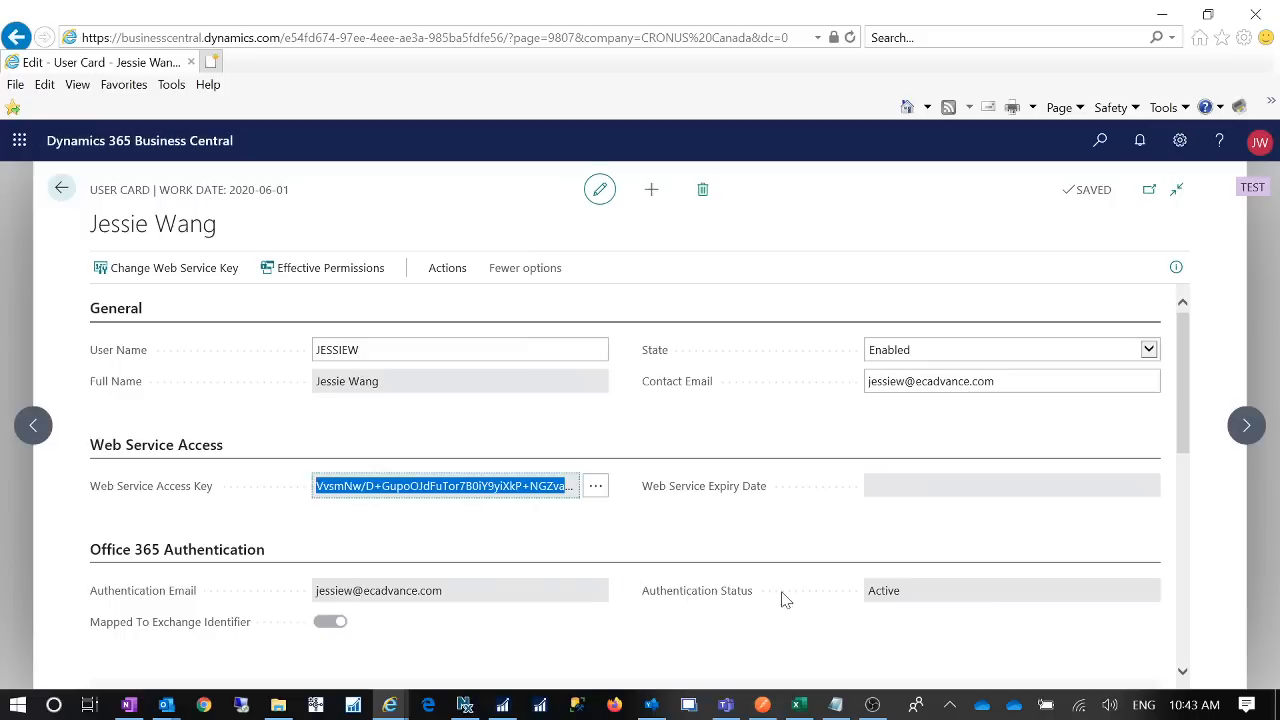
pyautogui.click(833, 705)
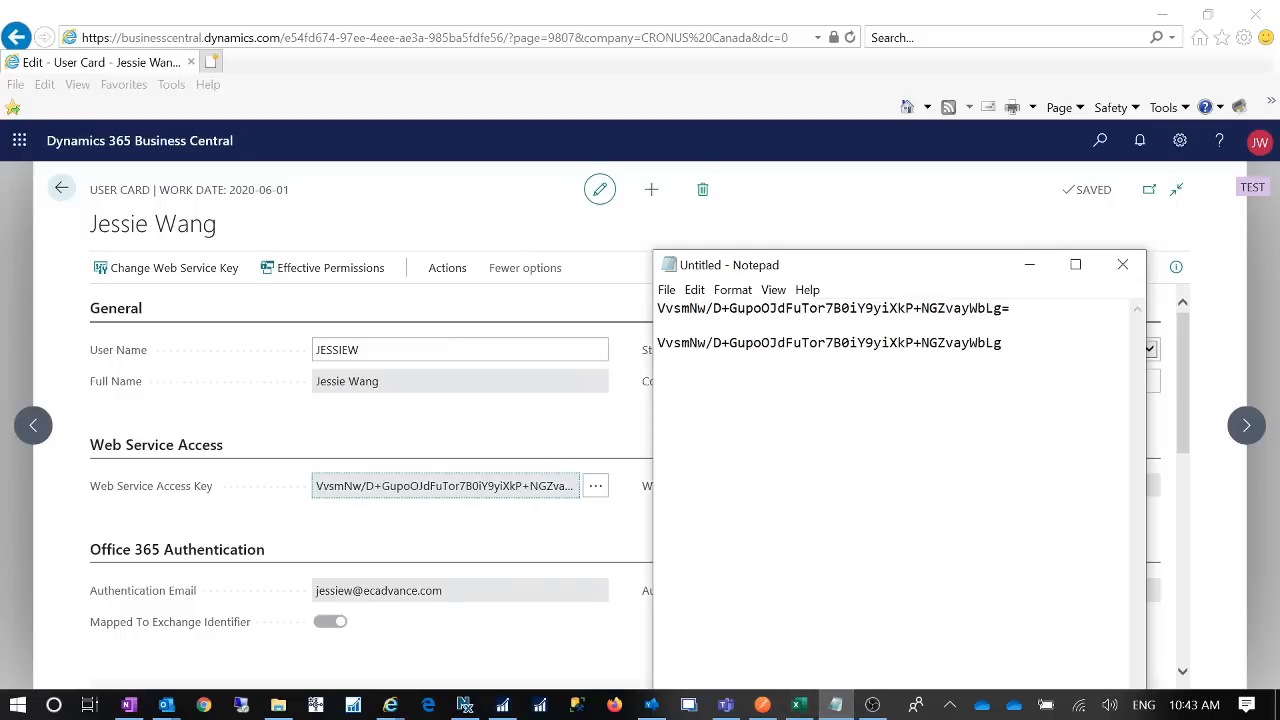
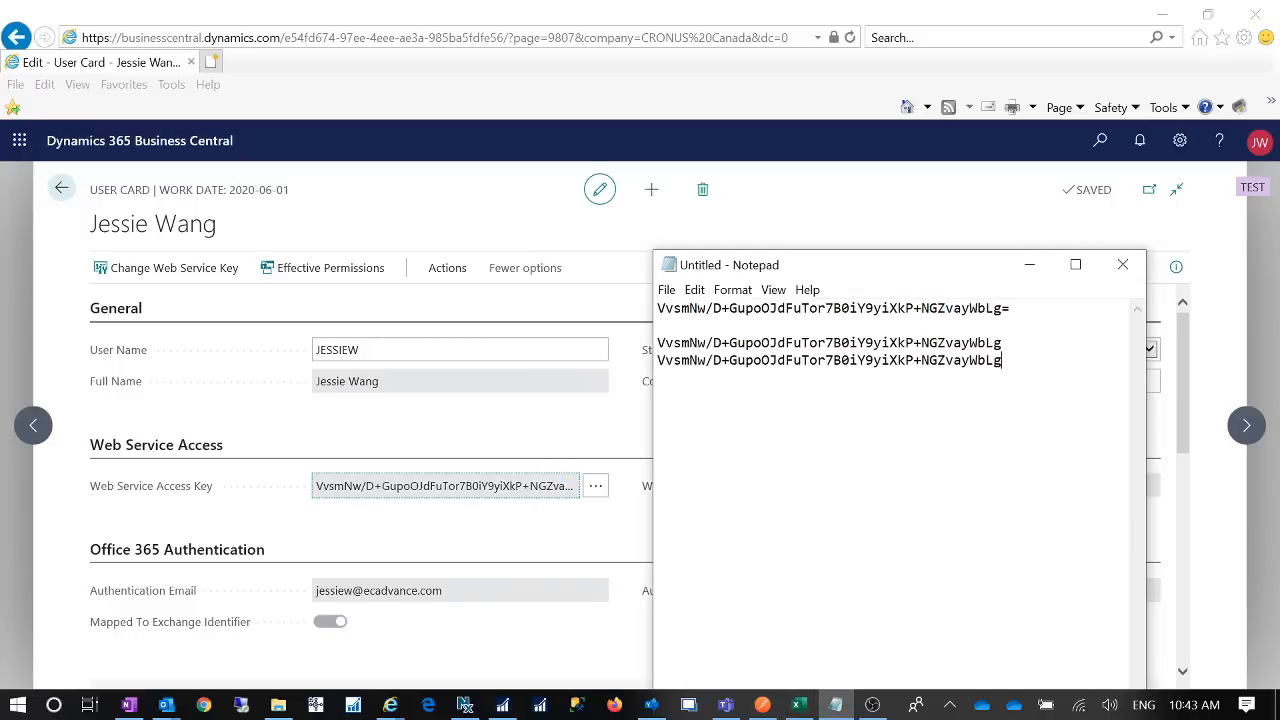
# - Delete the truncated key copies and paste the field's full access key on a new line
pyautogui.moveTo(1003, 361); pyautogui.dragTo(665, 344)
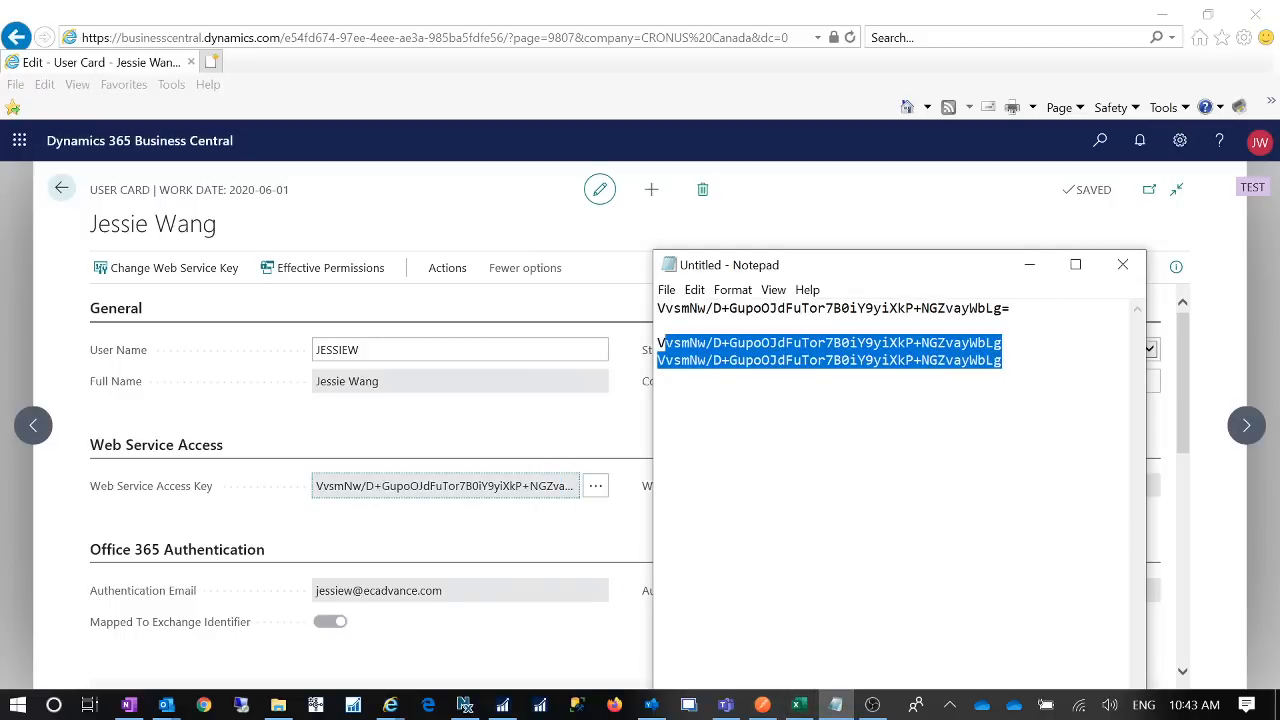
pyautogui.press('BackSpace')
pyautogui.press('BackSpace')
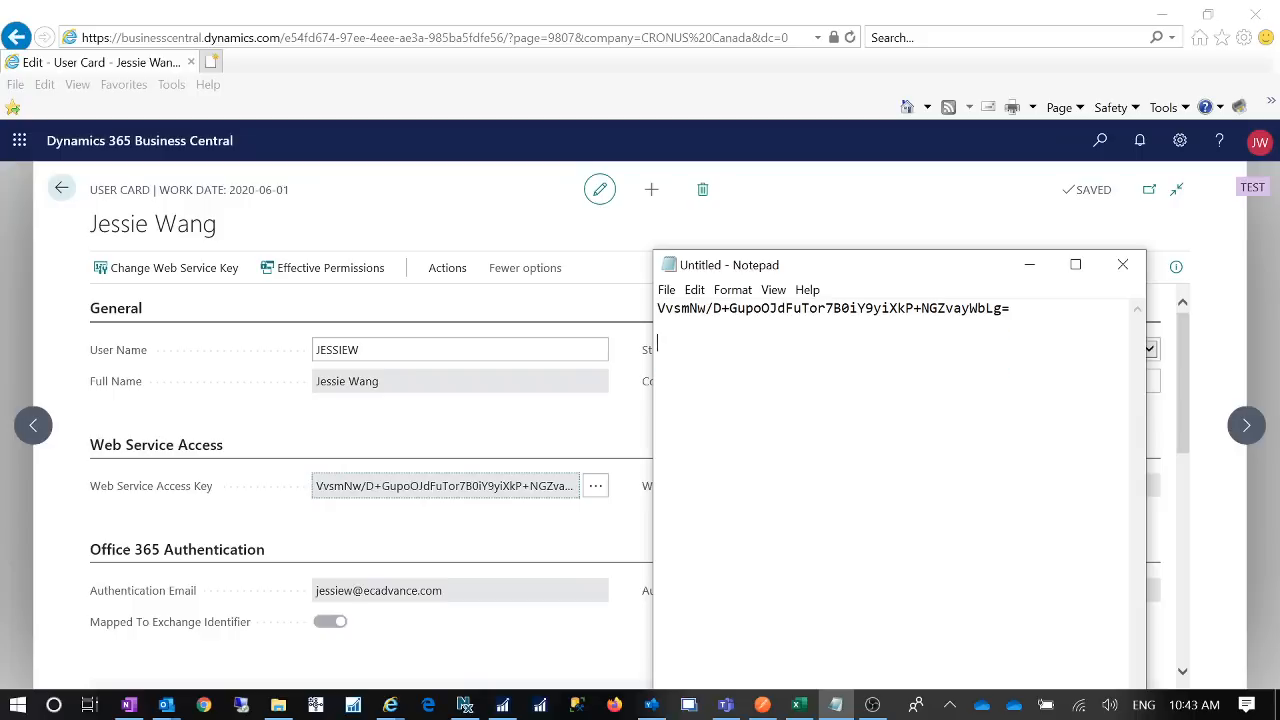
pyautogui.click(458, 495)
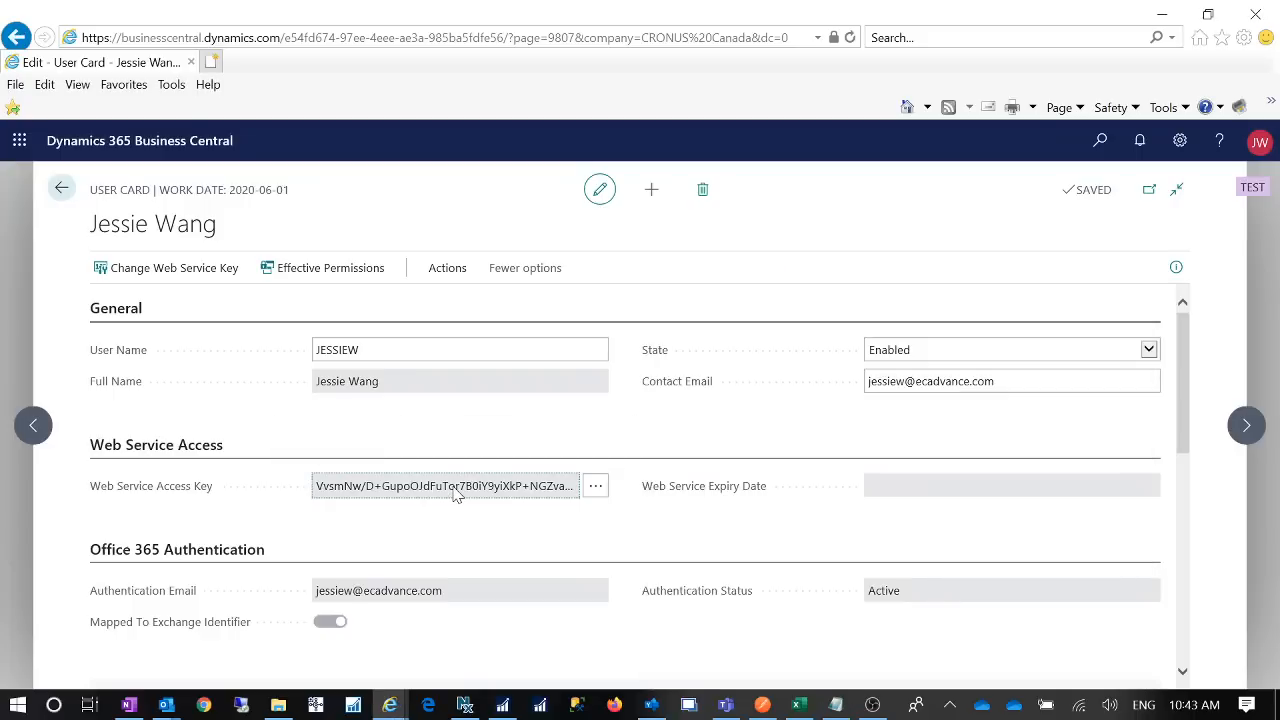
pyautogui.hotkey('ctrl', 'c')
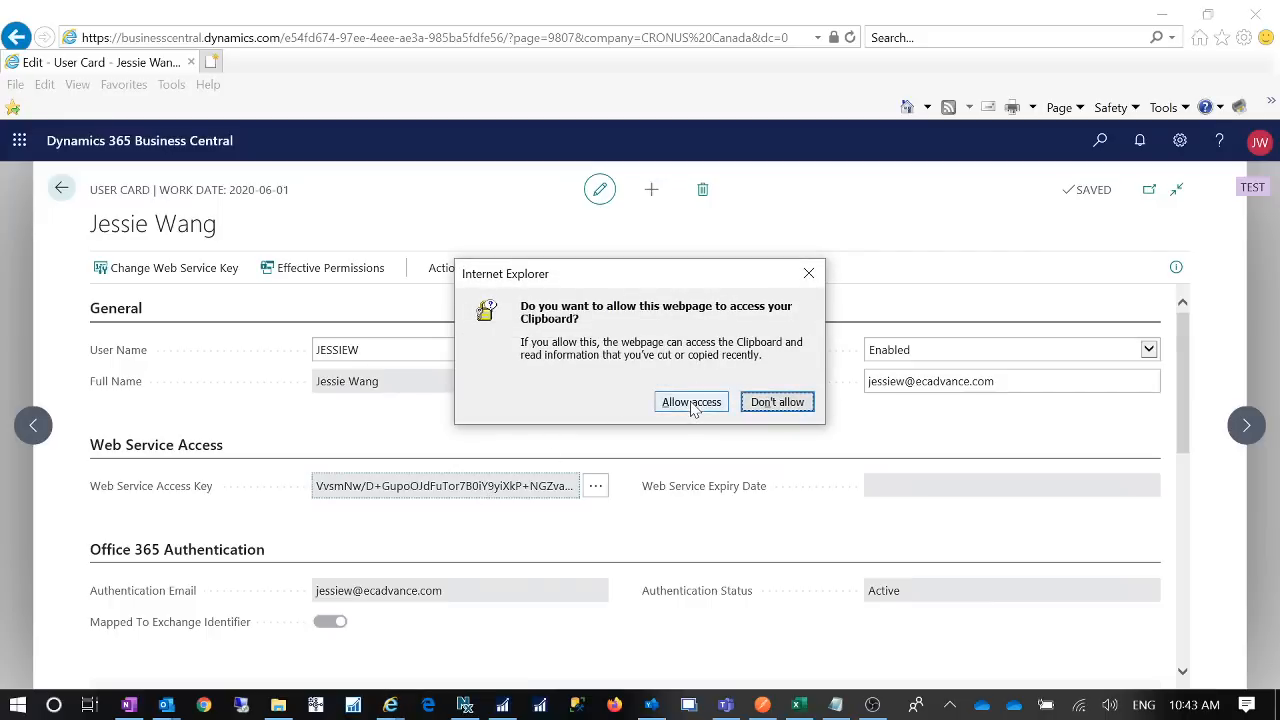
pyautogui.click(691, 404)
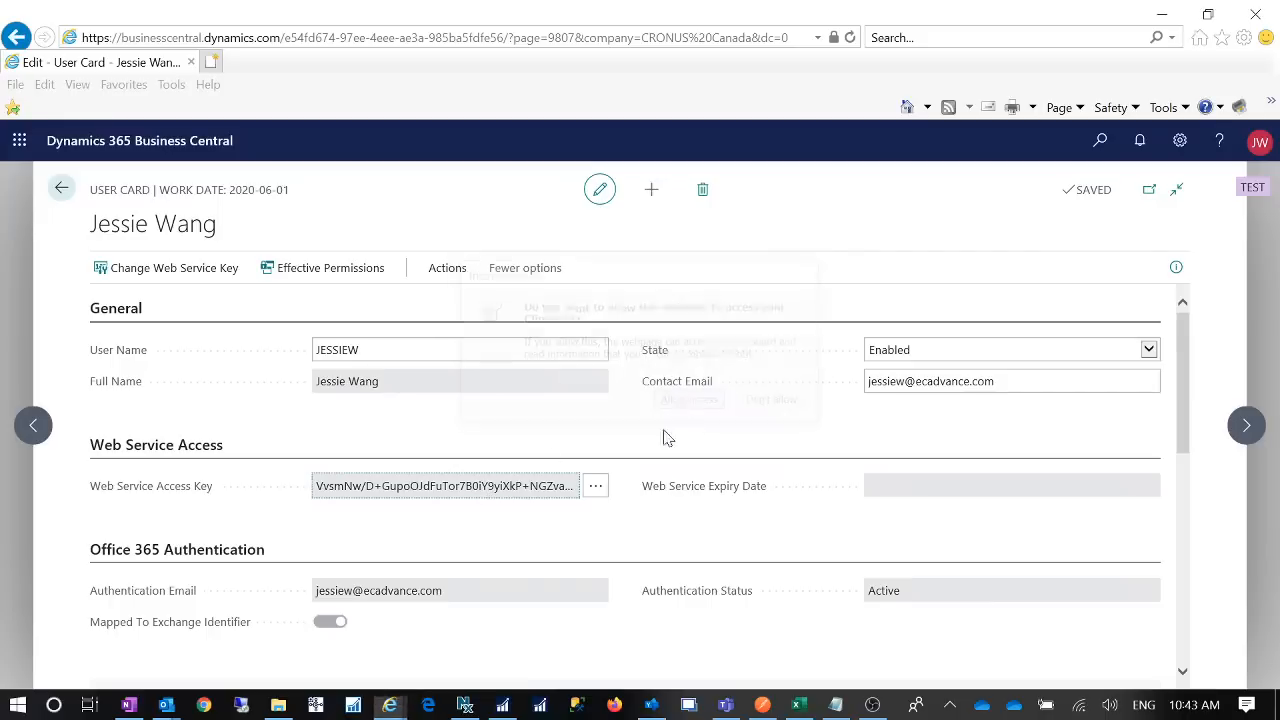
pyautogui.click(835, 705)
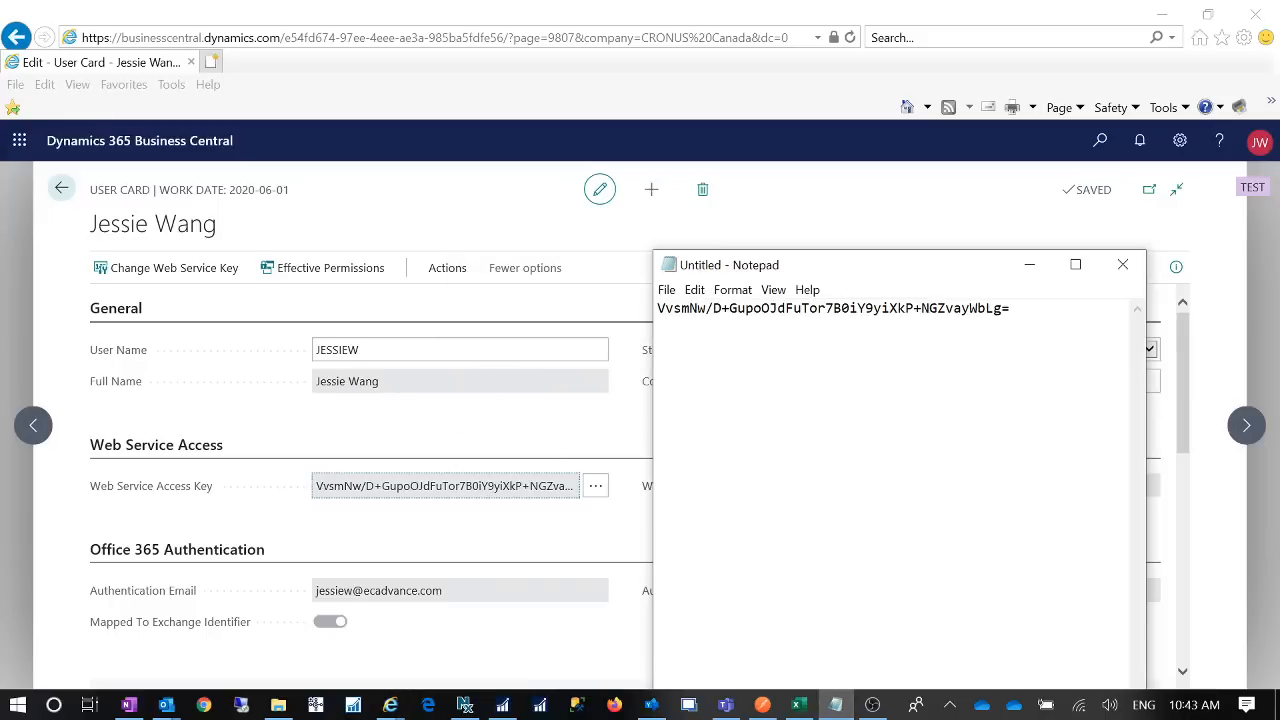
pyautogui.press('Return')
pyautogui.press('Return')
pyautogui.hotkey('ctrl', 'v')
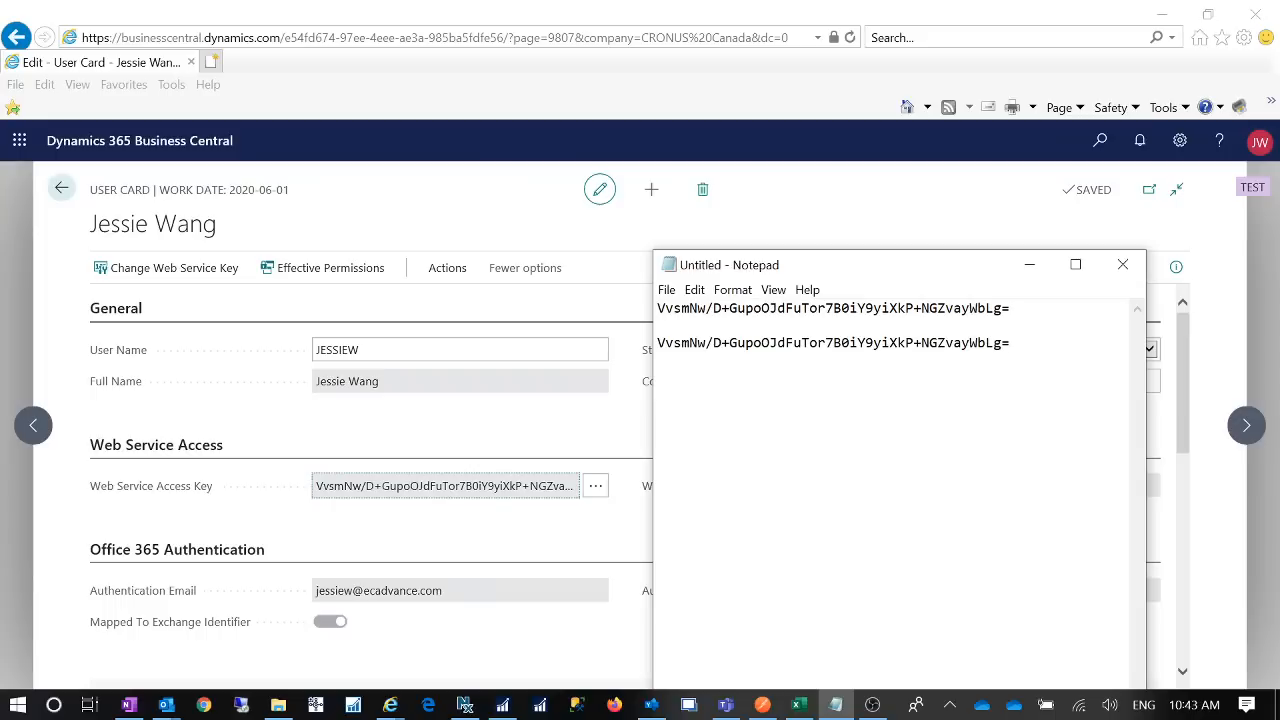
pyautogui.moveTo(316, 487); pyautogui.dragTo(580, 485)
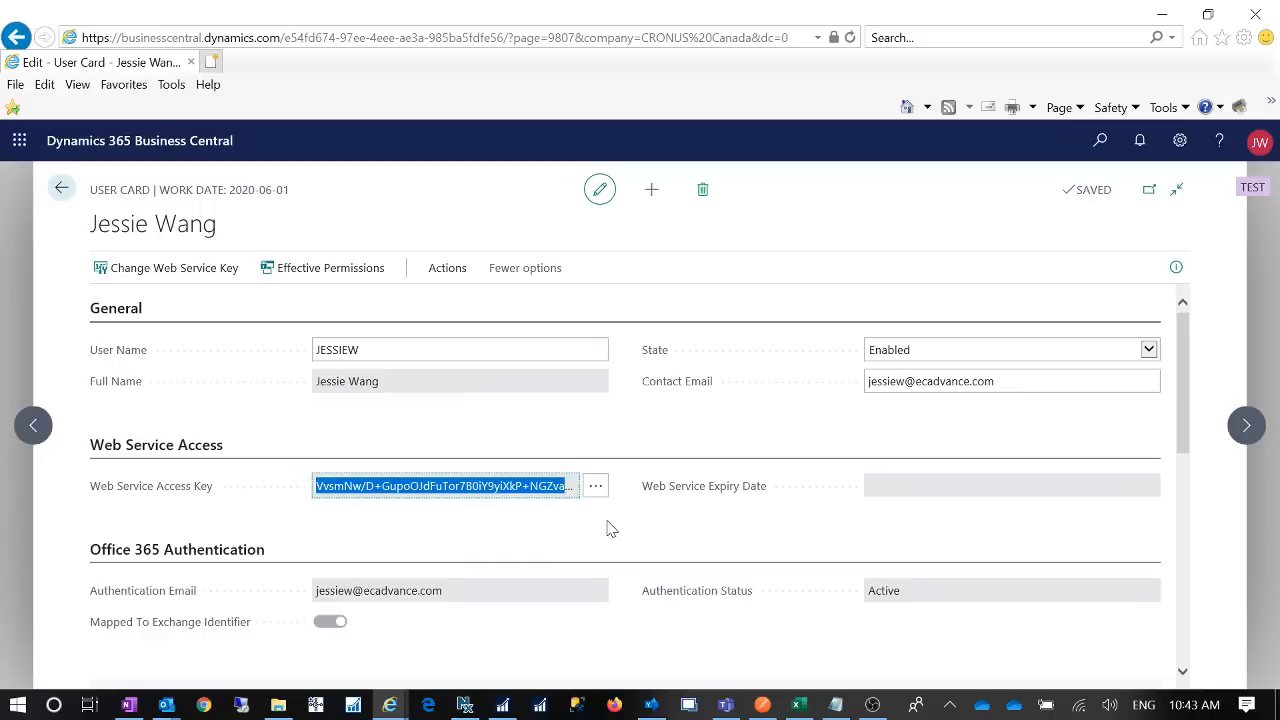
# - Replace the access key via assist-edit, confirming Yes with Key Never Expires switched on
pyautogui.click(494, 510)
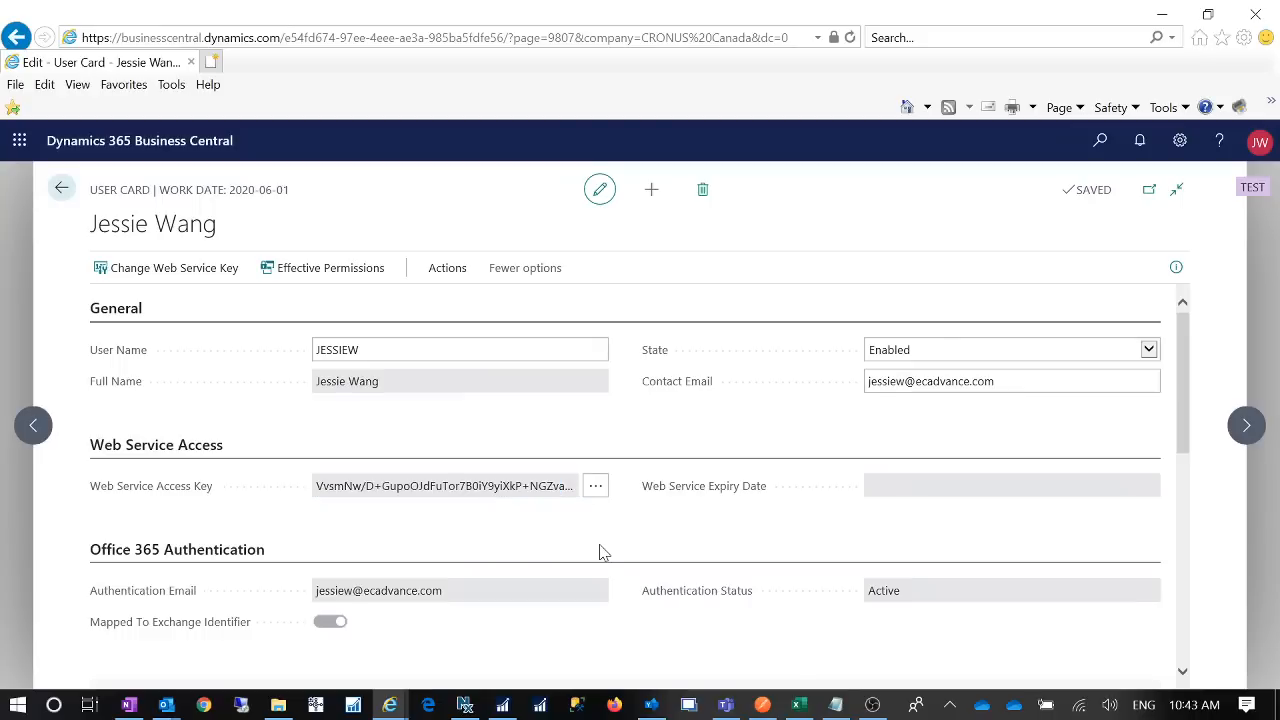
pyautogui.click(597, 488)
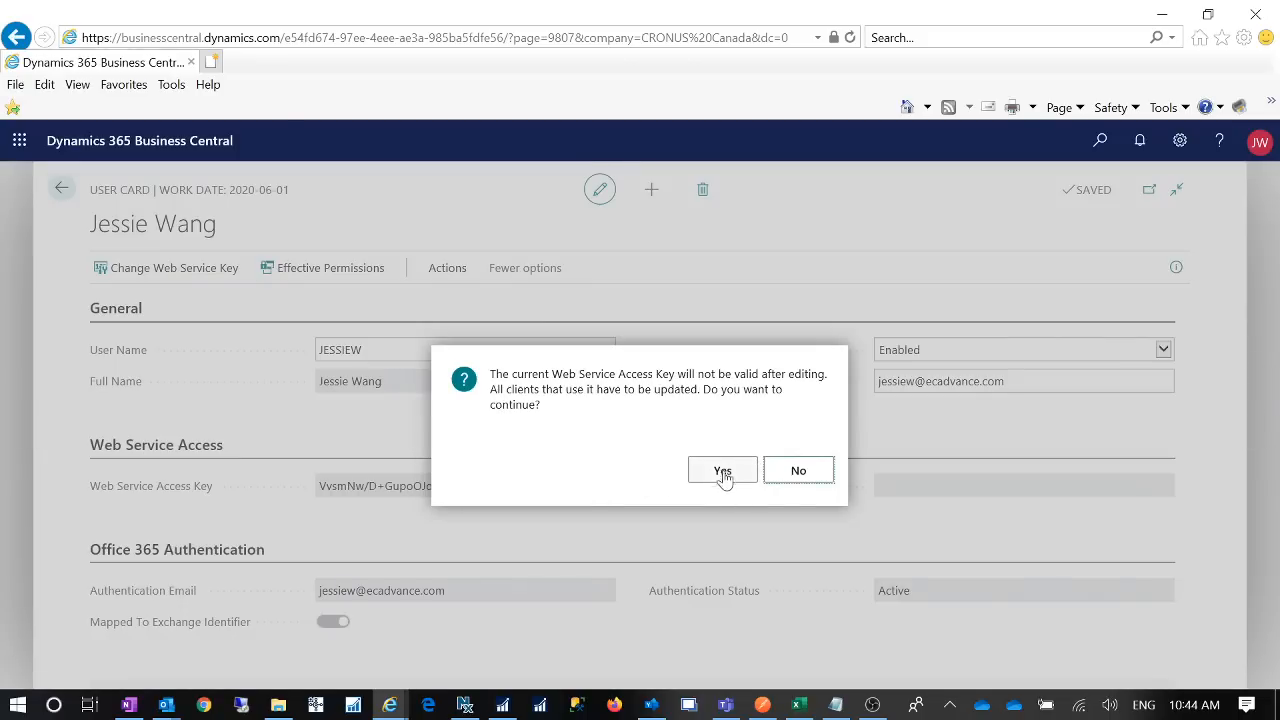
pyautogui.click(794, 478)
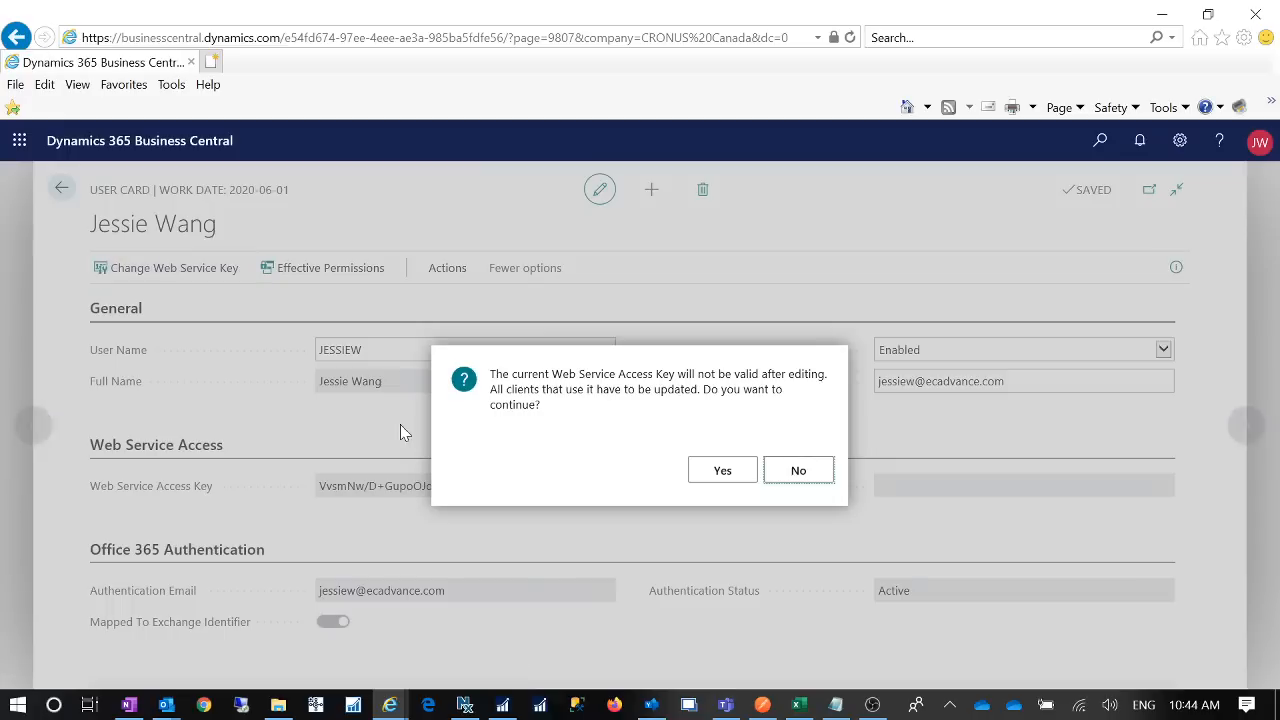
pyautogui.click(726, 474)
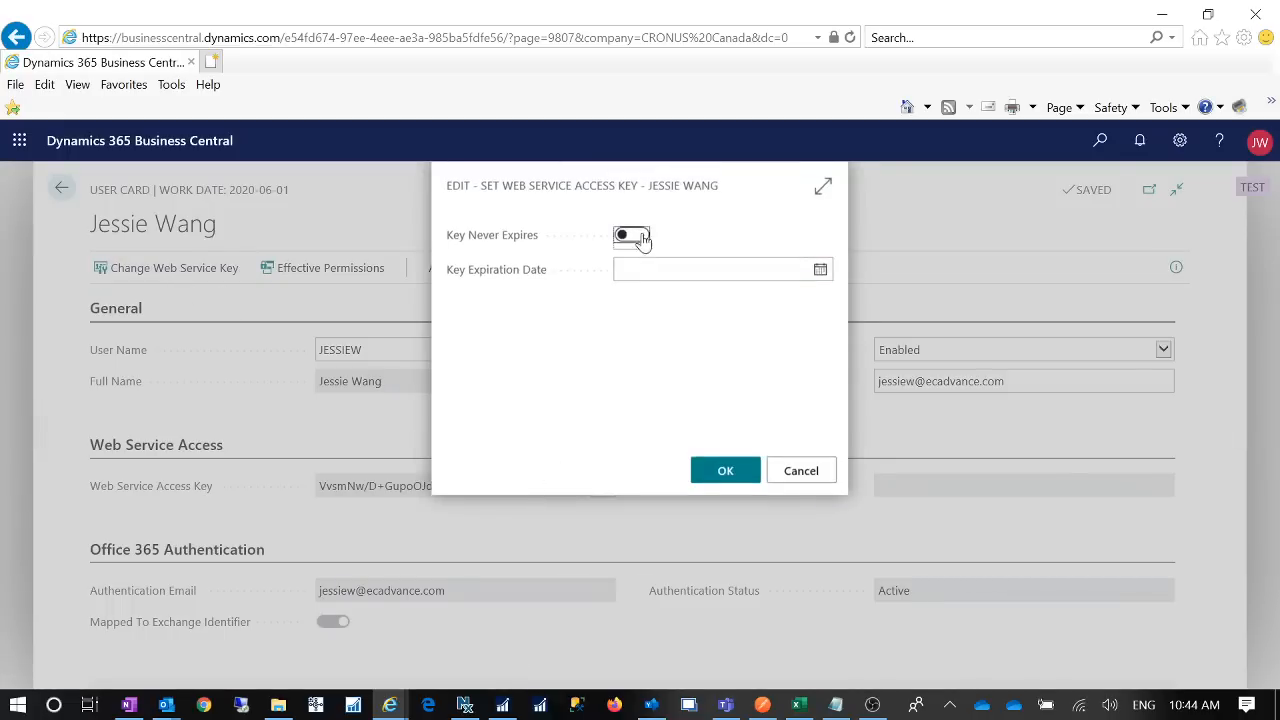
pyautogui.click(638, 236)
pyautogui.click(715, 473)
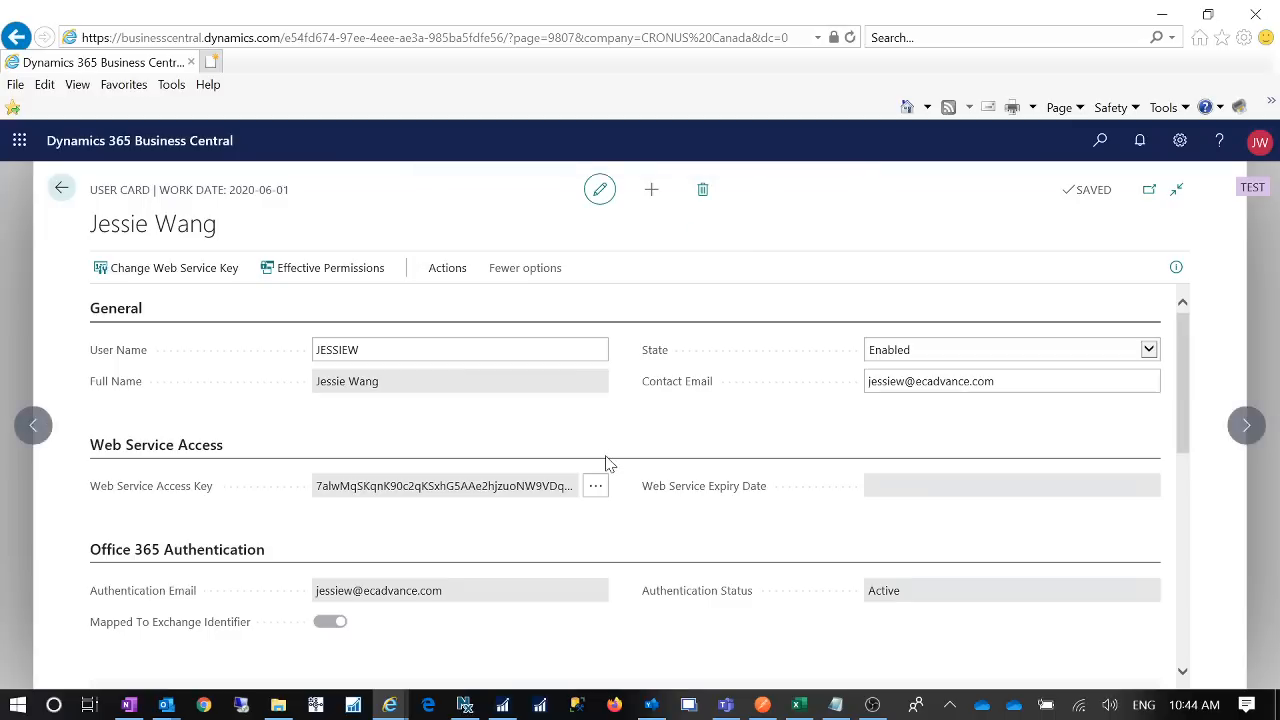
# - Copy the new access key from the user card and paste it on a new Notepad line
pyautogui.click(325, 490)
pyautogui.hotkey('ctrl', 'c')
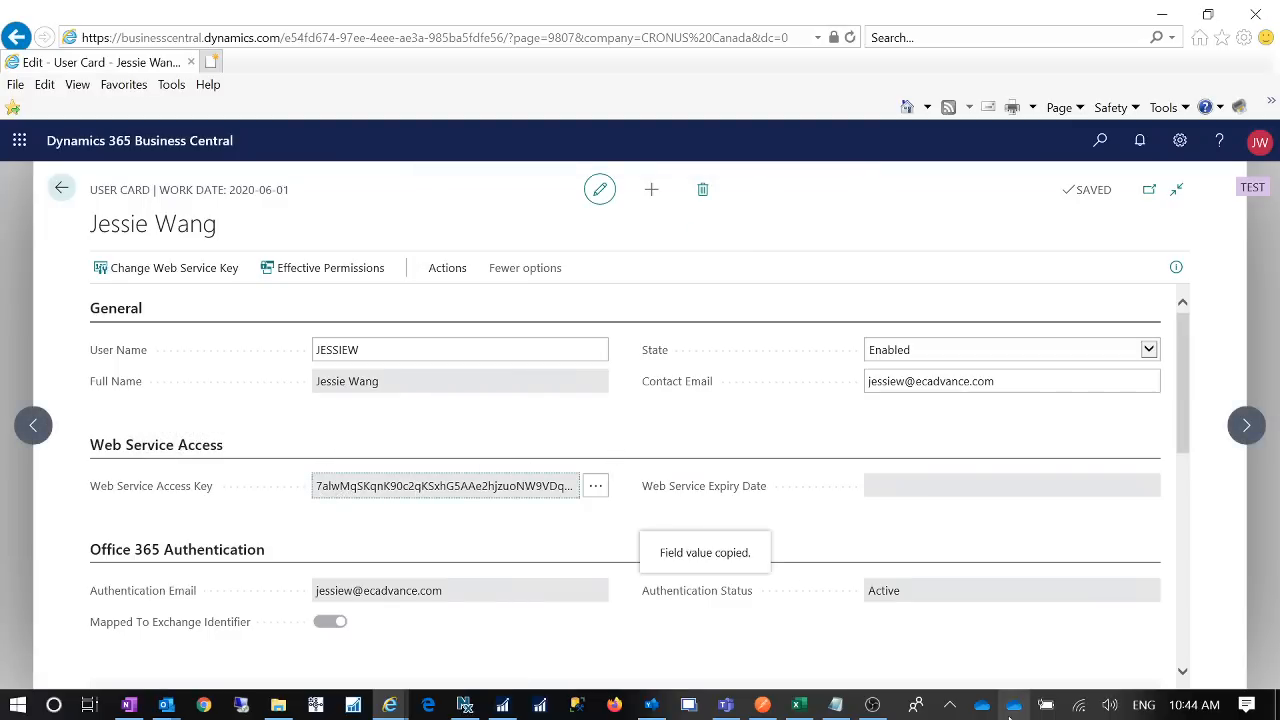
pyautogui.click(835, 704)
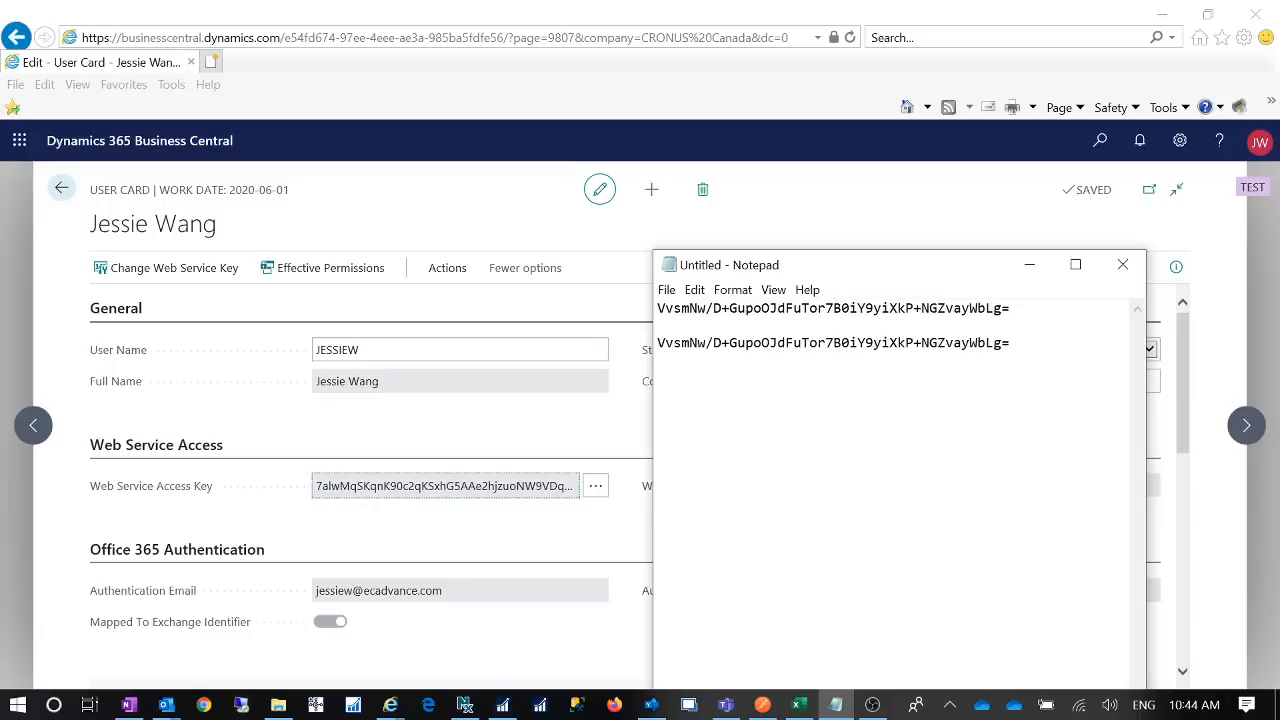
pyautogui.press('Return')
pyautogui.press('Return')
pyautogui.hotkey('ctrl', 'v')
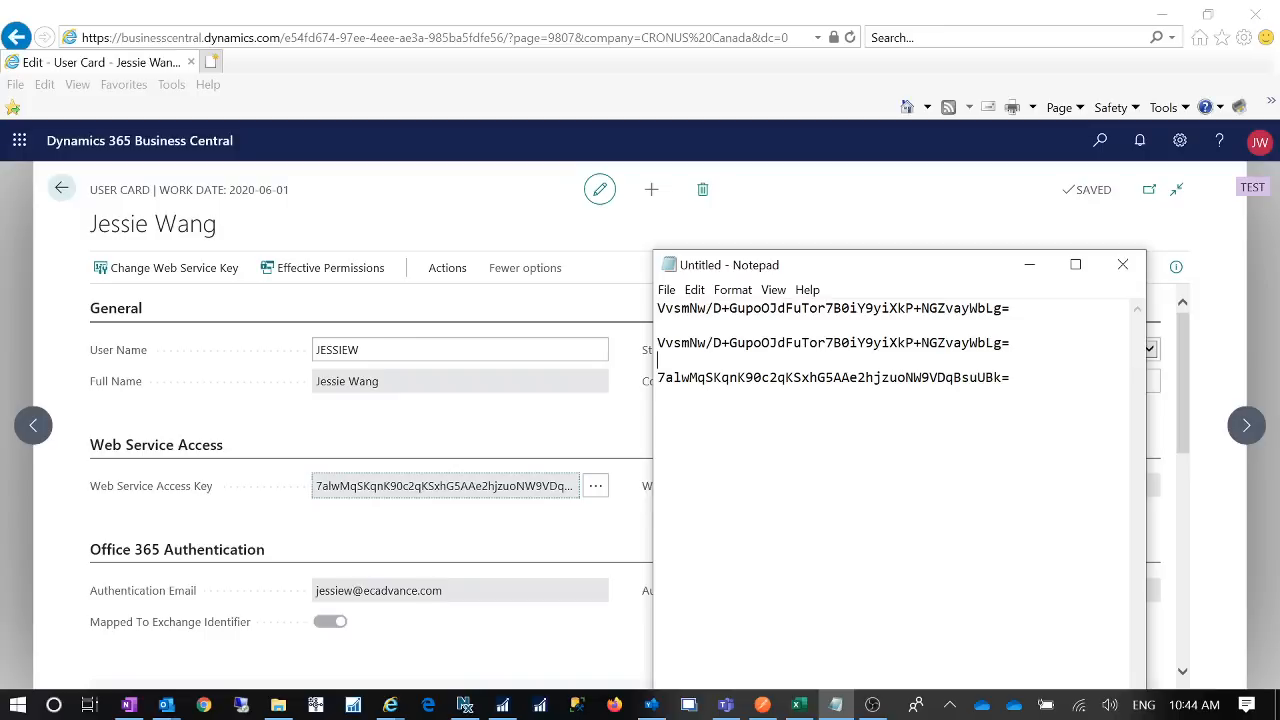
pyautogui.hotkey('shift', 'Up')
pyautogui.moveTo(1010, 378); pyautogui.dragTo(658, 378)
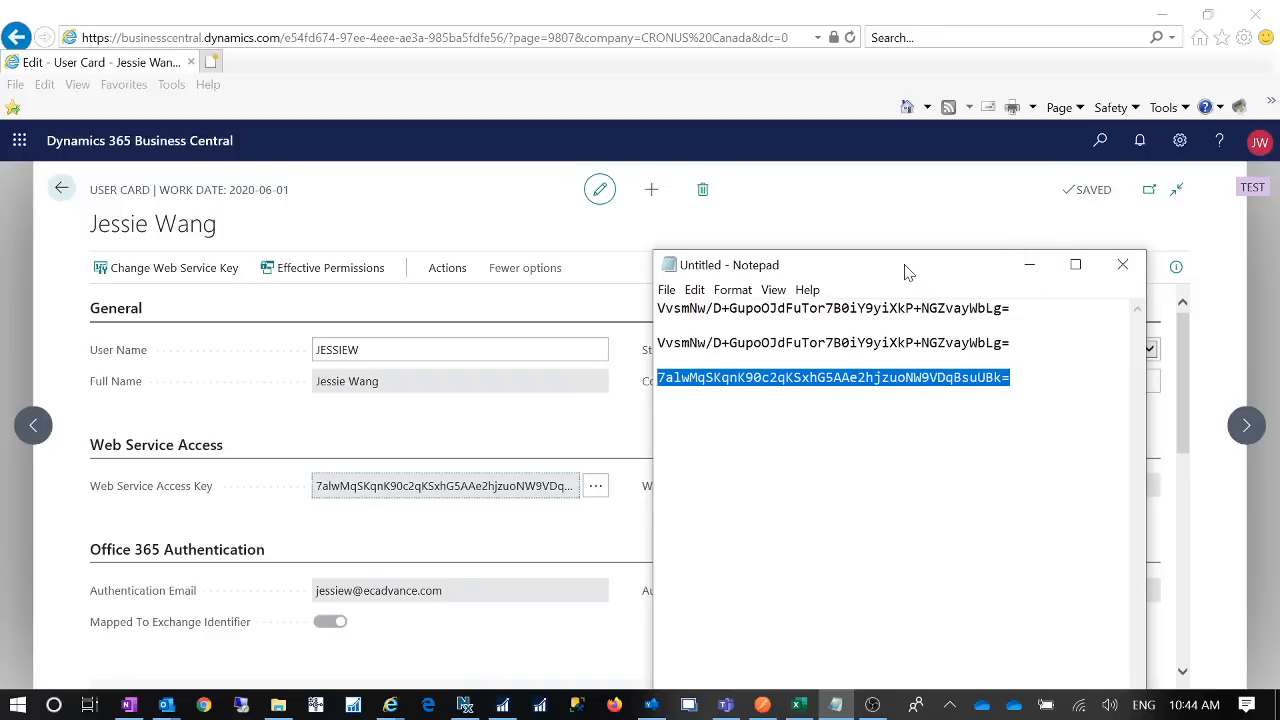
pyautogui.moveTo(907, 270); pyautogui.dragTo(1279, 345)
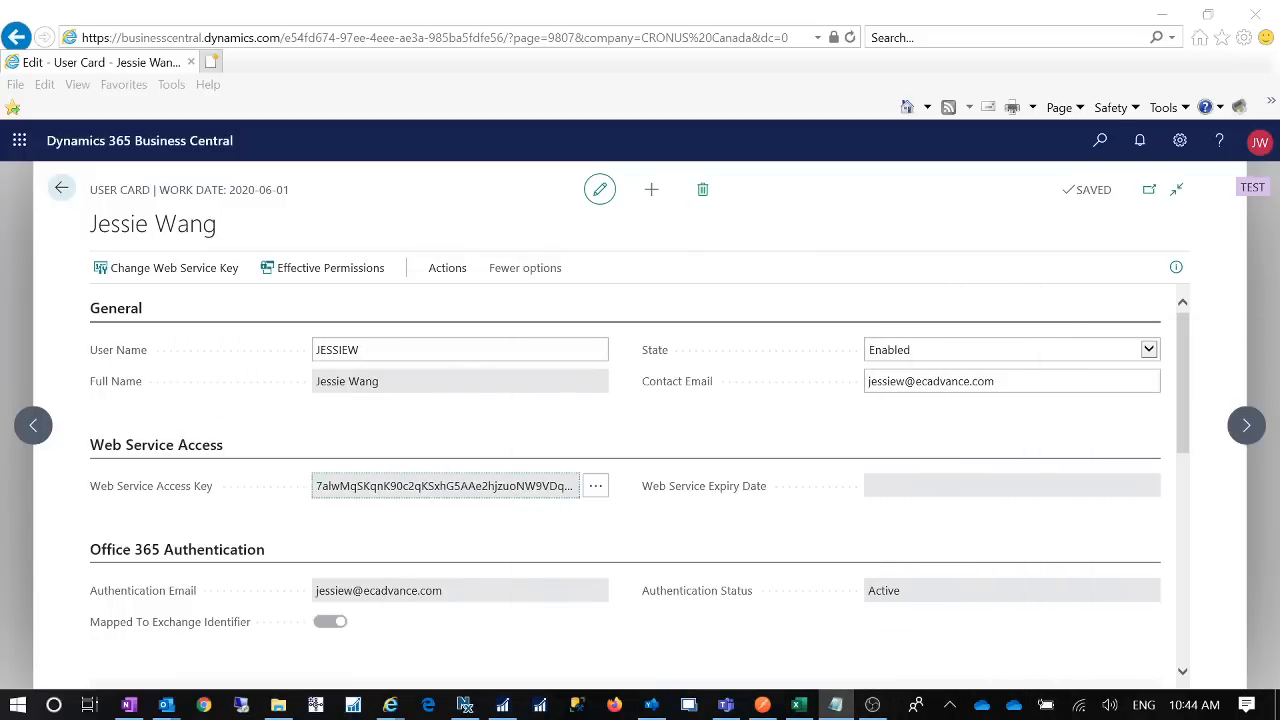
# - Reopen Manage Flows > Connection Information and select the web service access key
pyautogui.click(1102, 145)
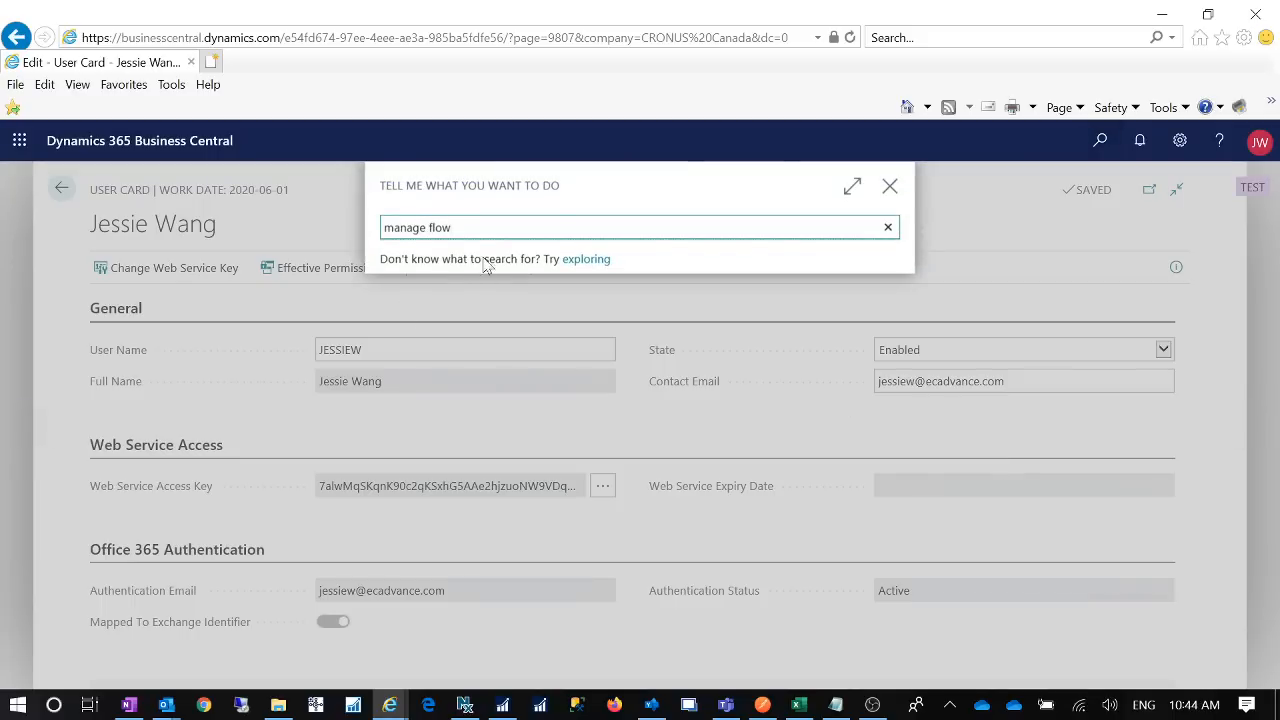
pyautogui.click(466, 300)
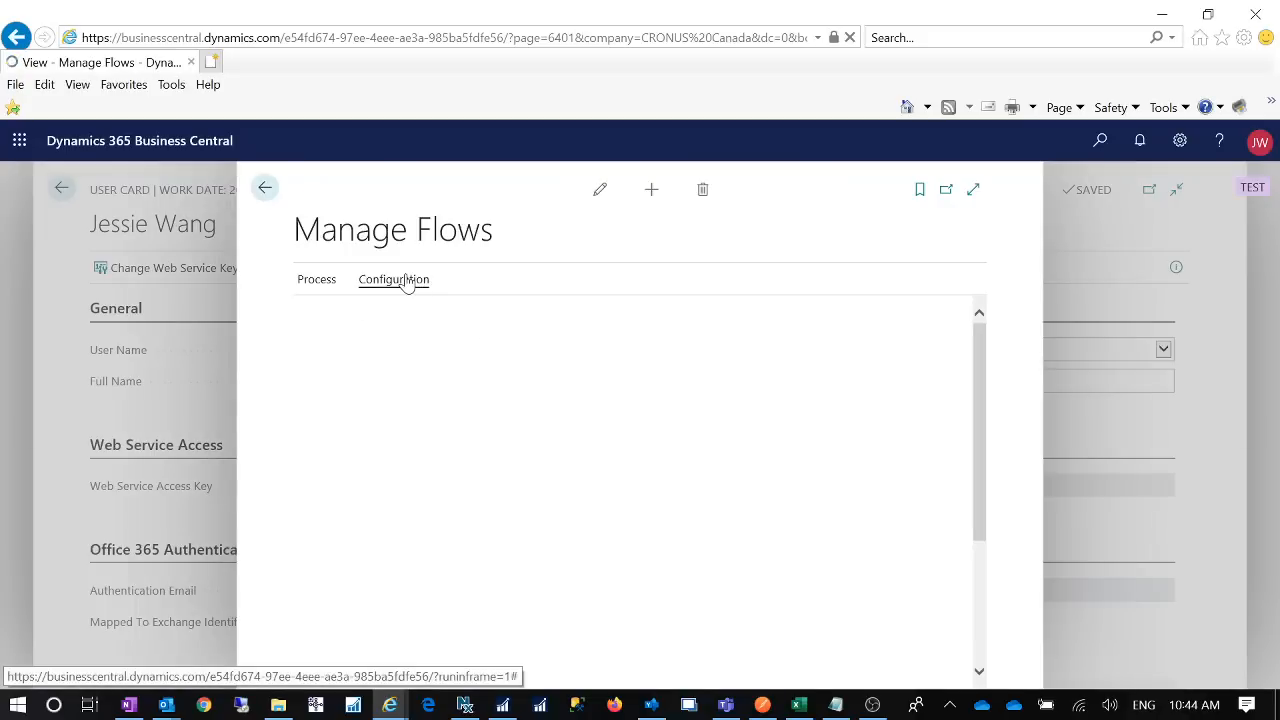
pyautogui.click(414, 281)
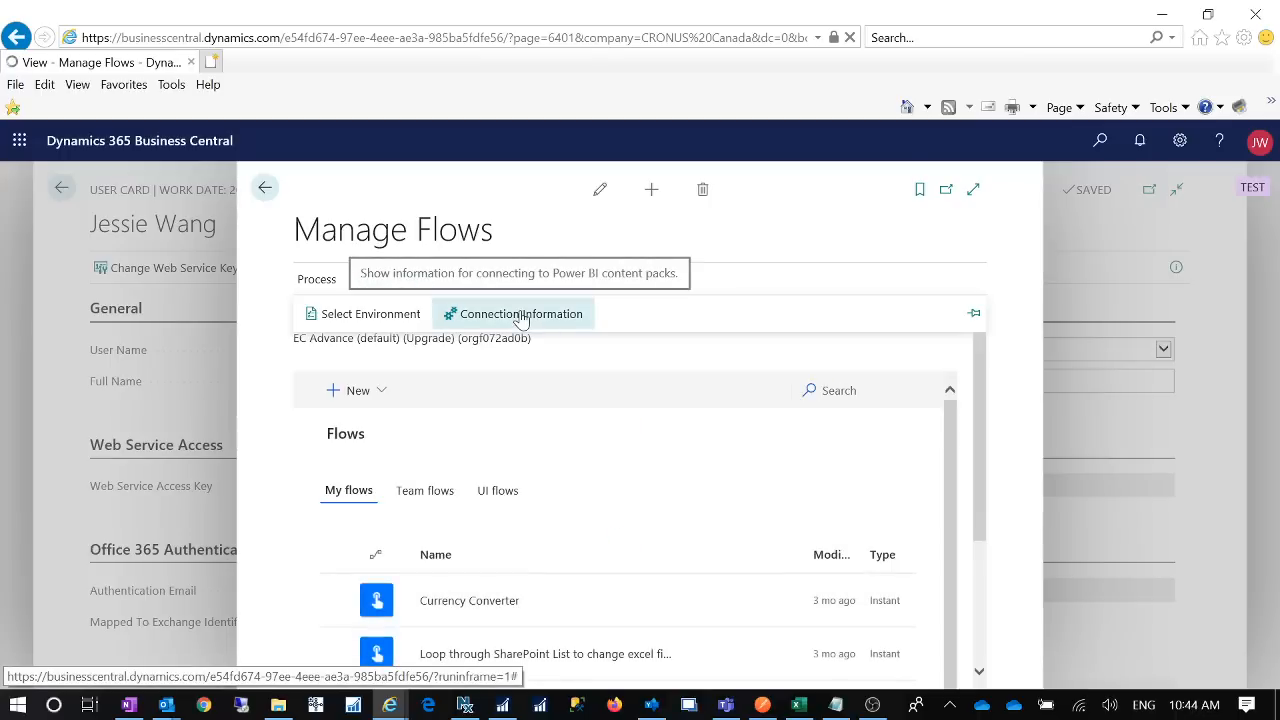
pyautogui.click(520, 315)
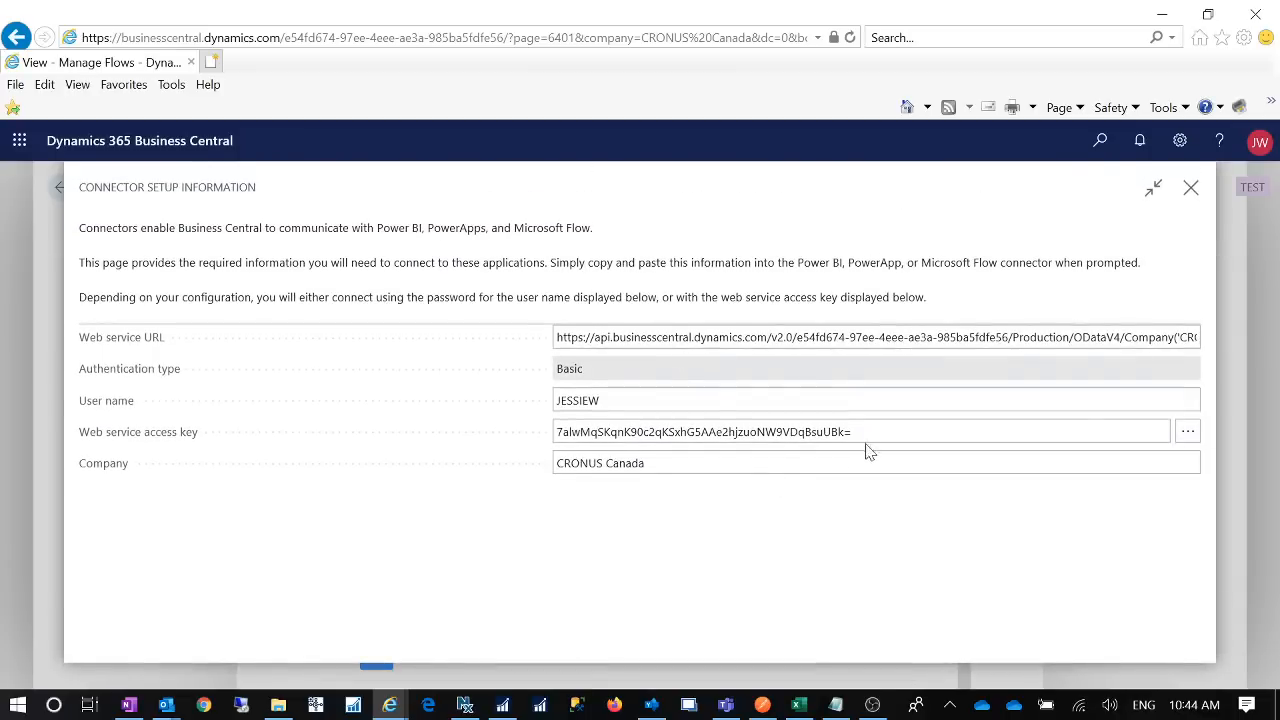
pyautogui.click(866, 438)
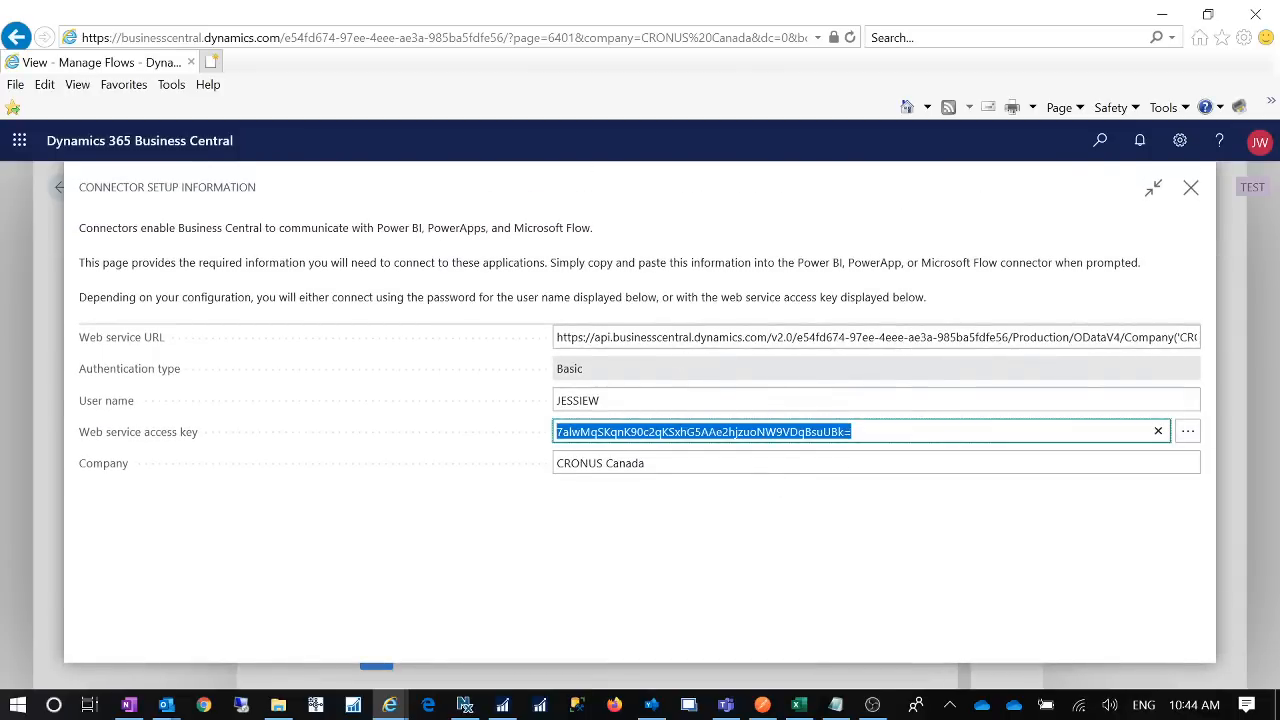
# - Move Notepad away, close Connector Setup Information and Manage Flows back to the user card
pyautogui.hotkey('alt', 'Tab')
pyautogui.moveTo(658, 458); pyautogui.dragTo(419, 484)
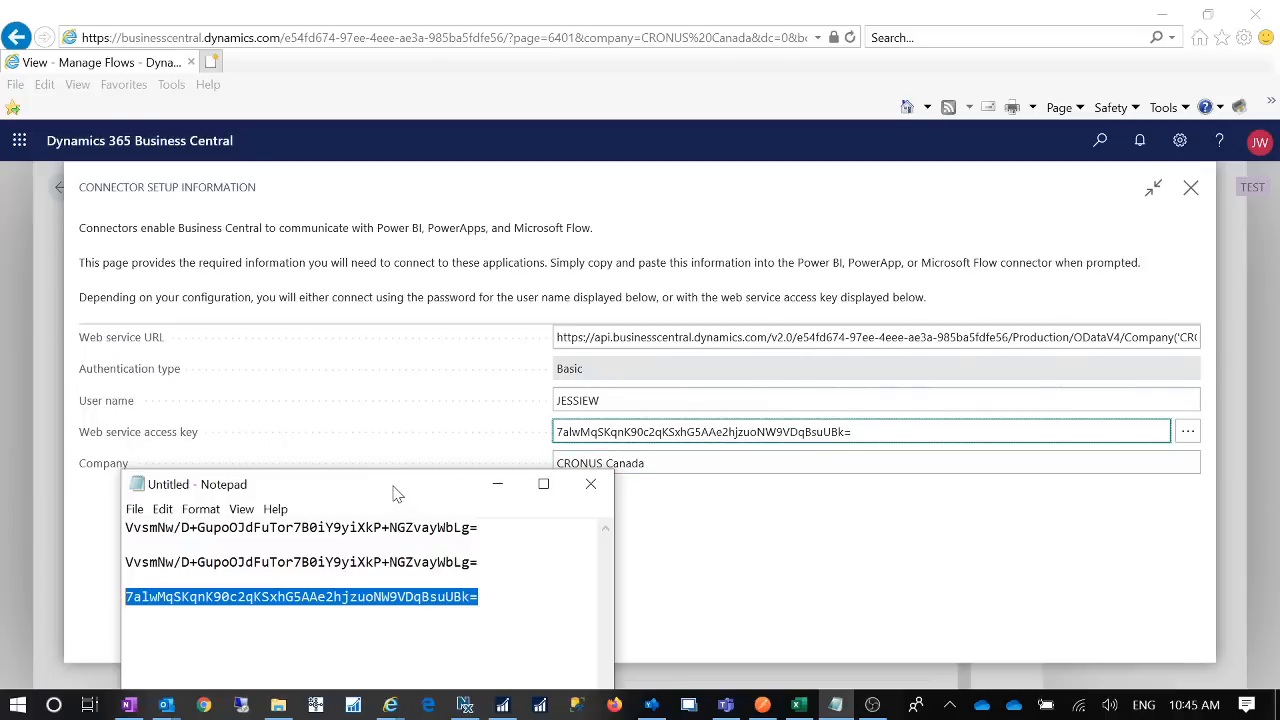
pyautogui.moveTo(382, 487); pyautogui.dragTo(1279, 400)
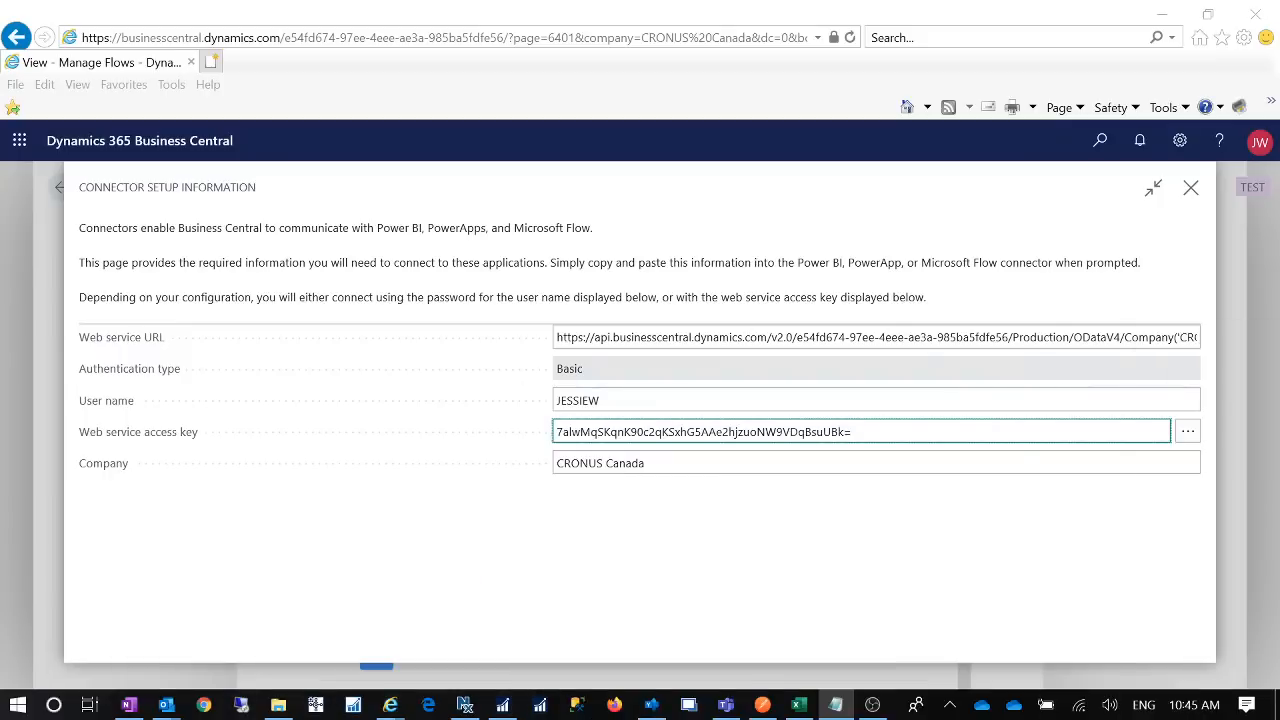
pyautogui.click(1191, 190)
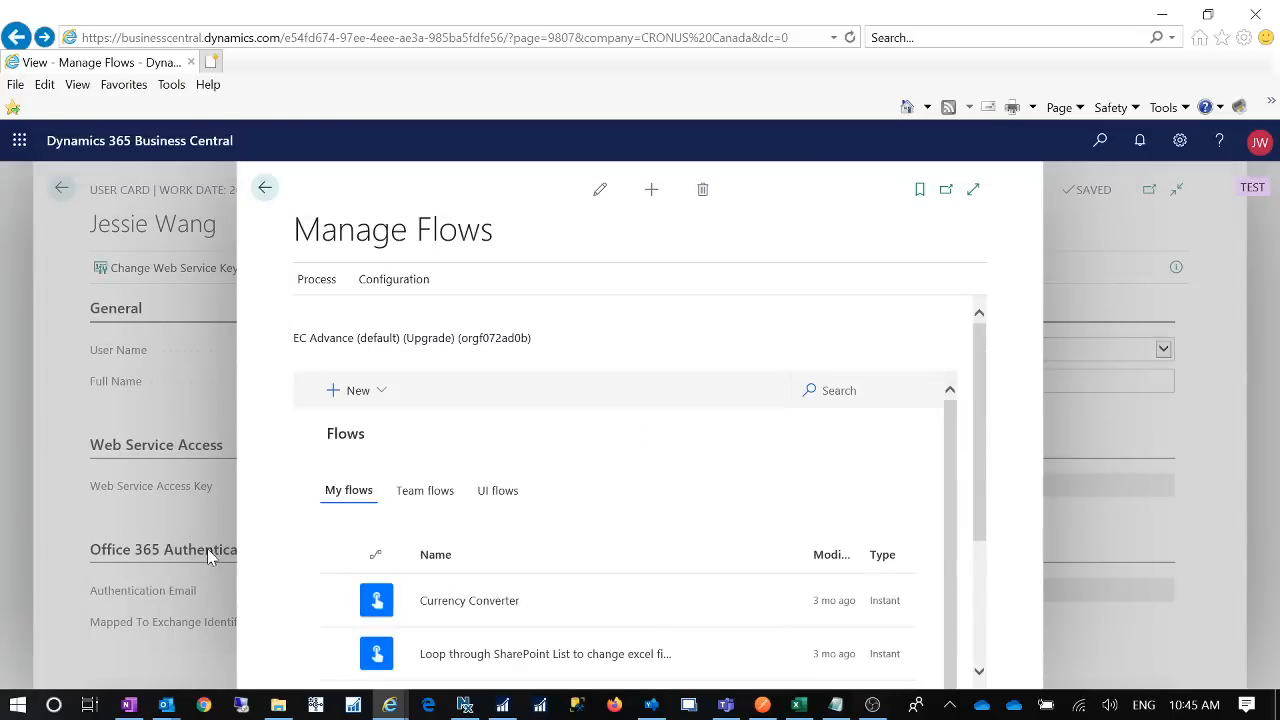
pyautogui.click(265, 190)
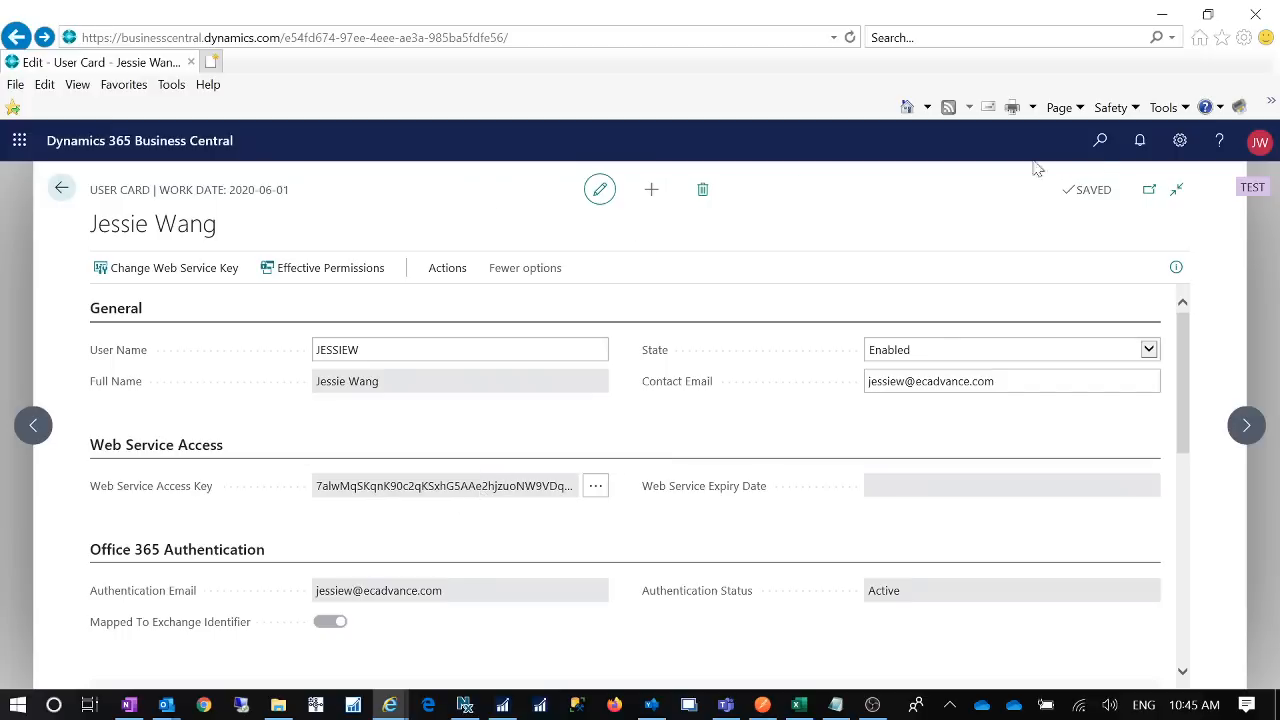
# - Search for and open the Web Services list, scrolling to the Sales Lines row
pyautogui.click(1098, 150)
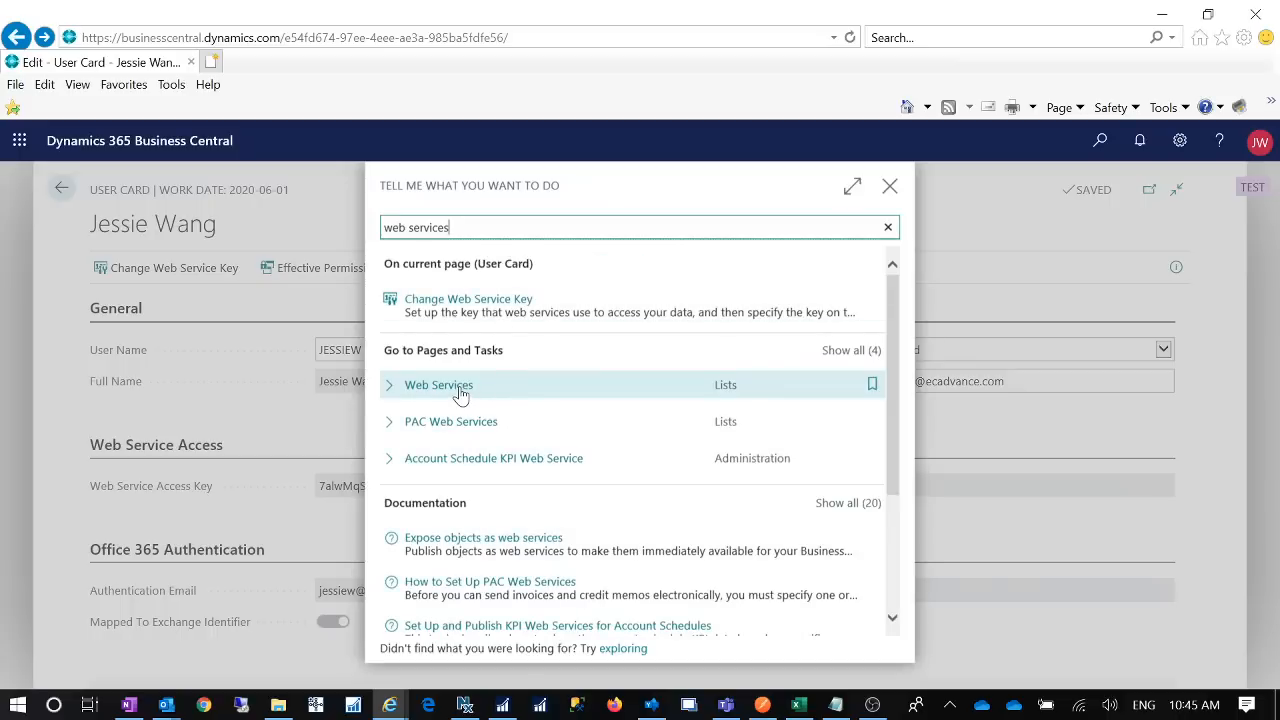
pyautogui.click(460, 393)
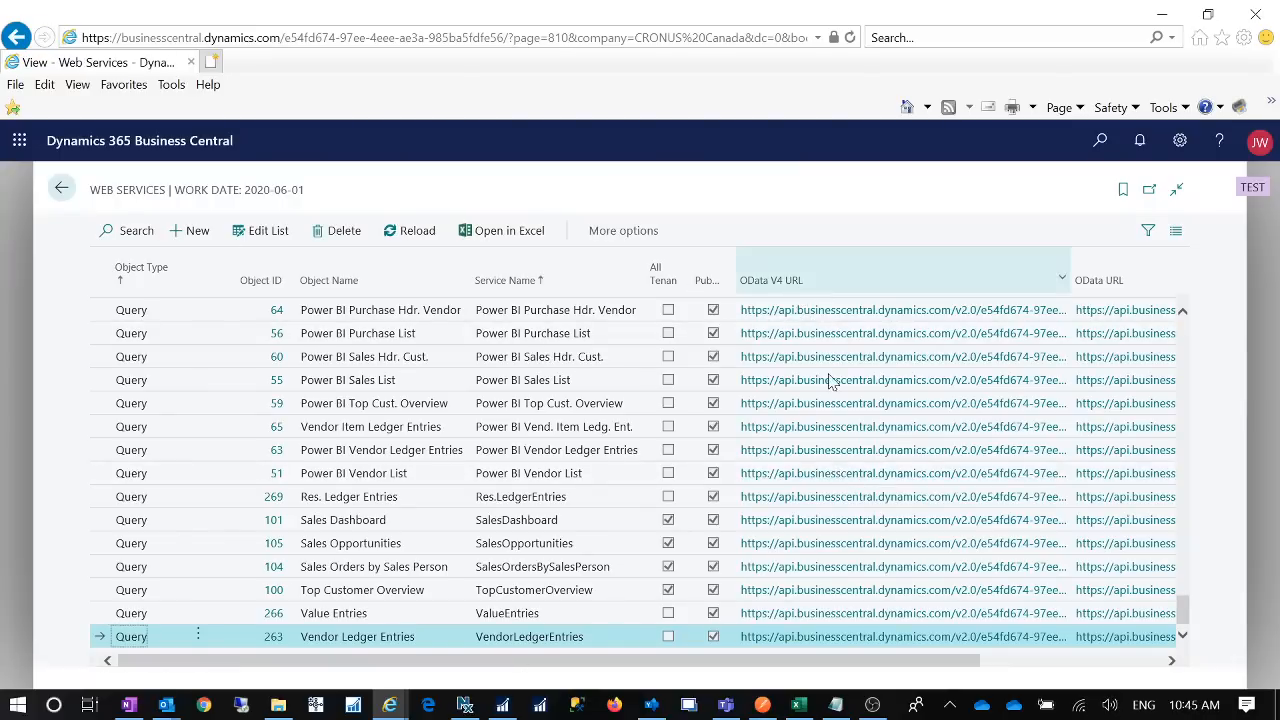
pyautogui.scroll(5, 857, 429)
pyautogui.scroll(10, 857, 429)
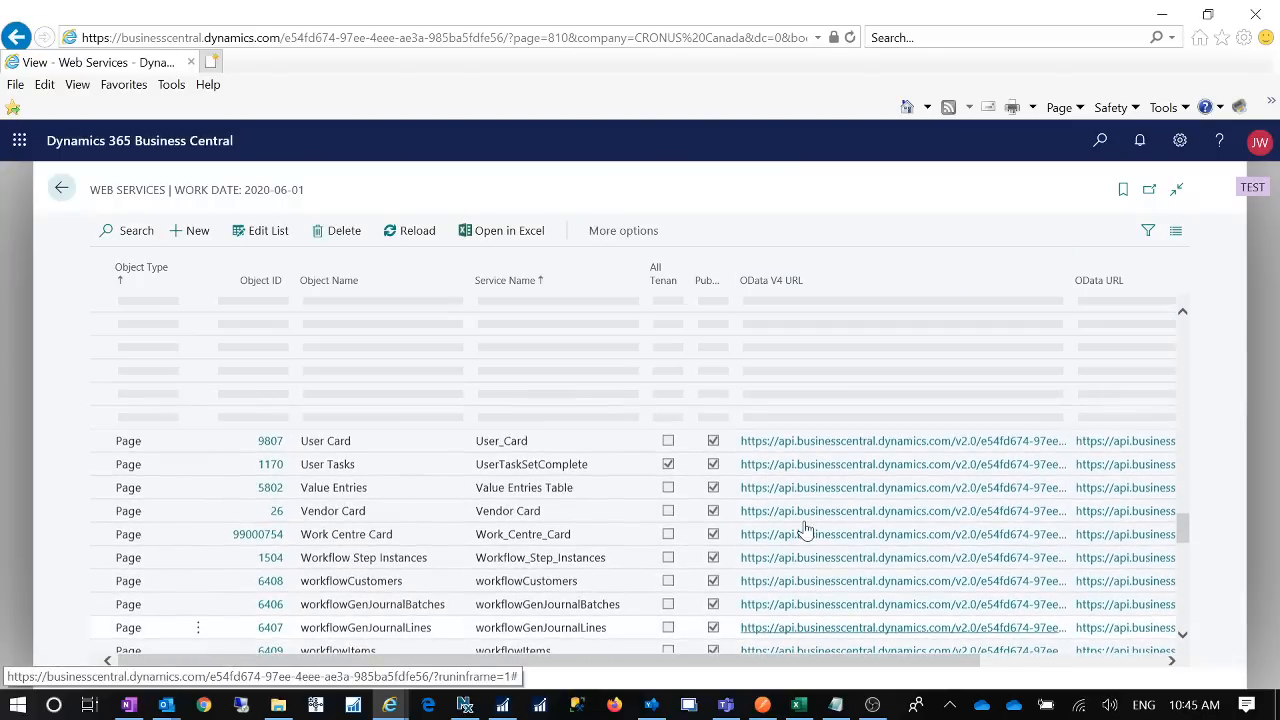
pyautogui.scroll(3, 814, 509)
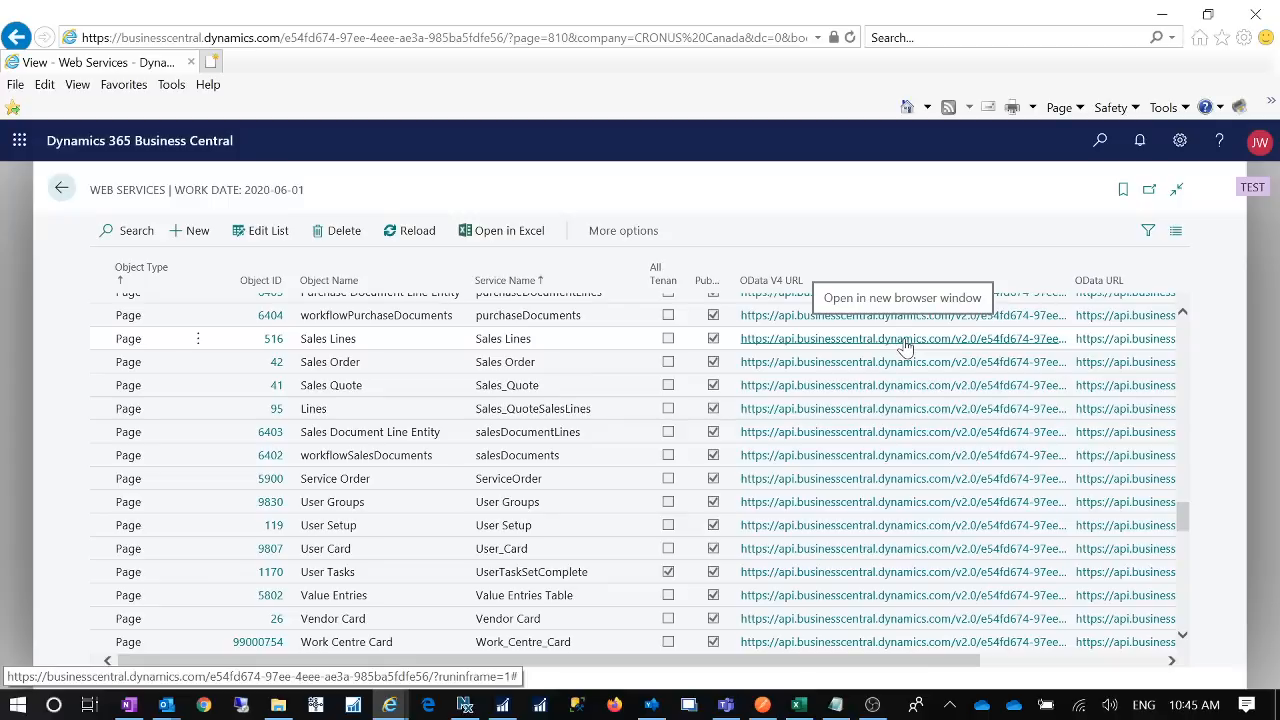
# - Open the Sales Lines OData V4 URL and enter the user name at the sign-in prompt
pyautogui.click(905, 345)
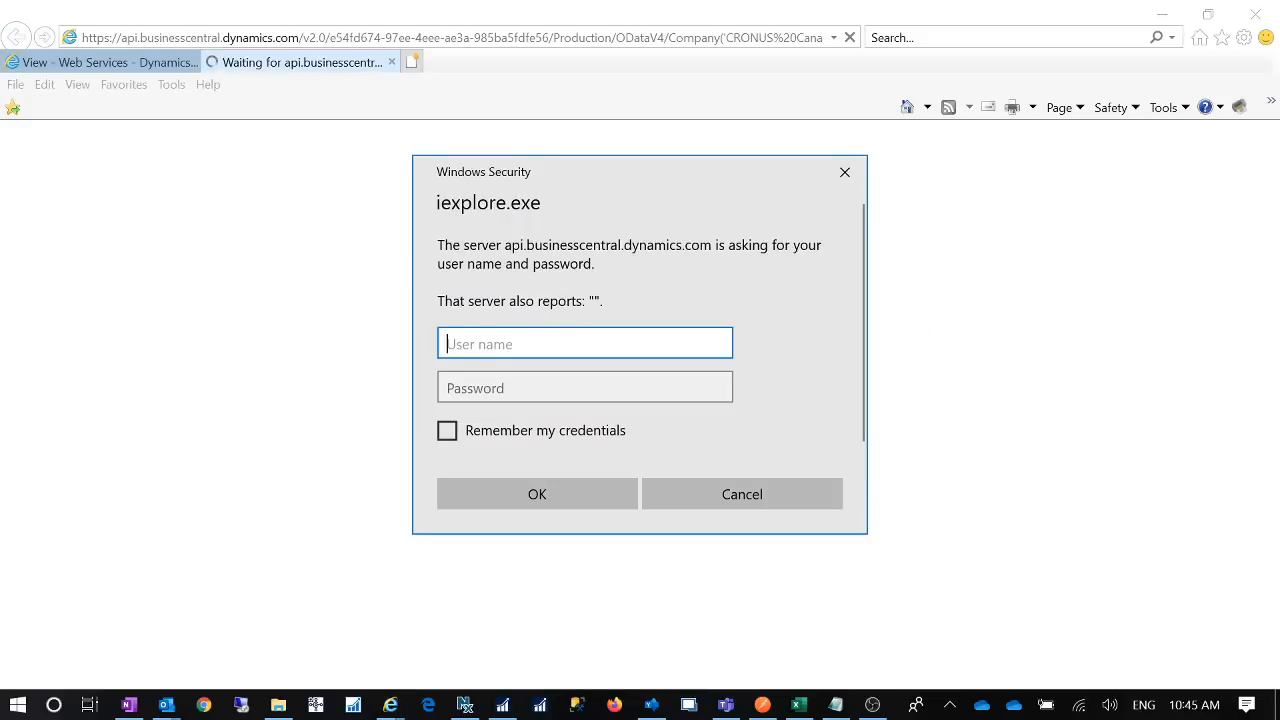
pyautogui.write('JESSIEW')
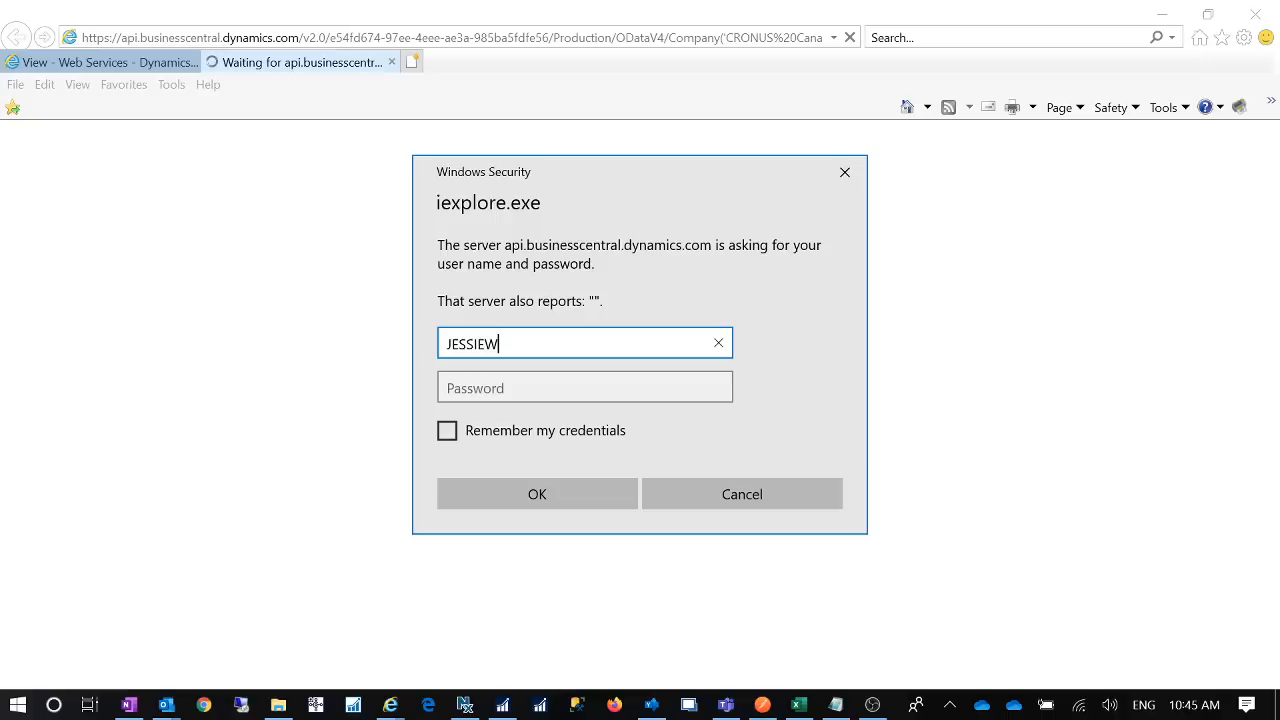
pyautogui.press('Tab')
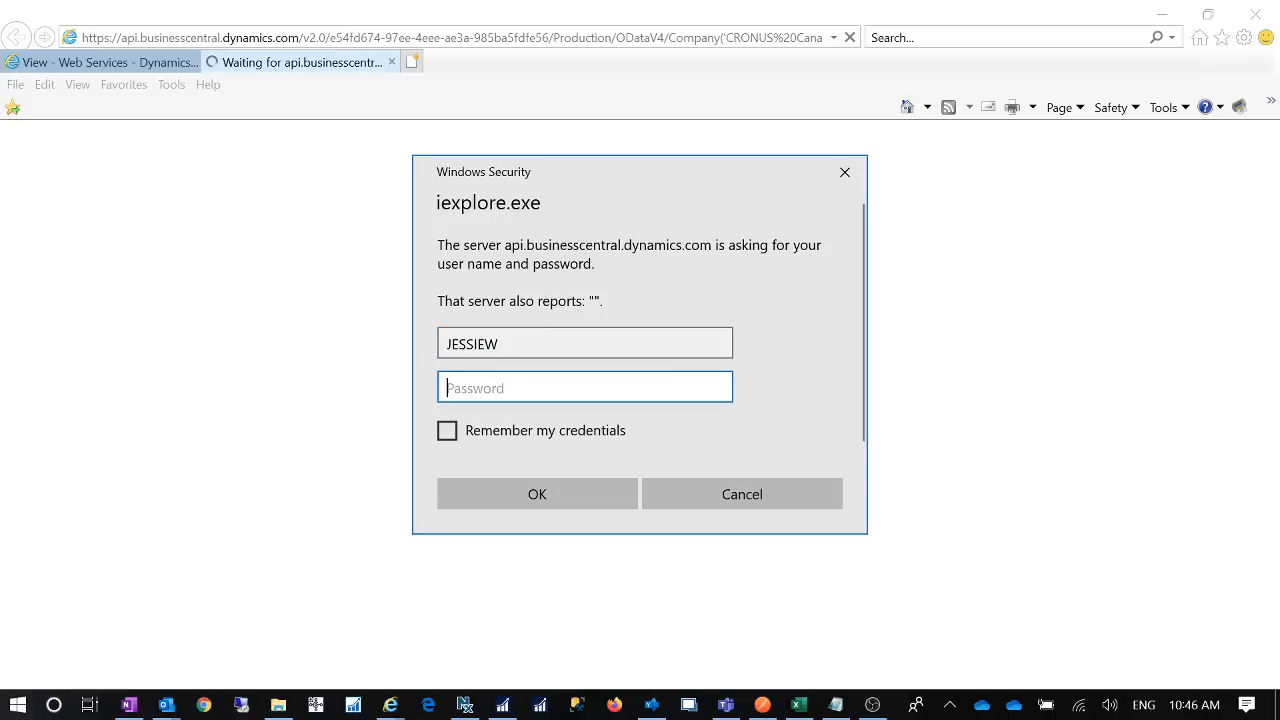
# - Paste the newest Notepad key as password, tick Remember my credentials, and sign in
pyautogui.hotkey('alt', 'Tab')
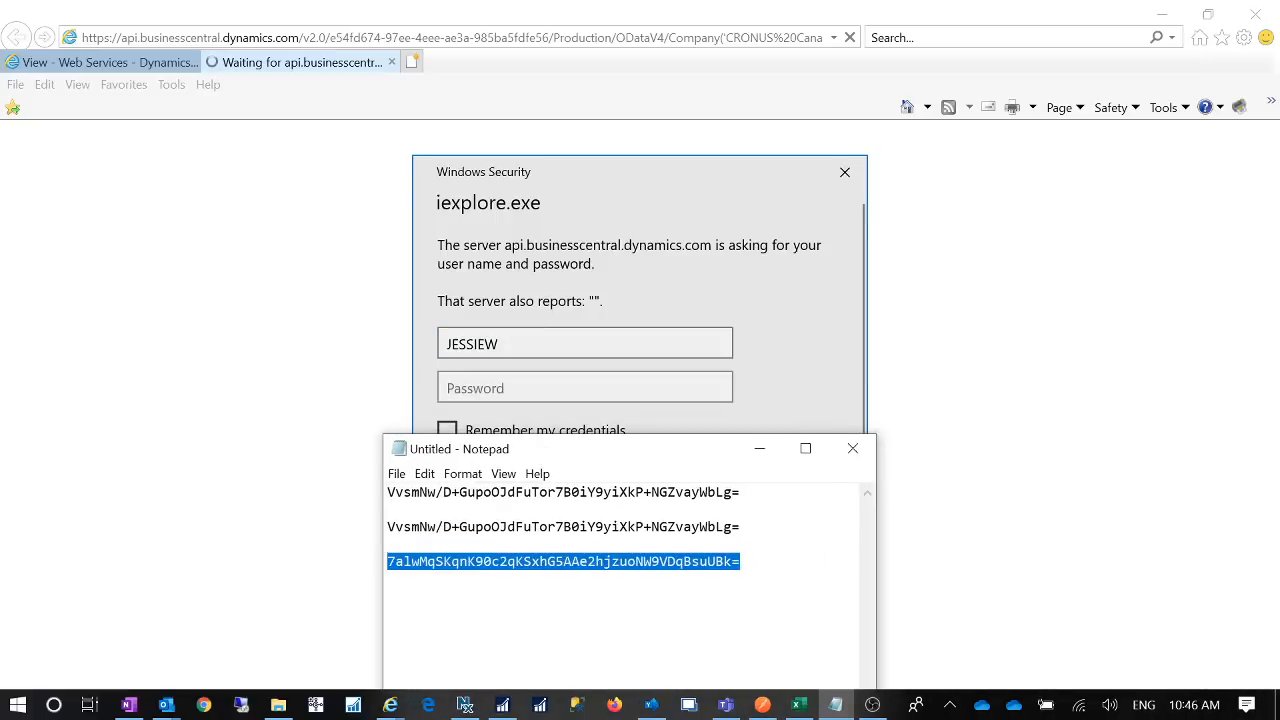
pyautogui.click(760, 449)
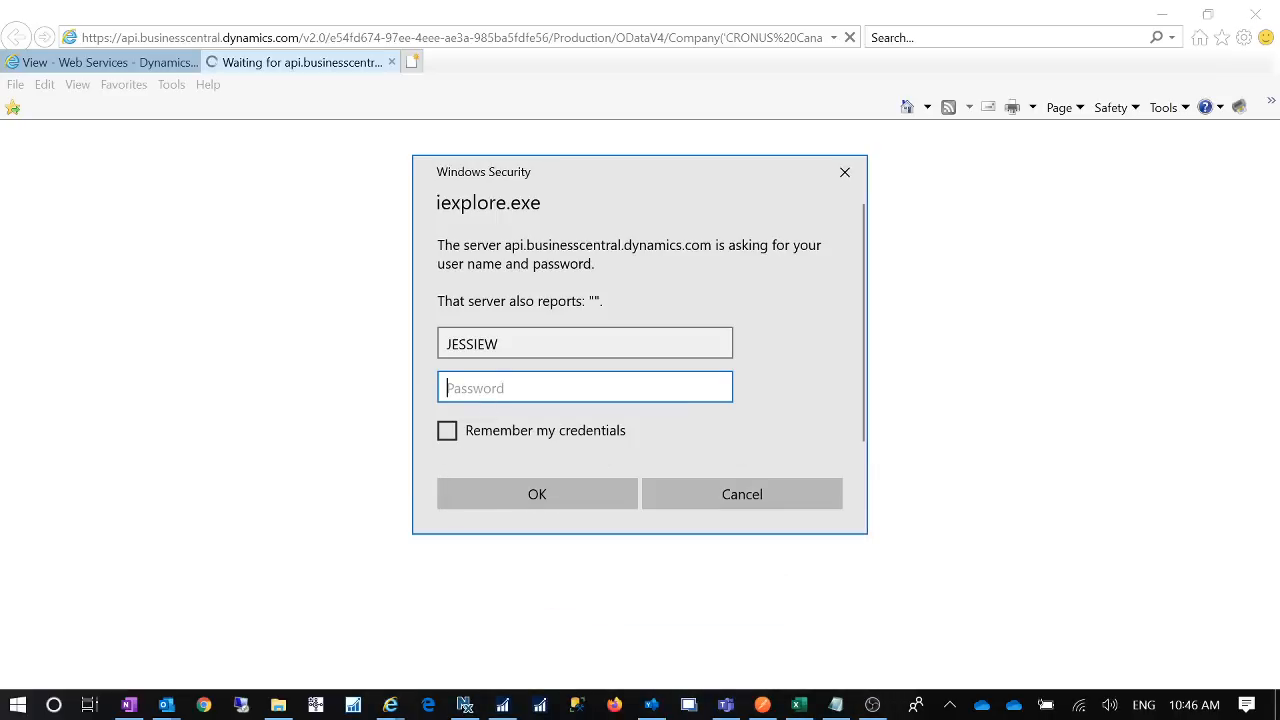
pyautogui.click(835, 705)
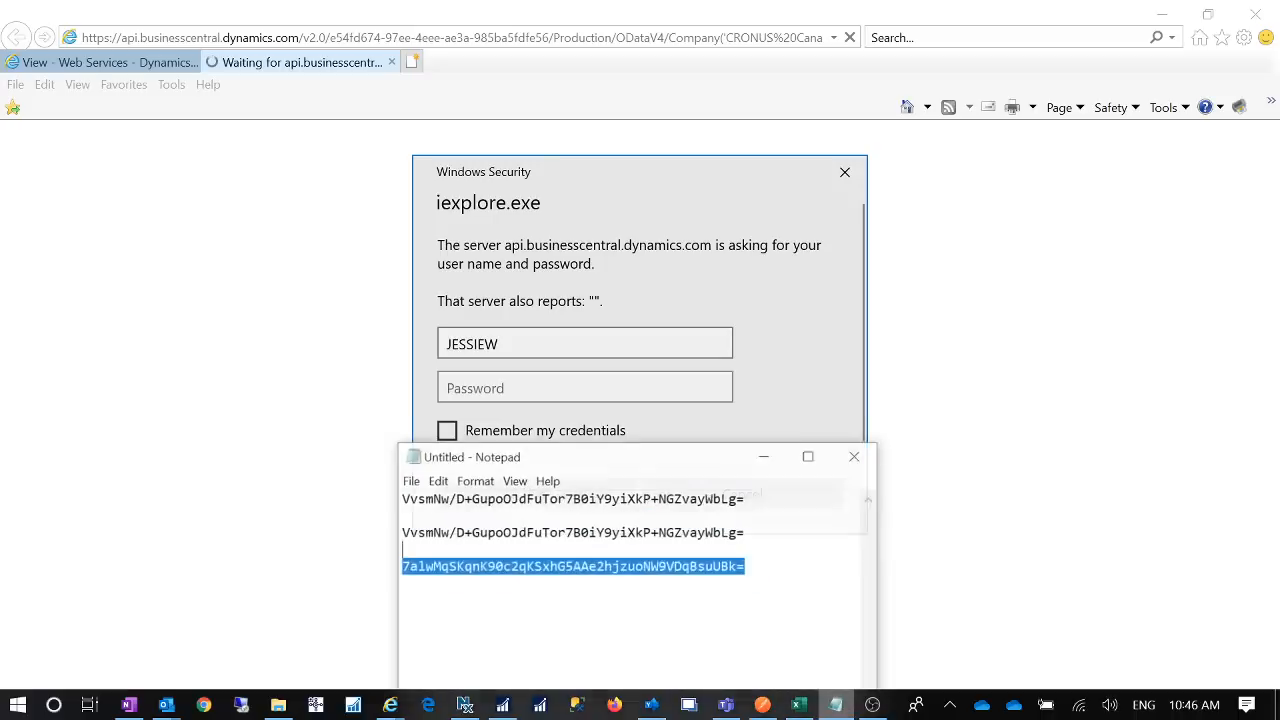
pyautogui.moveTo(742, 562); pyautogui.dragTo(386, 562)
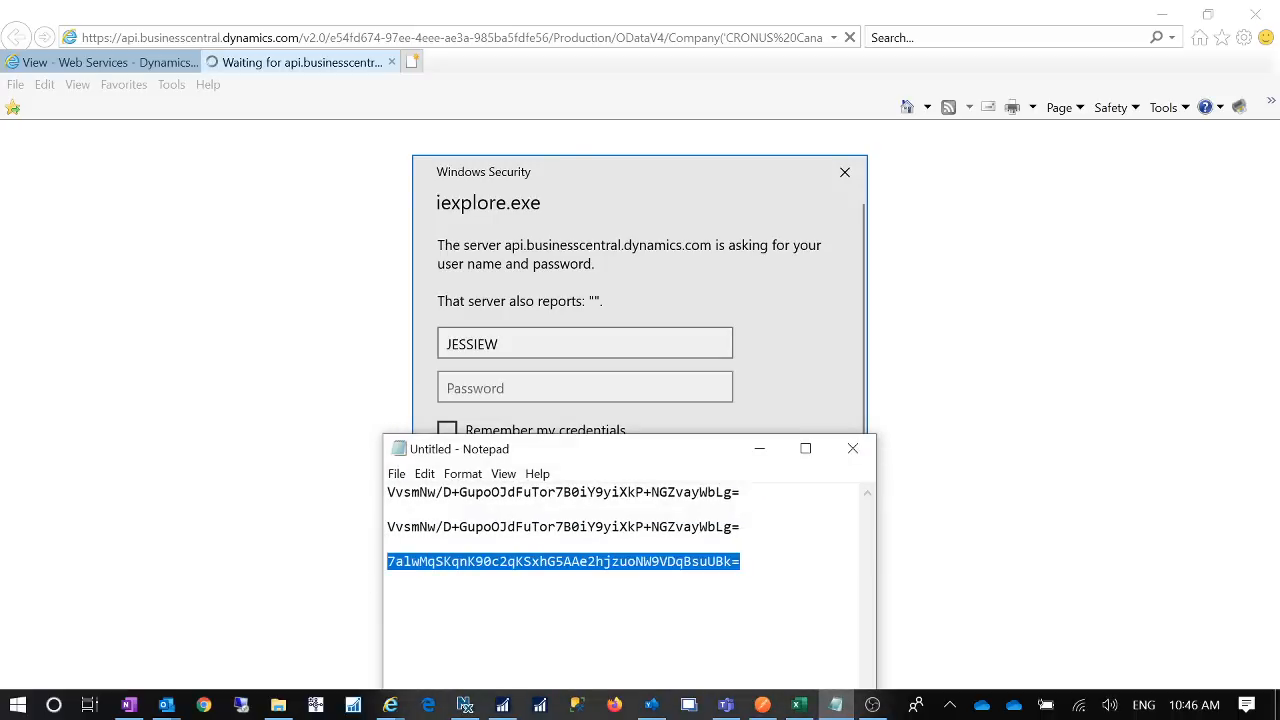
pyautogui.click(760, 449)
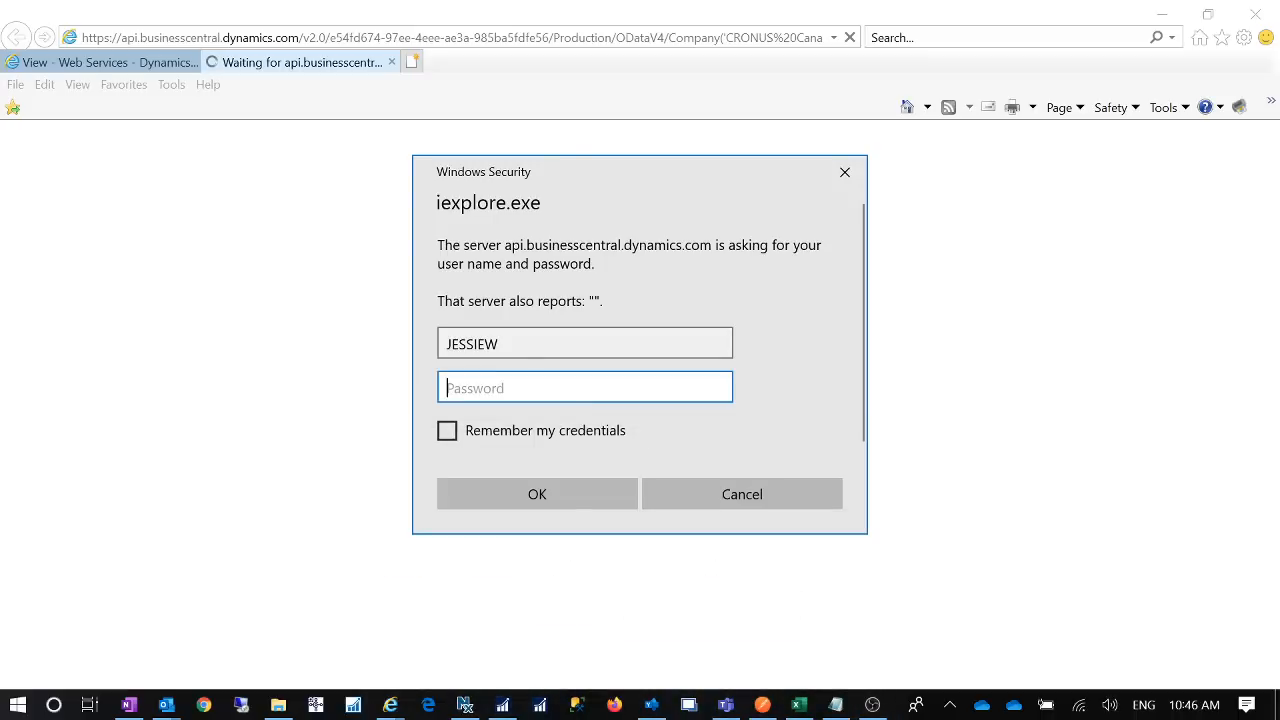
pyautogui.hotkey('ctrl', 'v')
pyautogui.click(447, 432)
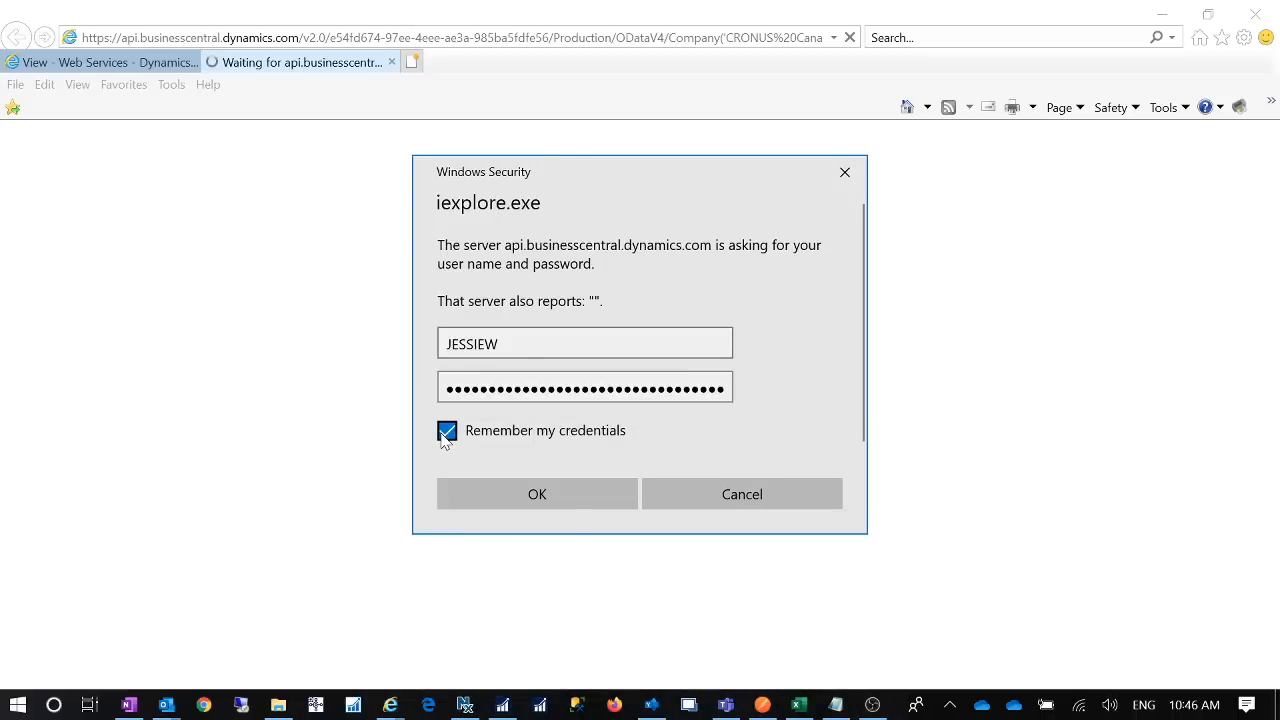
pyautogui.click(514, 503)
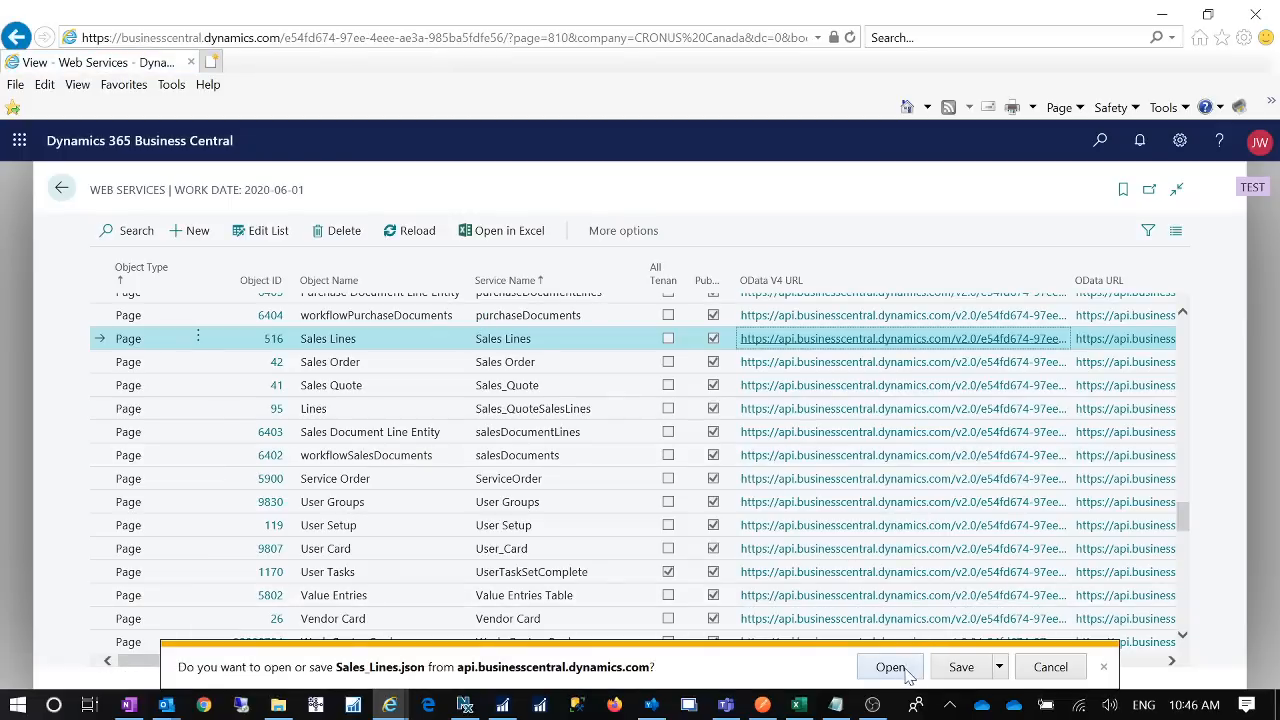
# - Open the downloaded Sales_Lines.json in maximized Notepad, scroll through its sales-line records, then close it
pyautogui.click(895, 670)
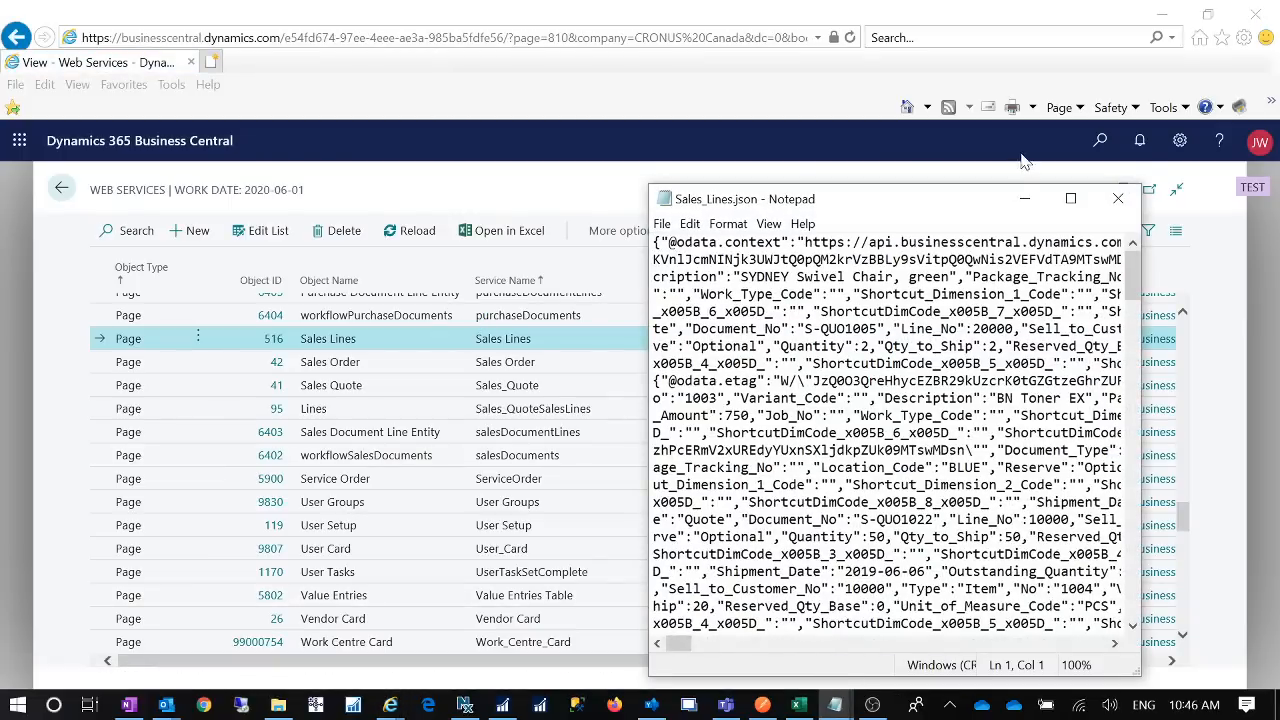
pyautogui.click(1070, 198)
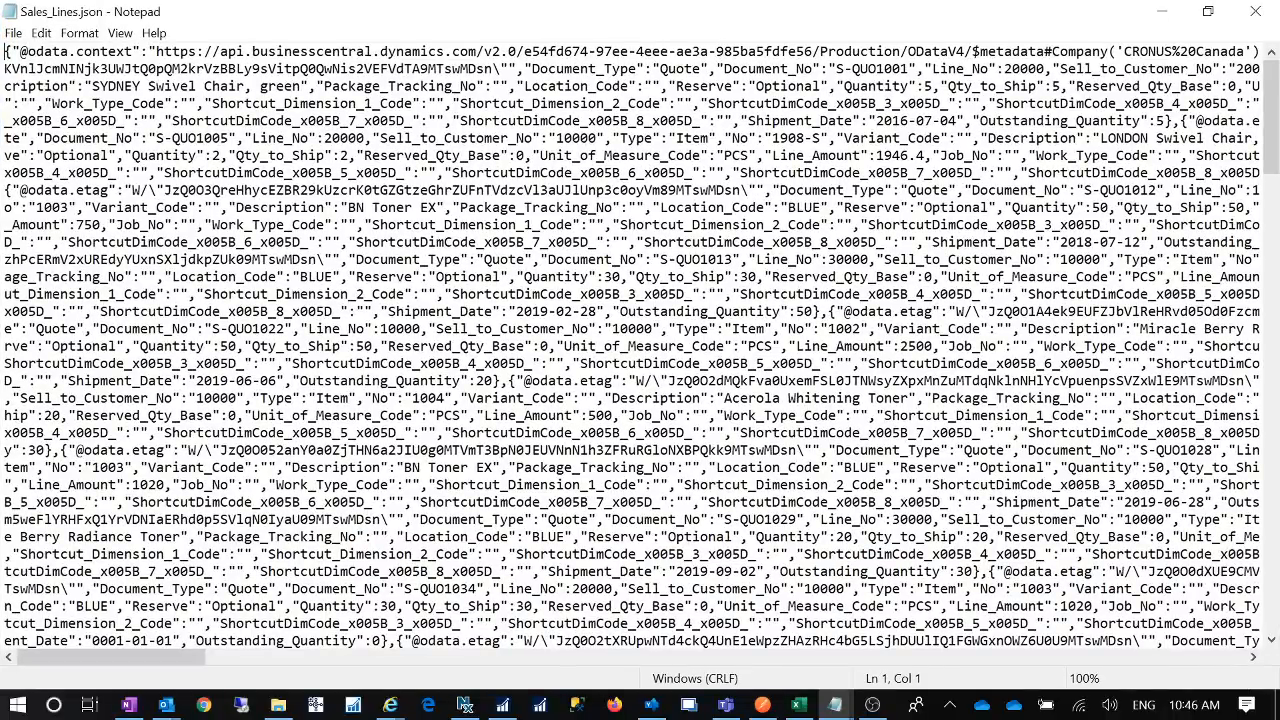
pyautogui.scroll(-10, 640, 345)
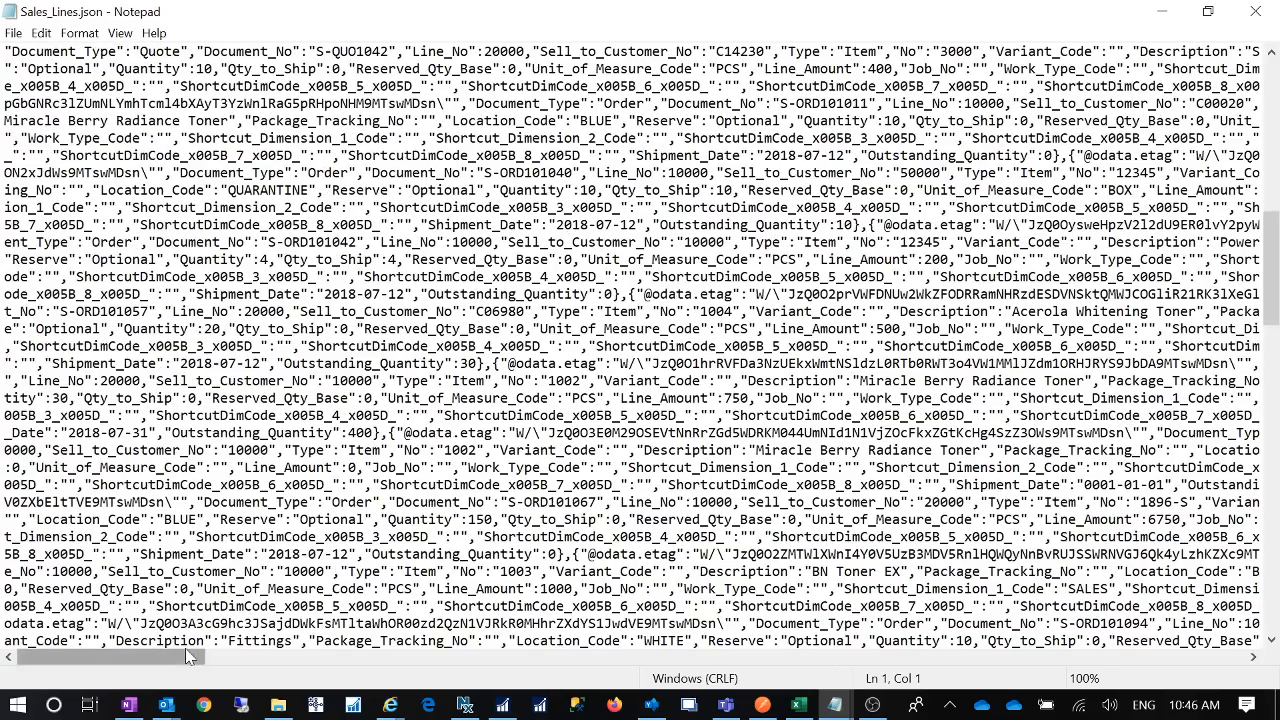
pyautogui.click(1255, 11)
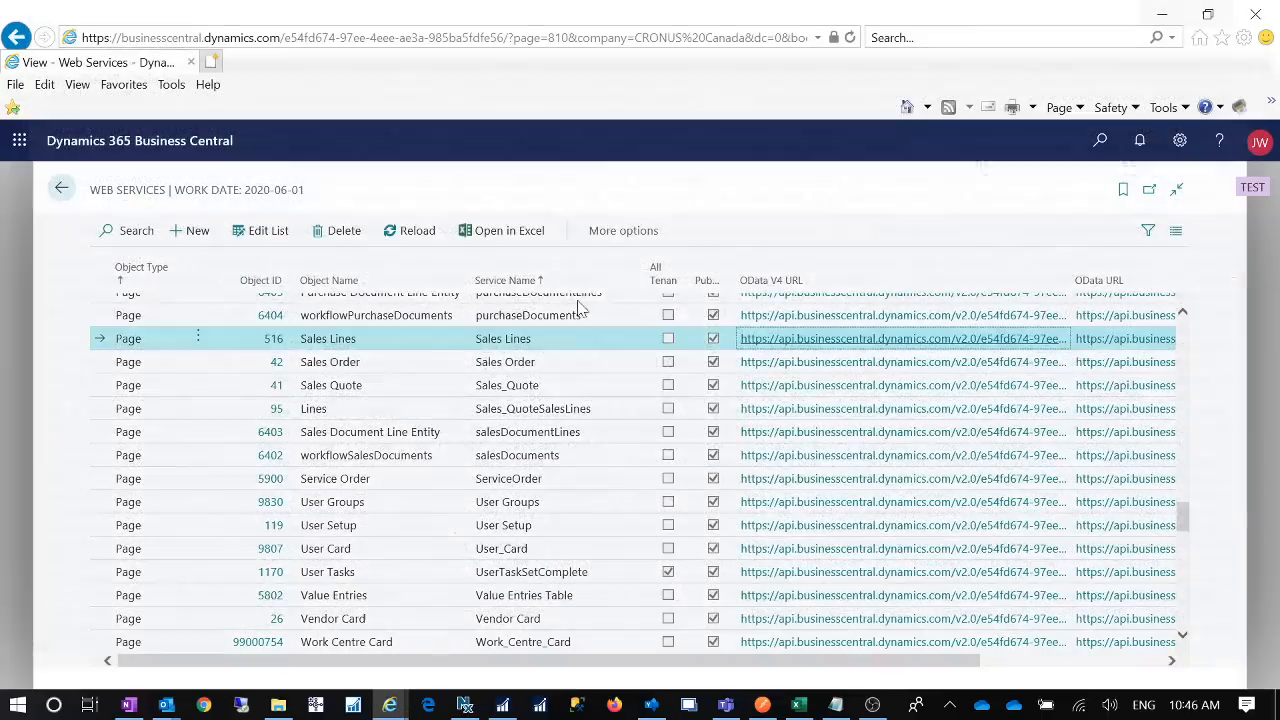
# - Switch to Postman, showing the Business Central collection and its GET accounts call
pyautogui.click(762, 705)
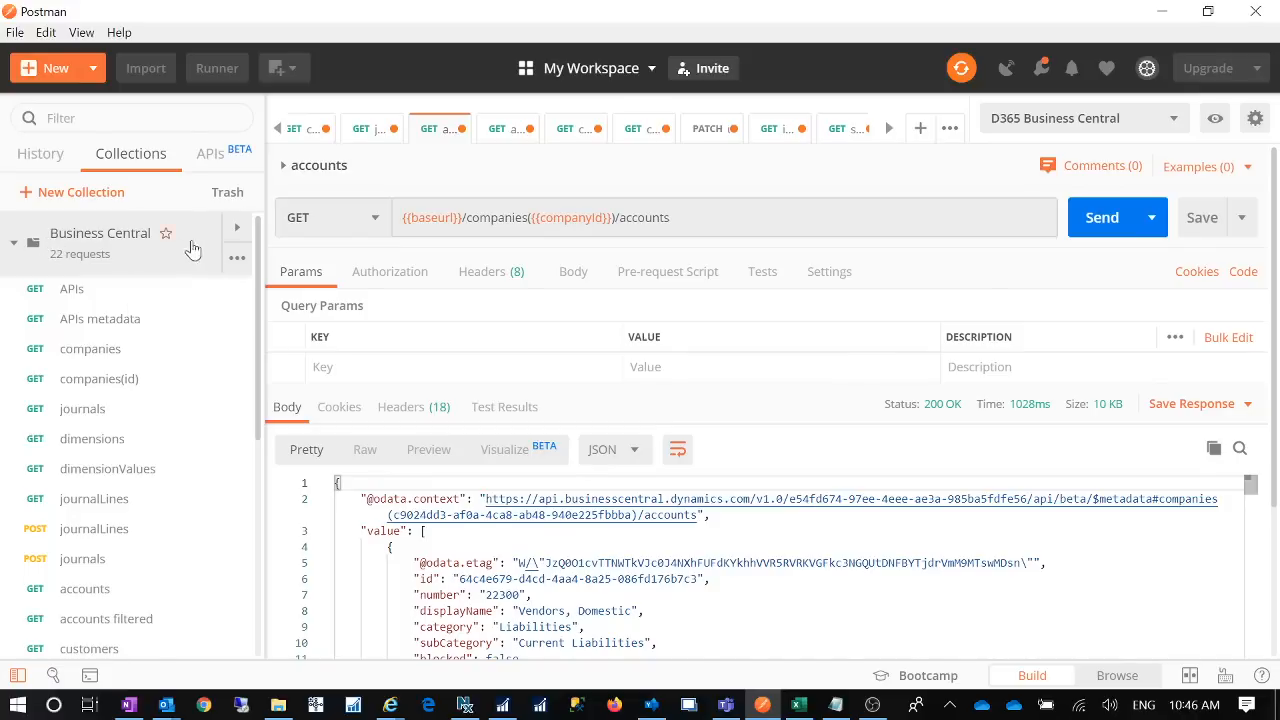
# - Edit the Business Central collection, reviewing its pre-request scripts, variables and baseurl value before the Authorization settings
pyautogui.click(237, 260)
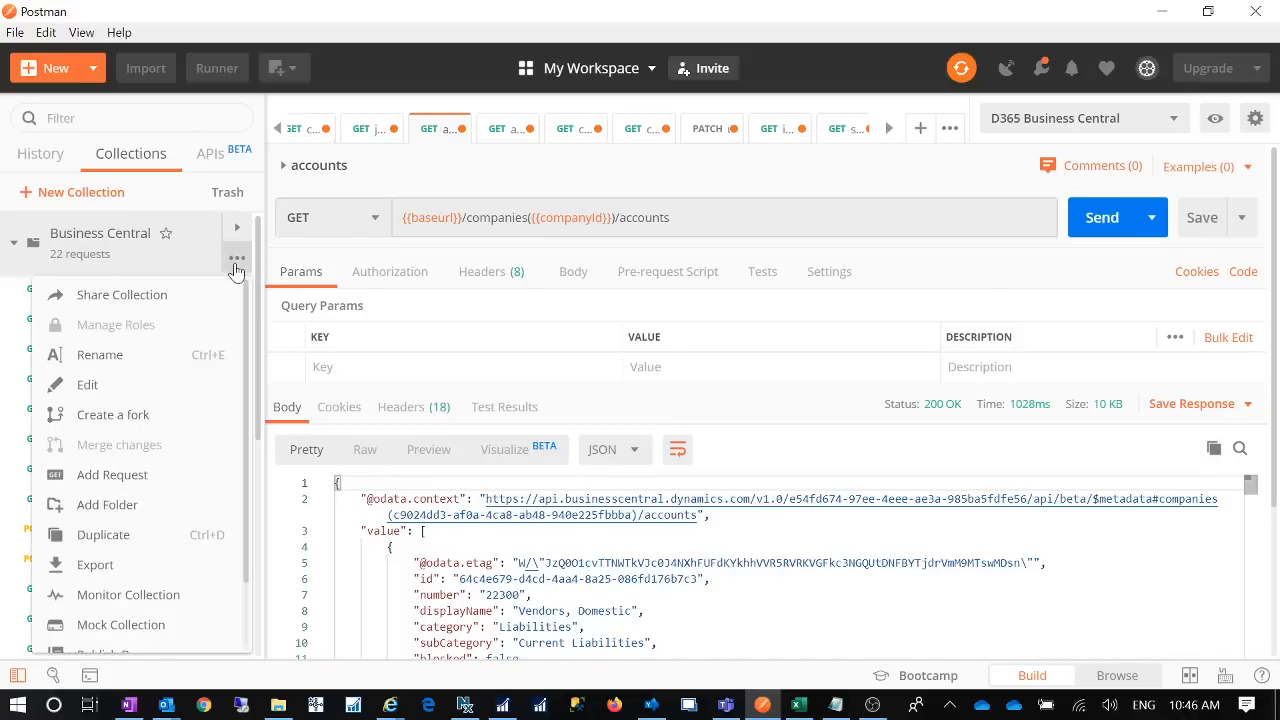
pyautogui.click(126, 385)
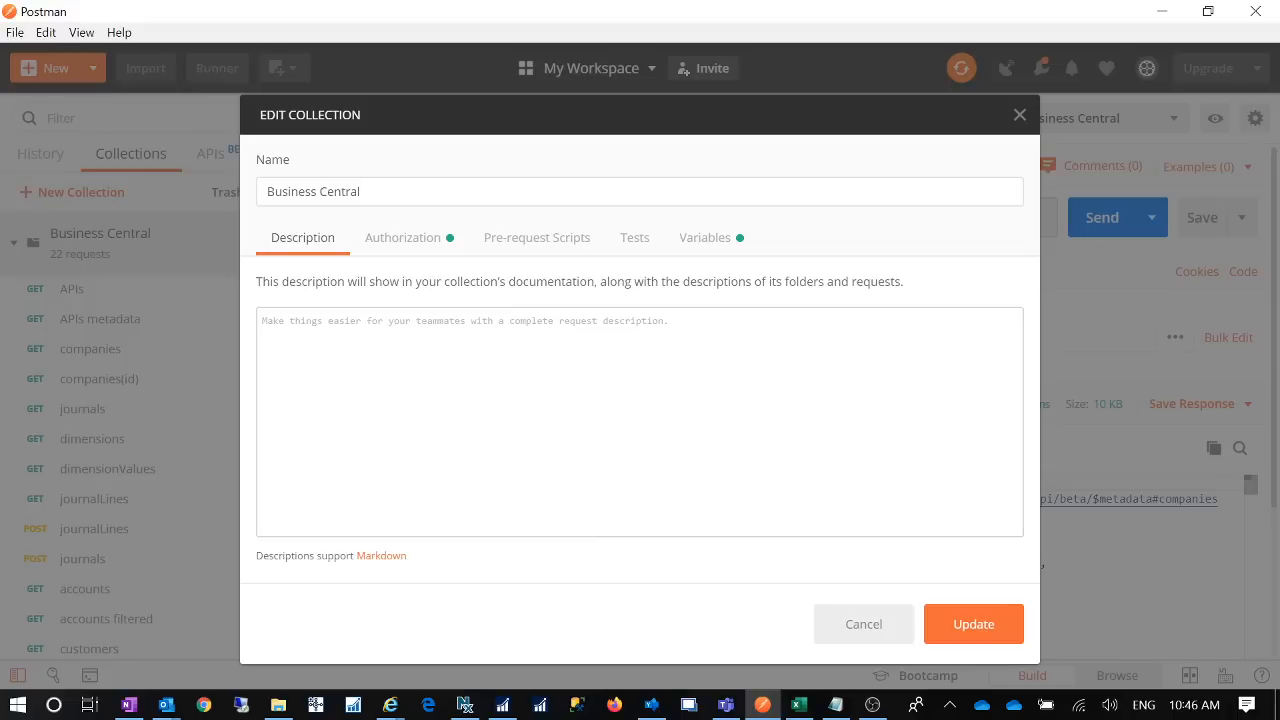
pyautogui.click(545, 250)
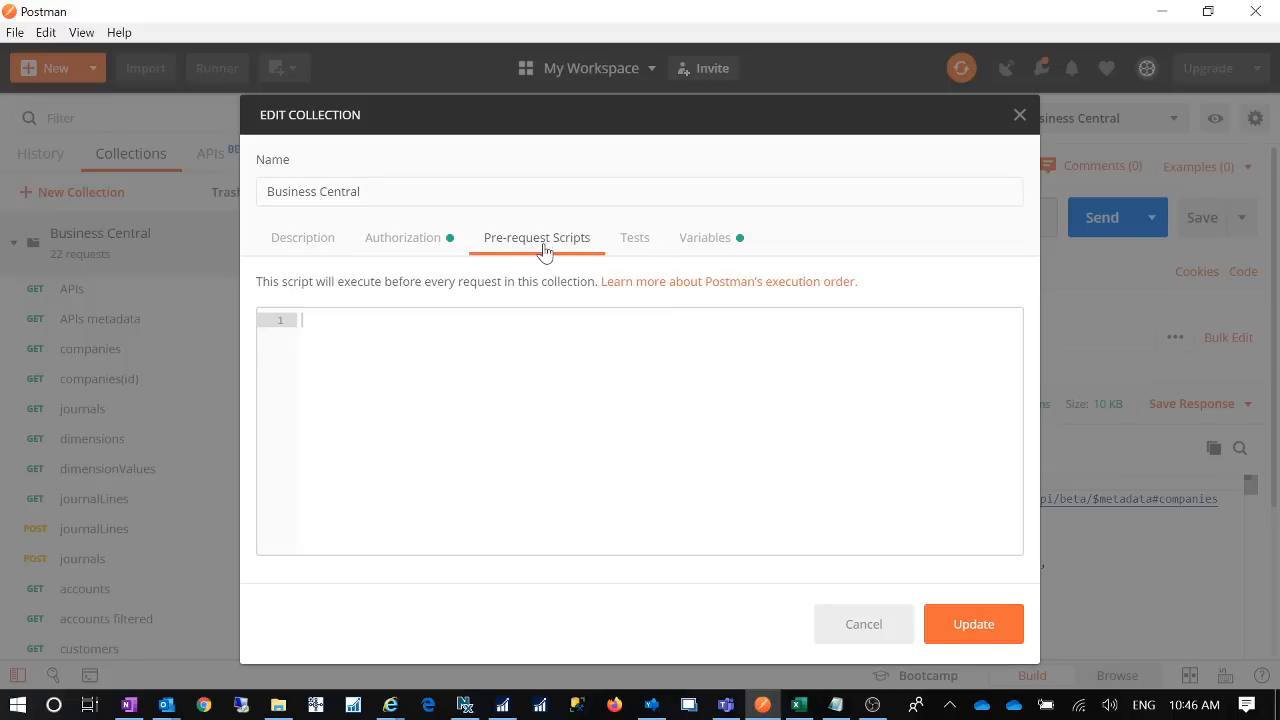
pyautogui.click(712, 240)
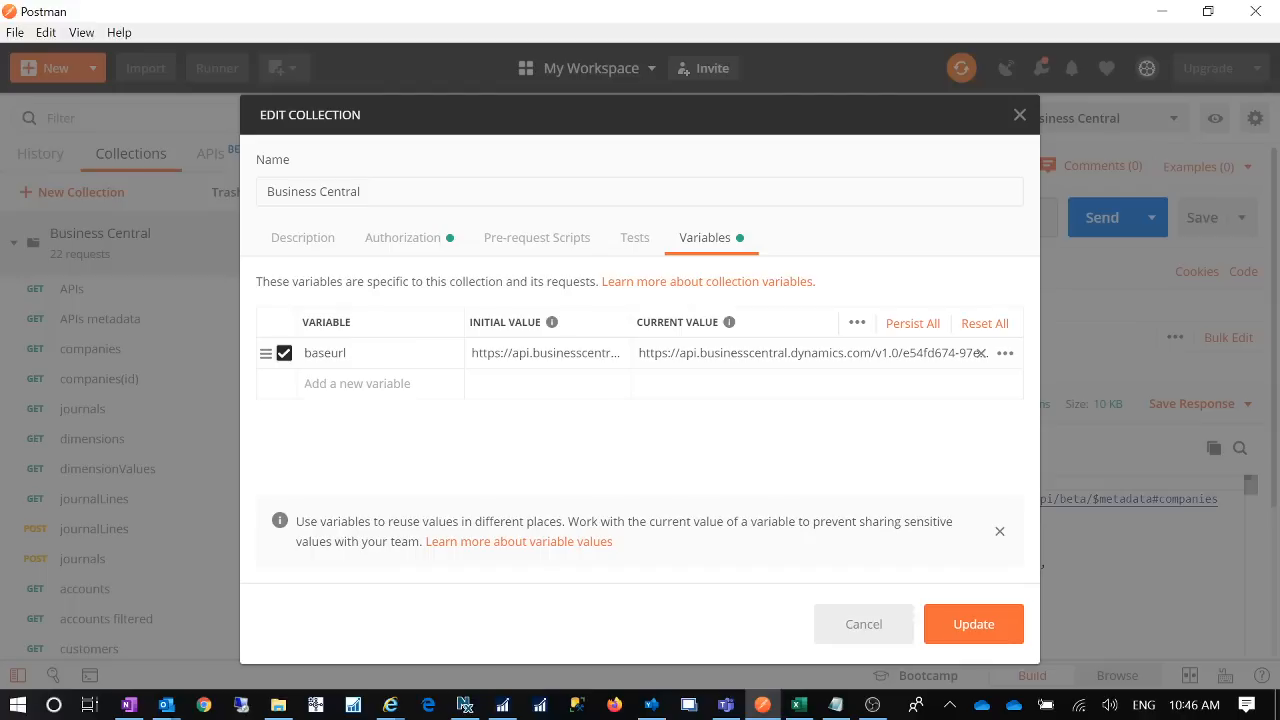
pyautogui.click(769, 354)
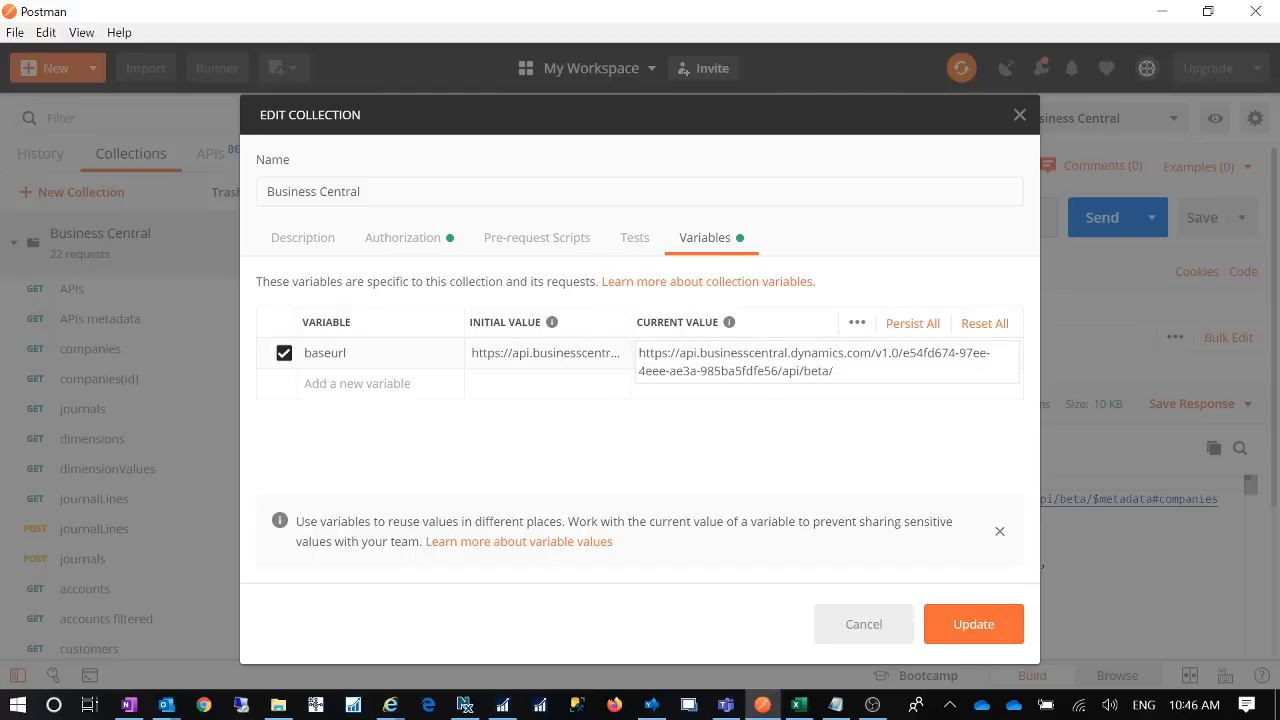
pyautogui.click(401, 242)
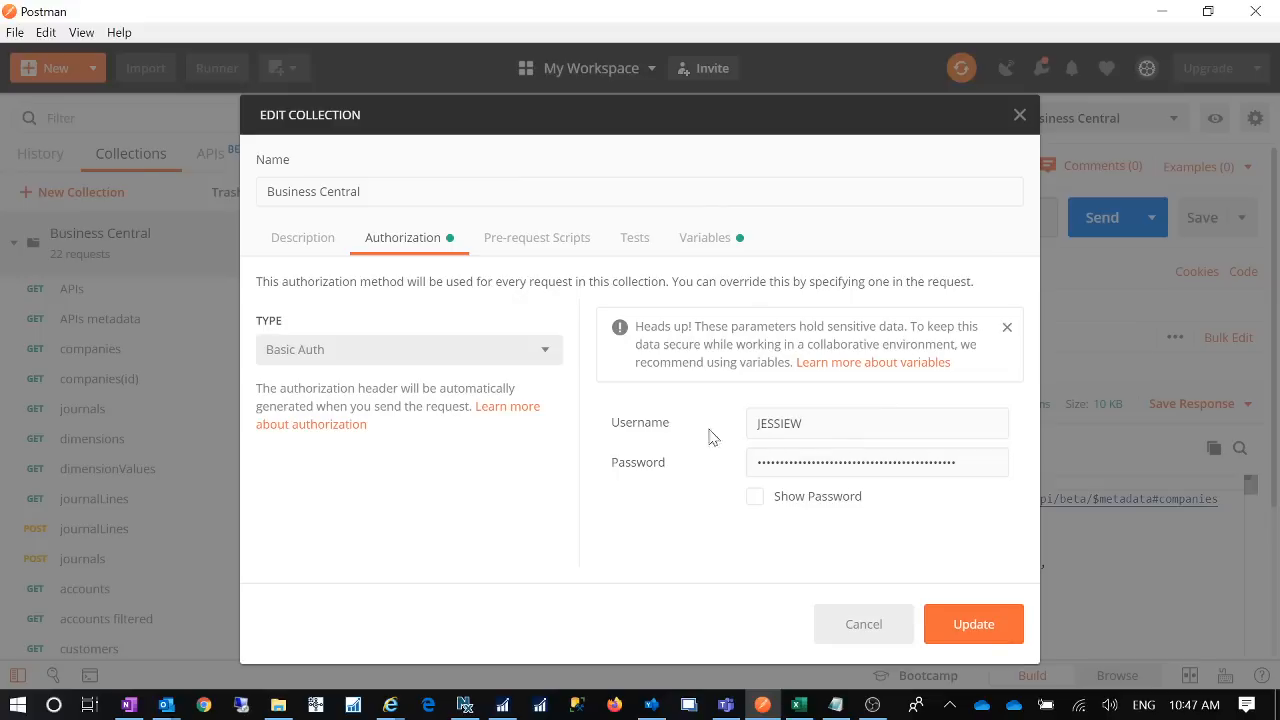
# - Replace the Basic Auth password with the regenerated web service key from Notepad, and reveal it to verify
pyautogui.moveTo(812, 424); pyautogui.dragTo(590, 422)
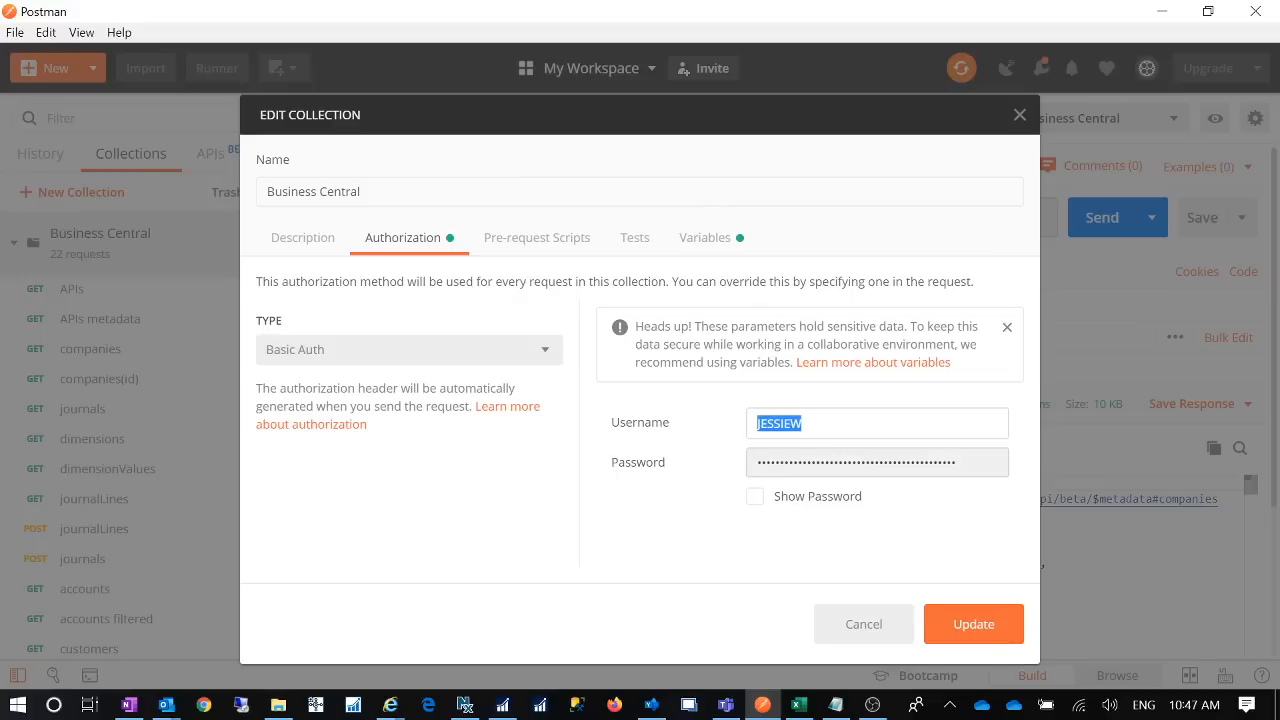
pyautogui.click(966, 463)
pyautogui.moveTo(966, 463); pyautogui.dragTo(536, 476)
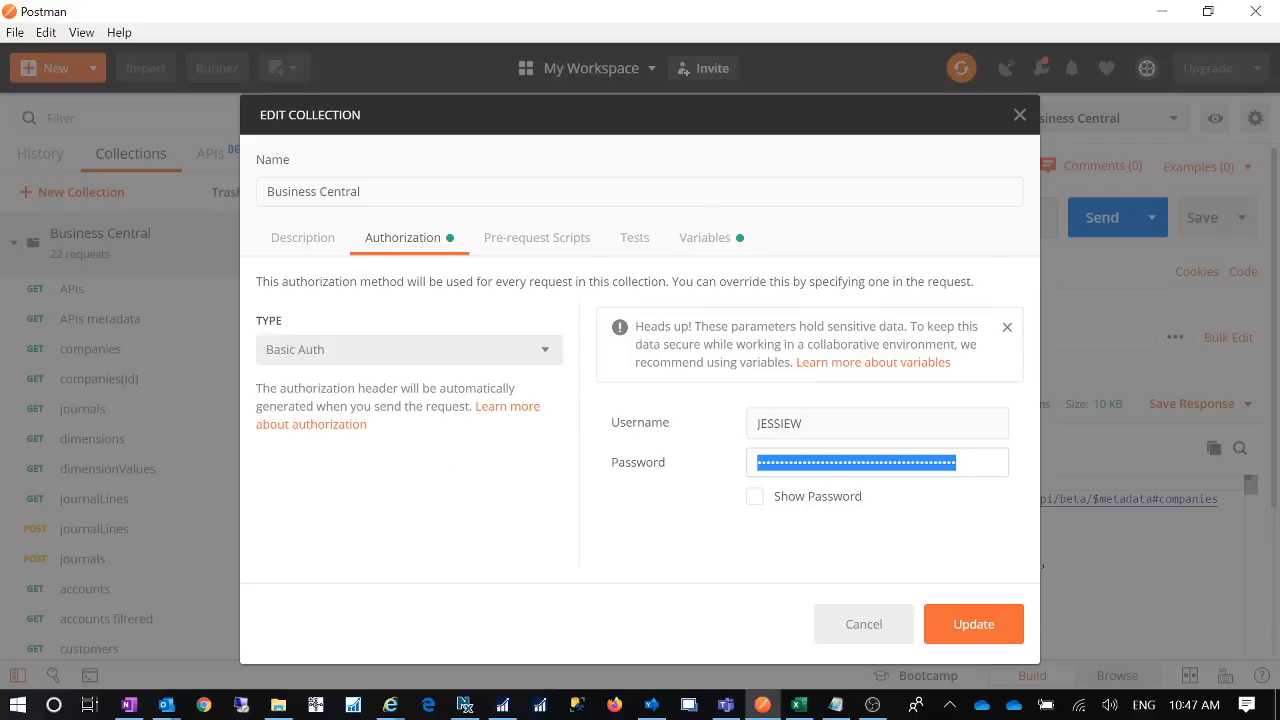
pyautogui.press('BackSpace')
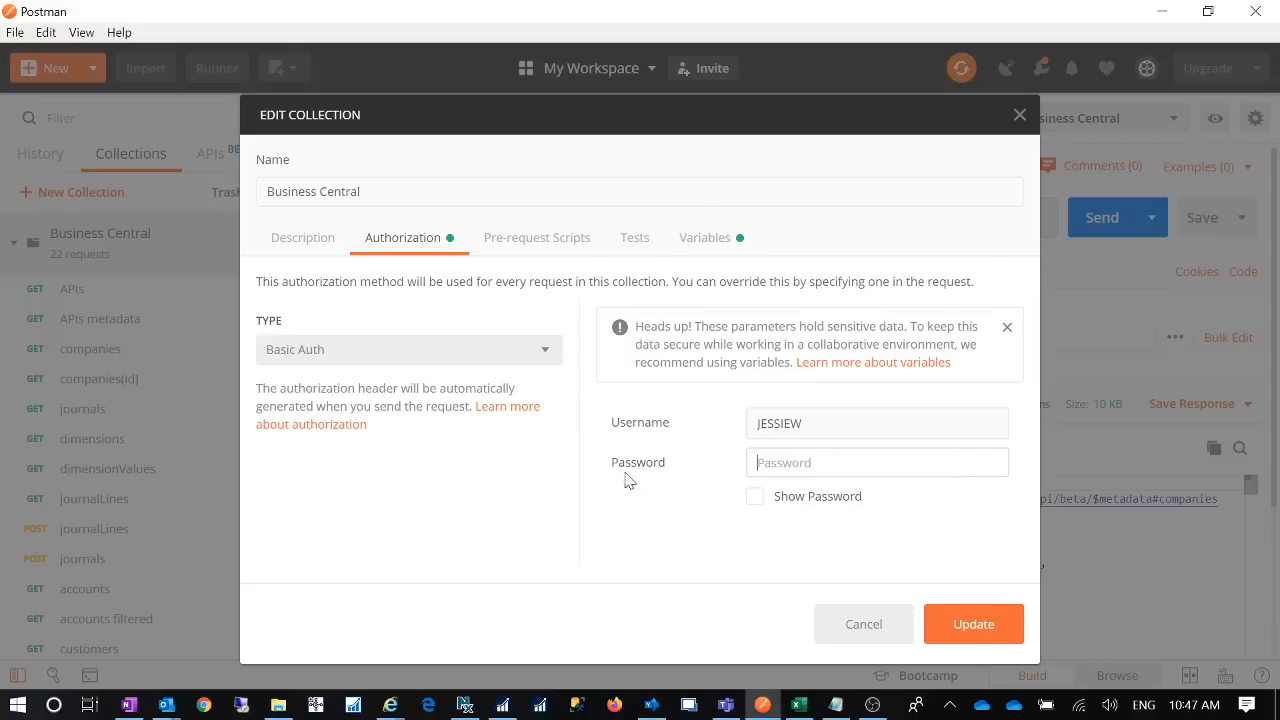
pyautogui.click(835, 705)
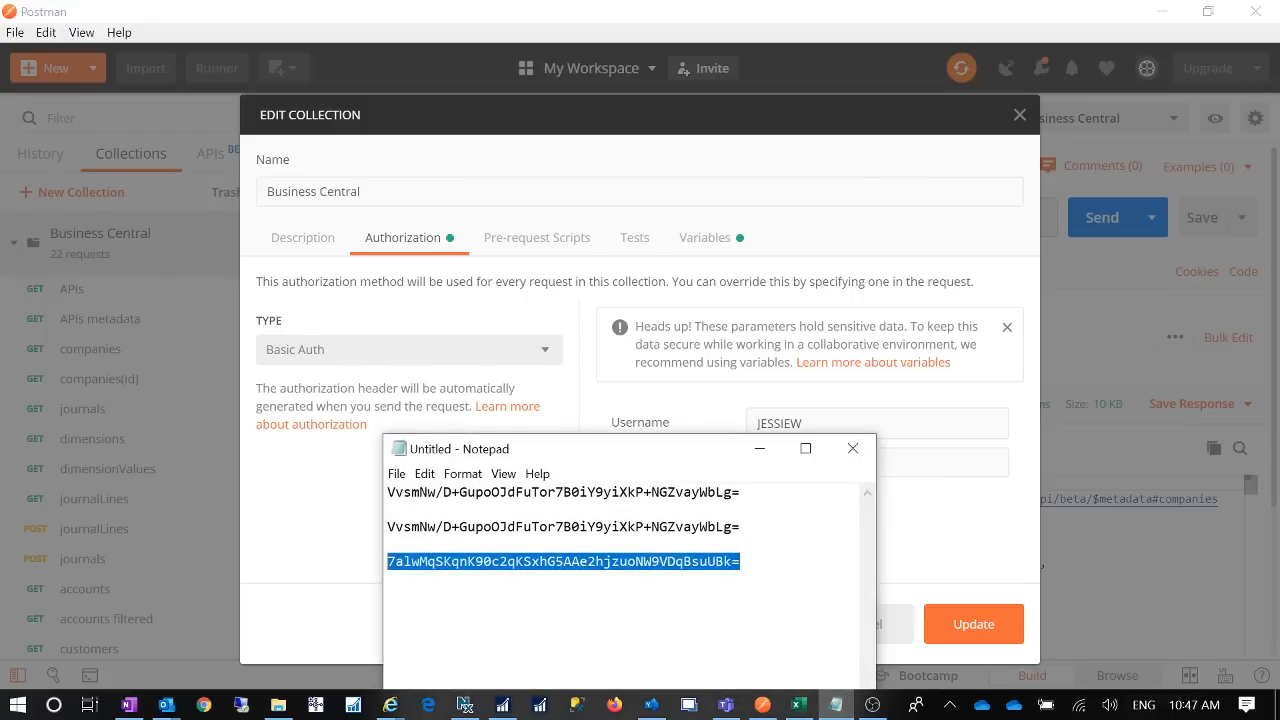
pyautogui.click(761, 449)
pyautogui.hotkey('ctrl', 'v')
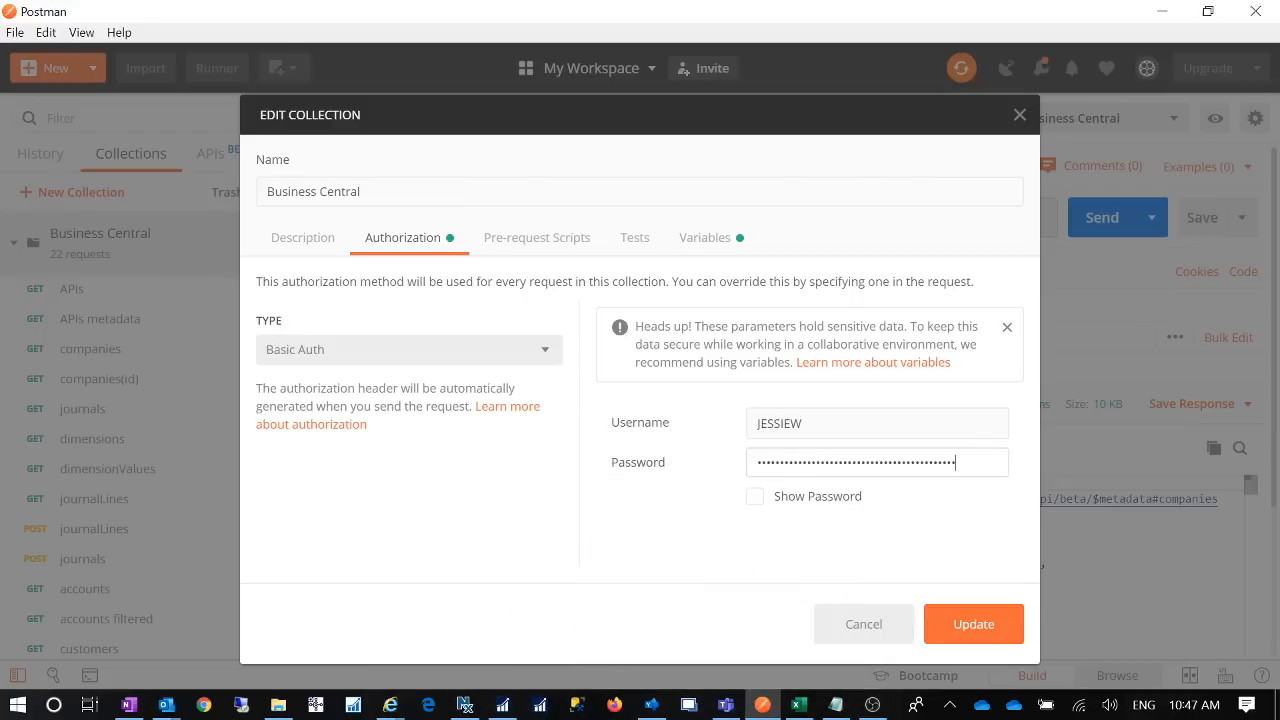
pyautogui.click(756, 499)
# - Hide the password again and save the collection's updated Basic Auth credentials
pyautogui.click(756, 498)
pyautogui.click(965, 624)
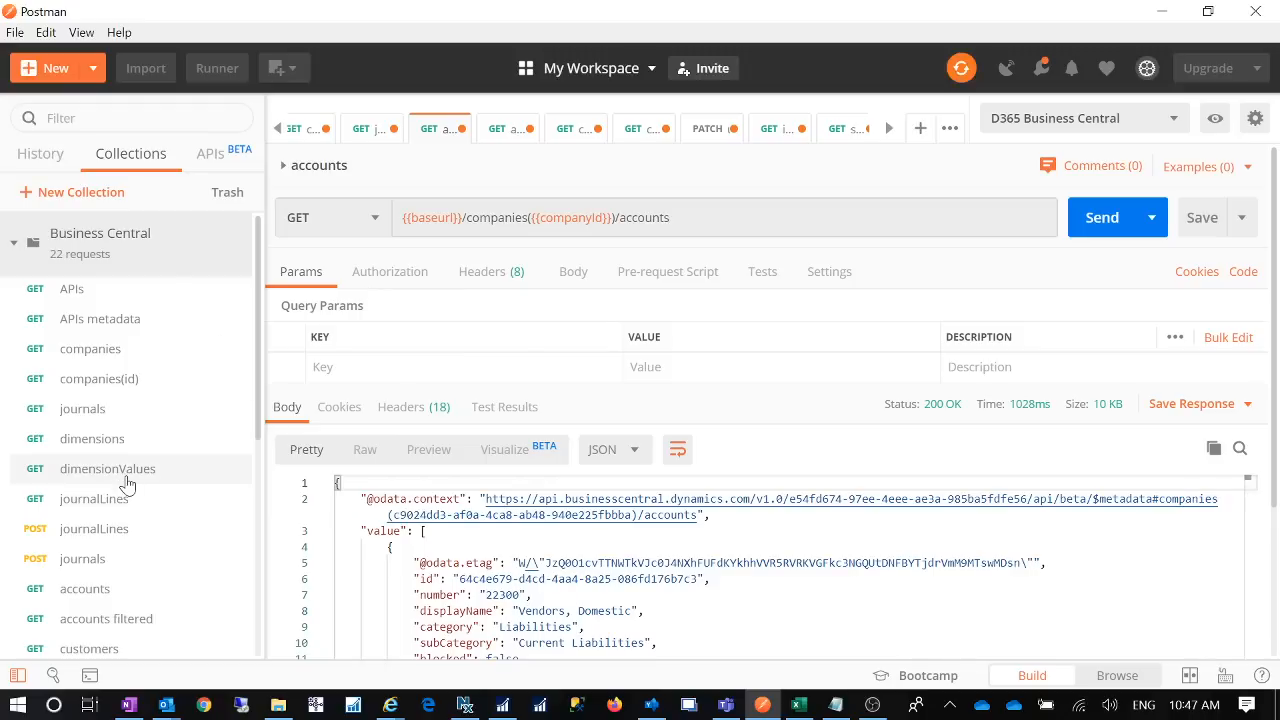
pyautogui.scroll(-3, 140, 490)
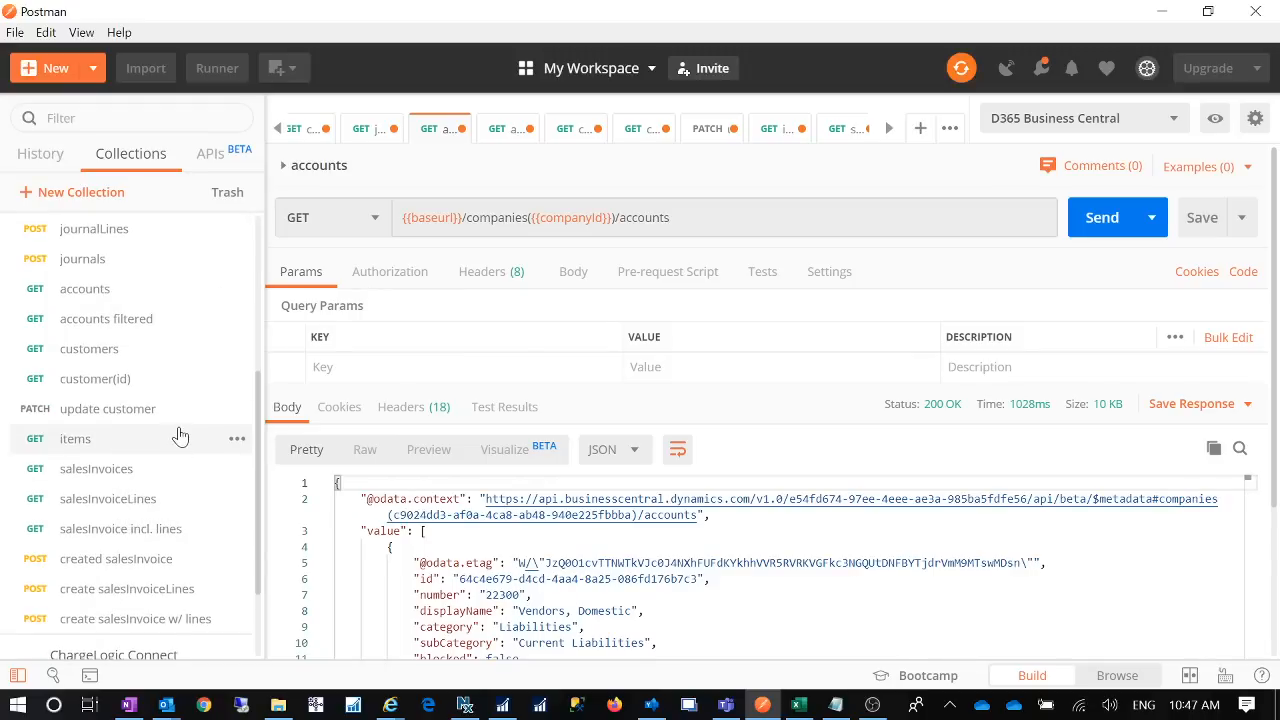
pyautogui.scroll(1, 177, 434)
# - Look at the customers and accounts requests, then send GET journalLines and scroll its PAYROLLJNL response
pyautogui.click(103, 450)
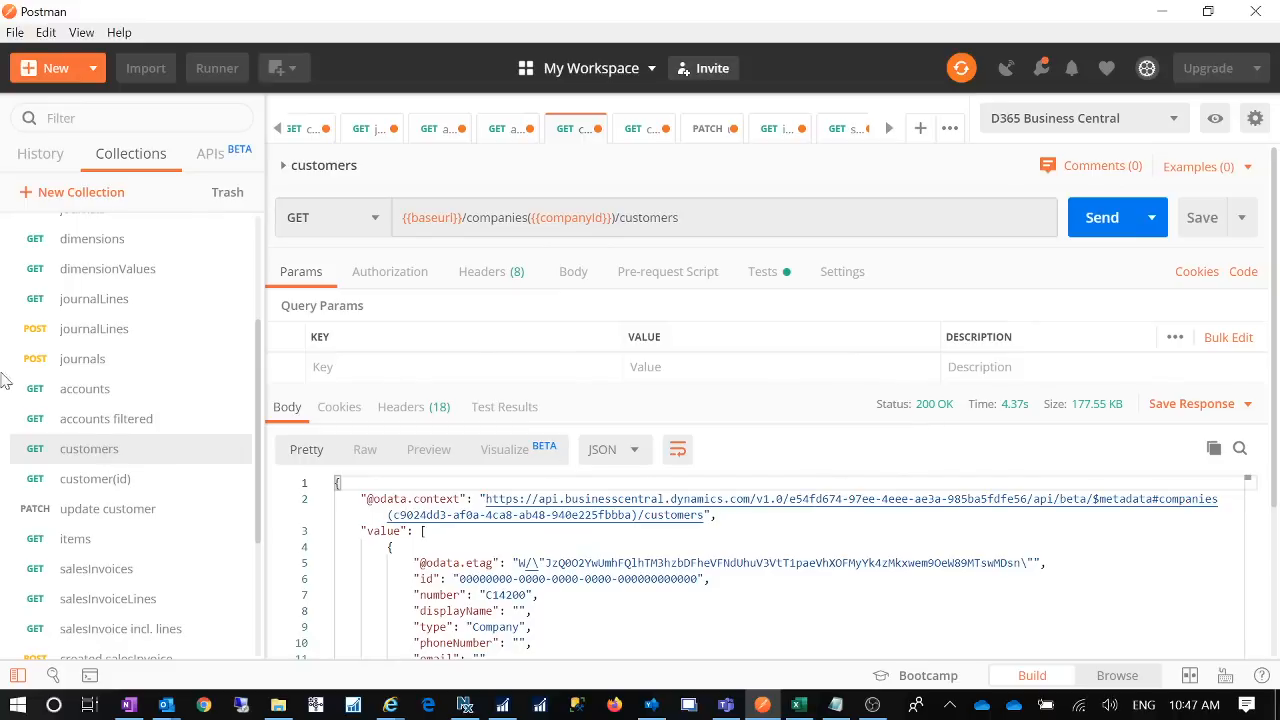
pyautogui.click(72, 395)
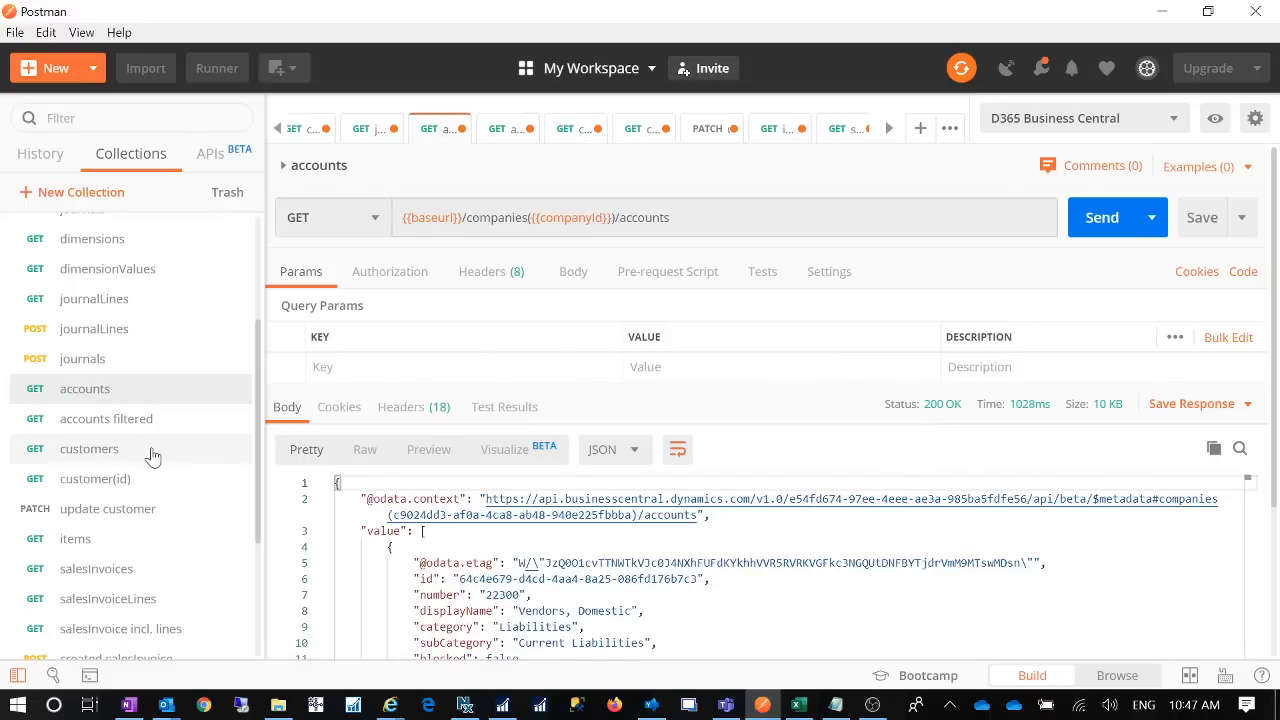
pyautogui.click(130, 305)
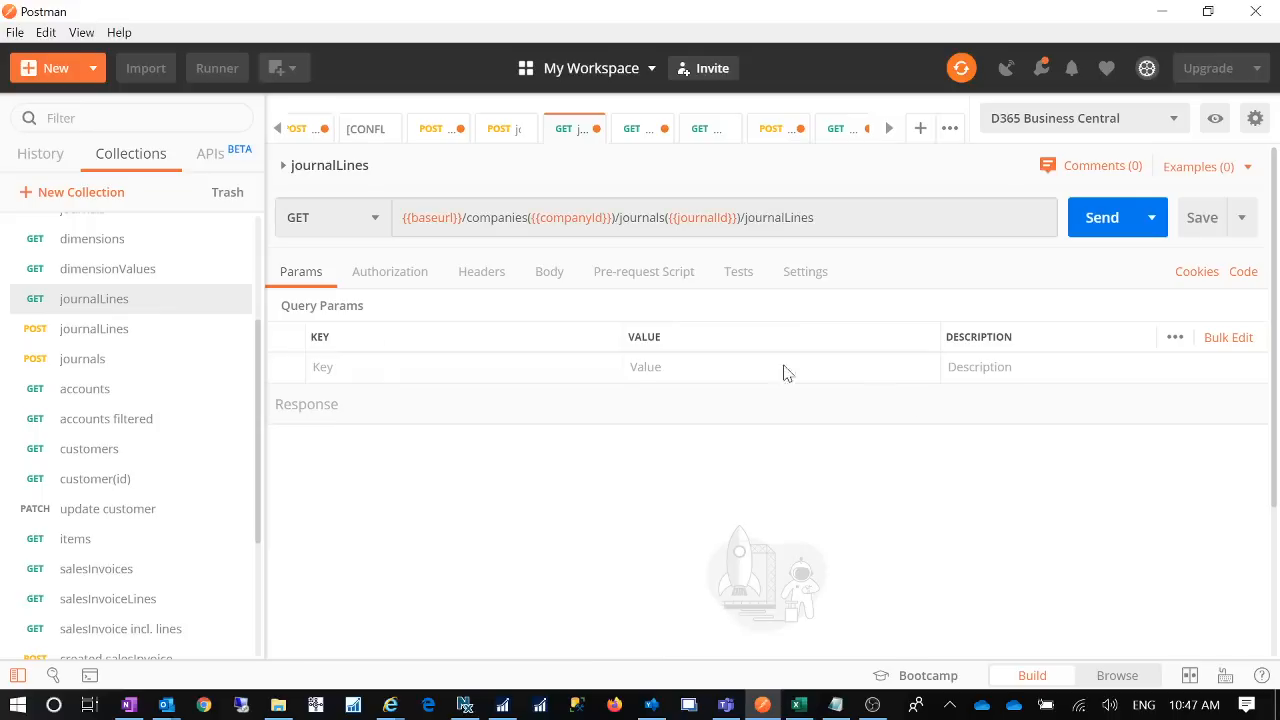
pyautogui.click(1102, 222)
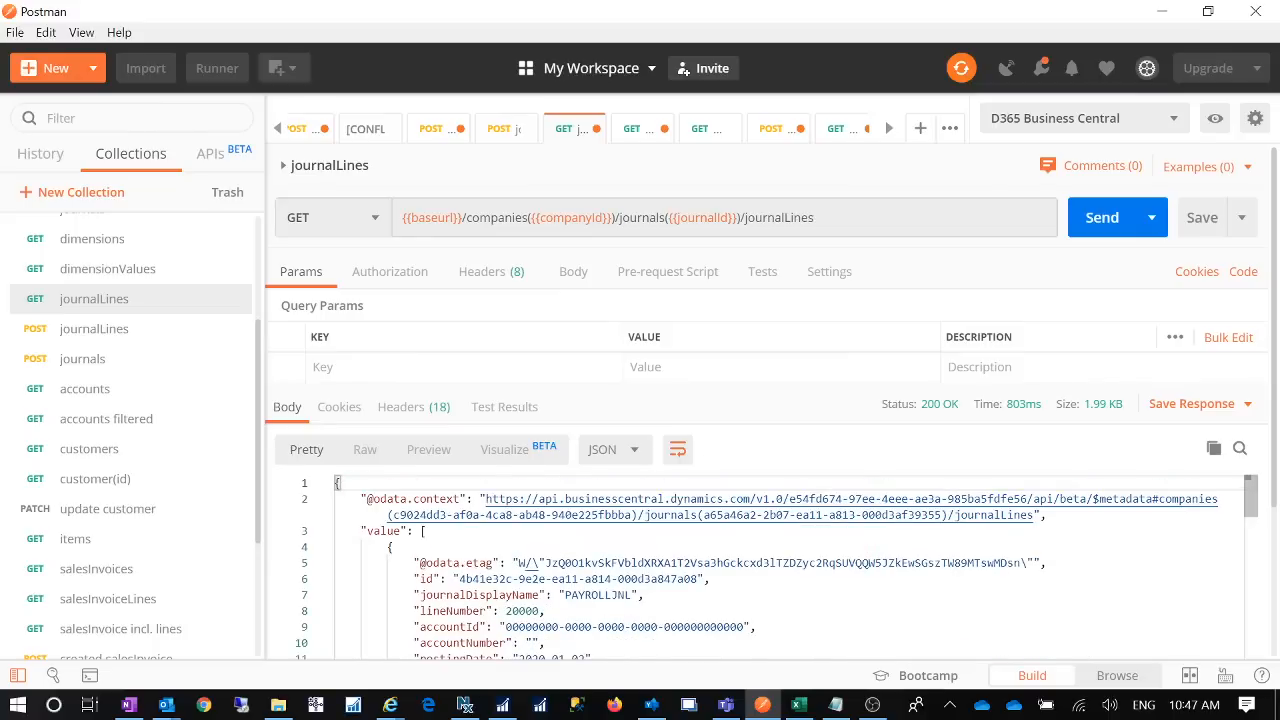
pyautogui.scroll(-15, 886, 531)
pyautogui.scroll(-15, 760, 560)
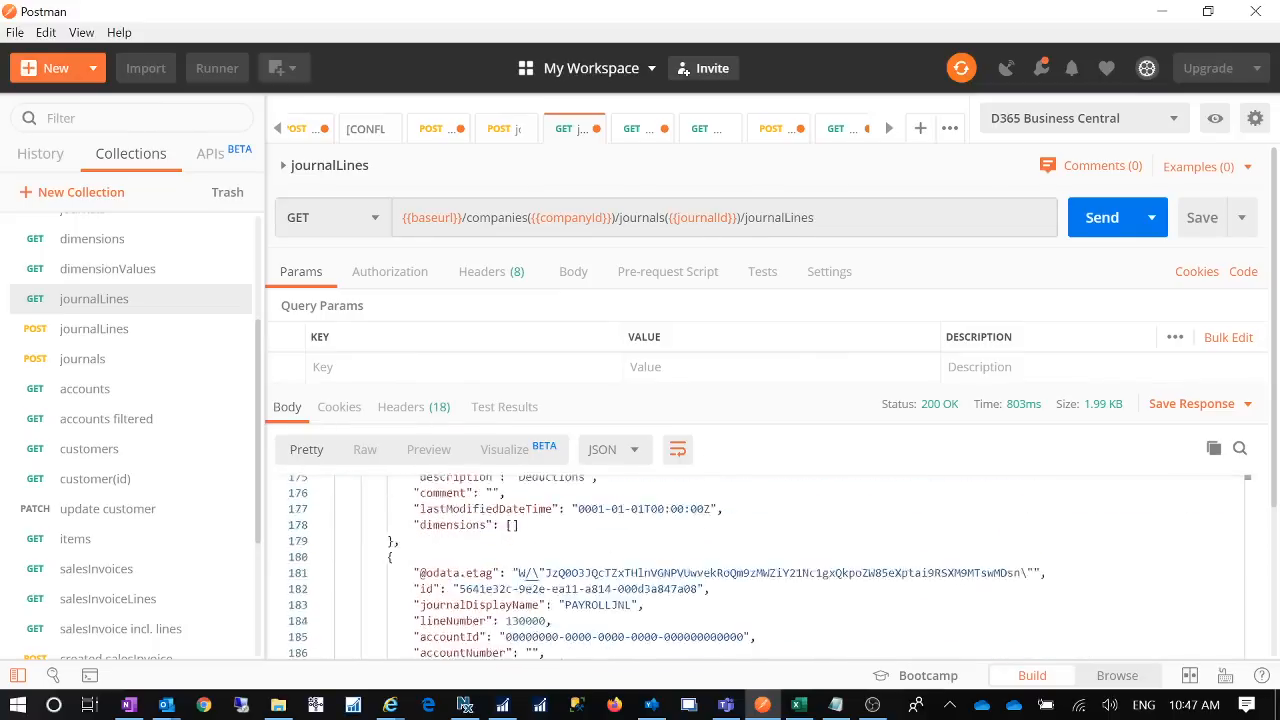
pyautogui.scroll(15, 760, 460)
pyautogui.scroll(15, 760, 460)
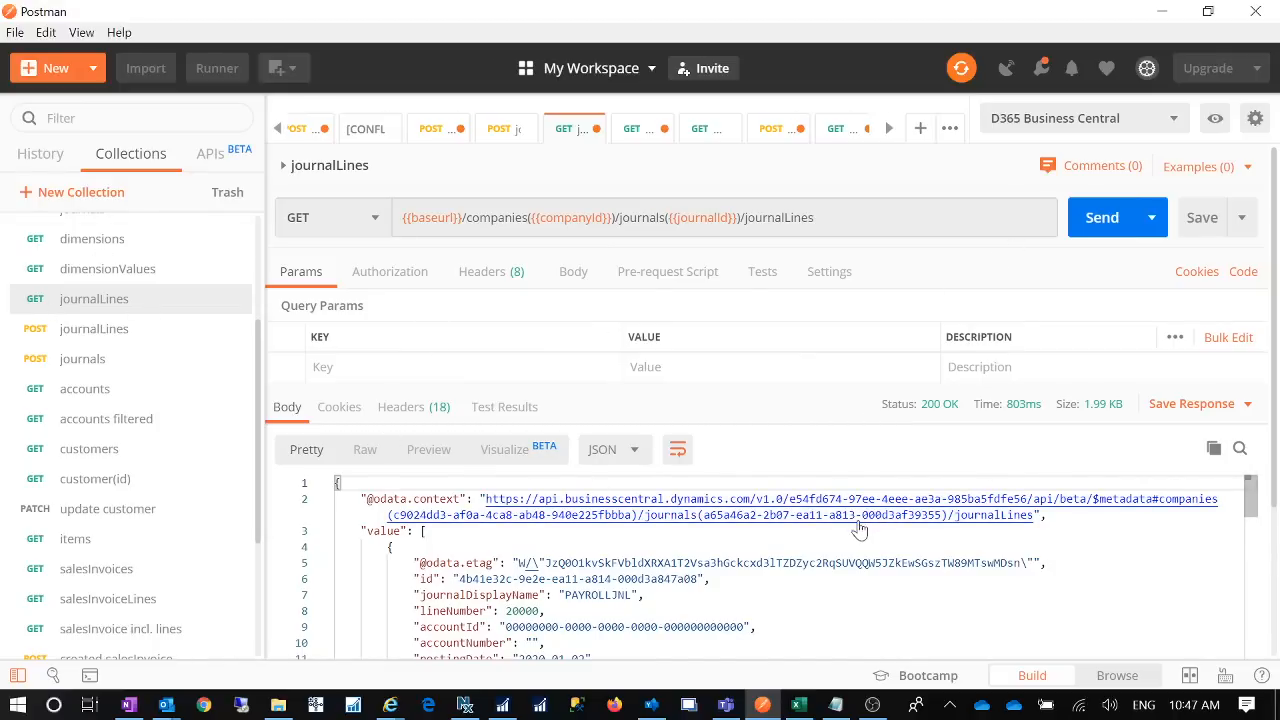
pyautogui.scroll(-5, 760, 567)
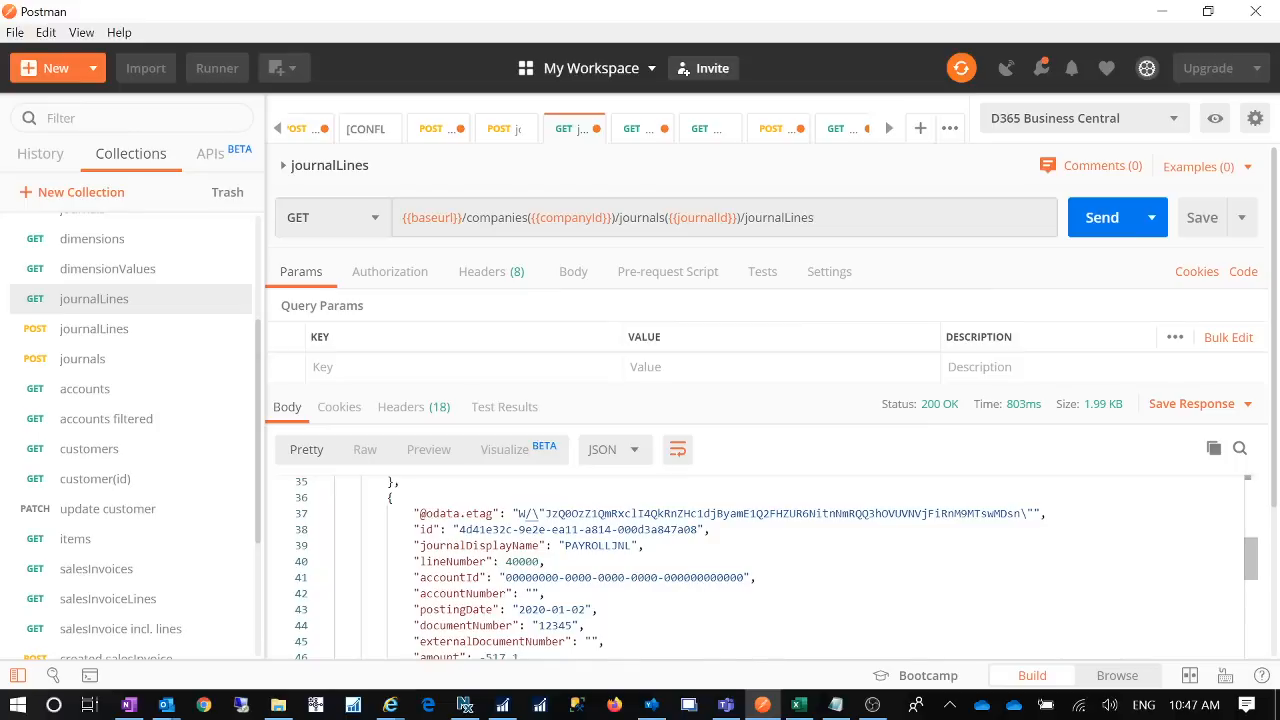
pyautogui.scroll(-4, 760, 567)
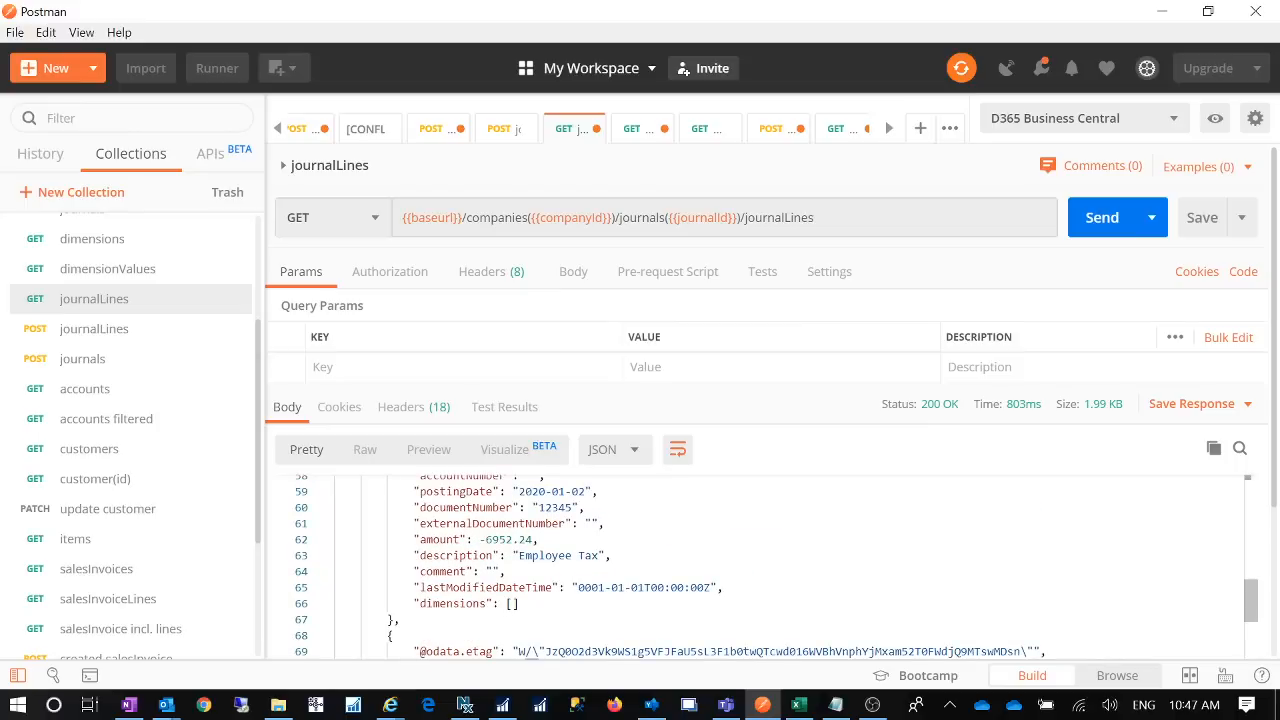
# - Search 'general jou' in Business Central, open General Journals to check the 13 PAYROLLJNL lines, then return to Postman
pyautogui.click(391, 706)
pyautogui.click(281, 618)
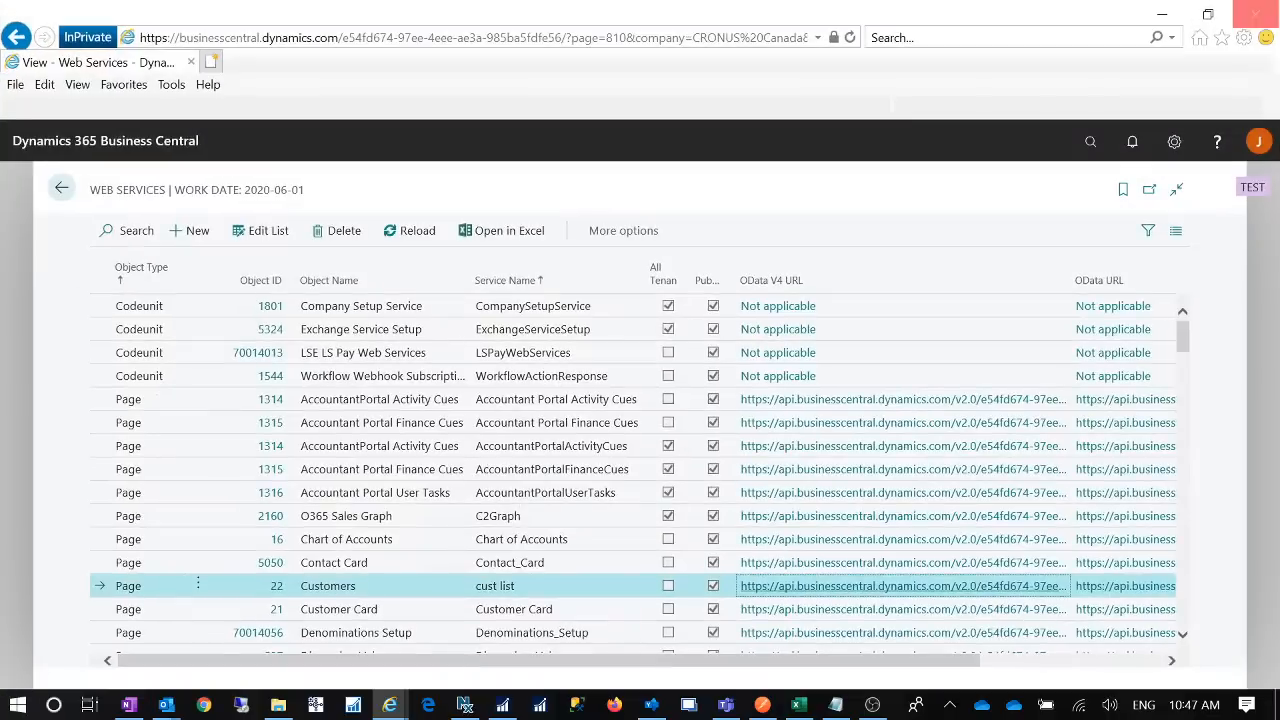
pyautogui.click(1090, 141)
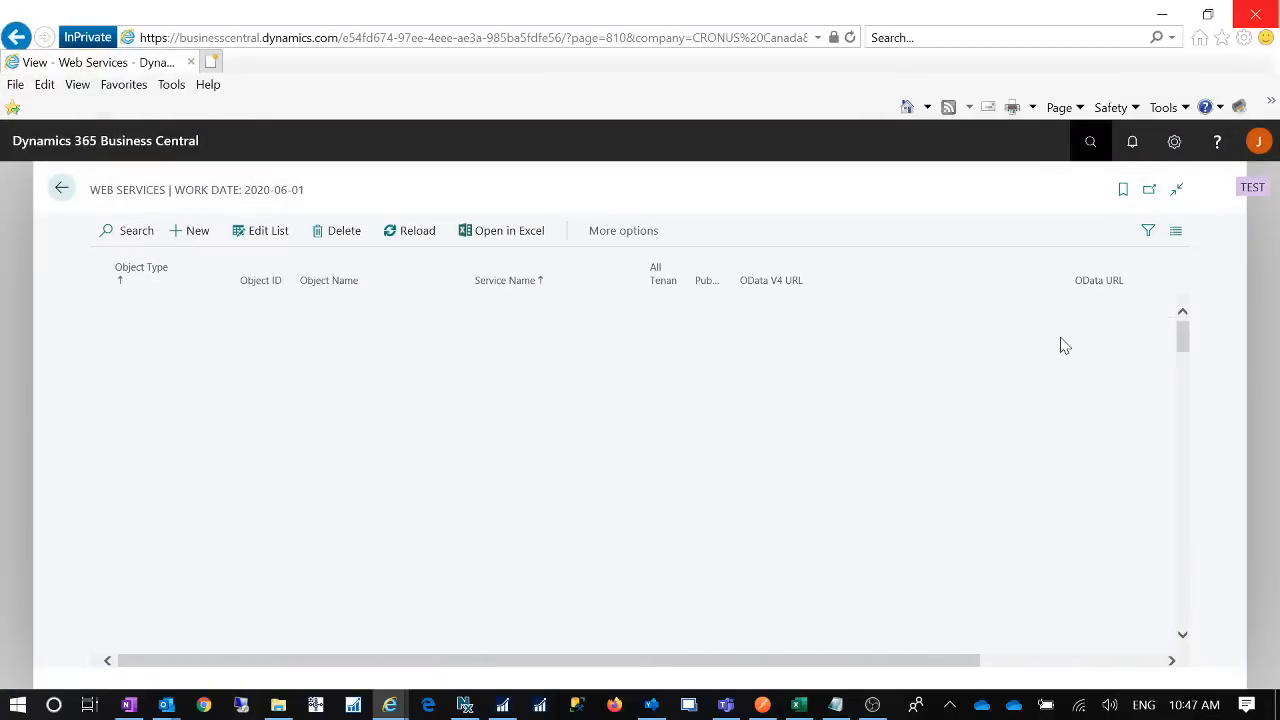
pyautogui.write('gen')
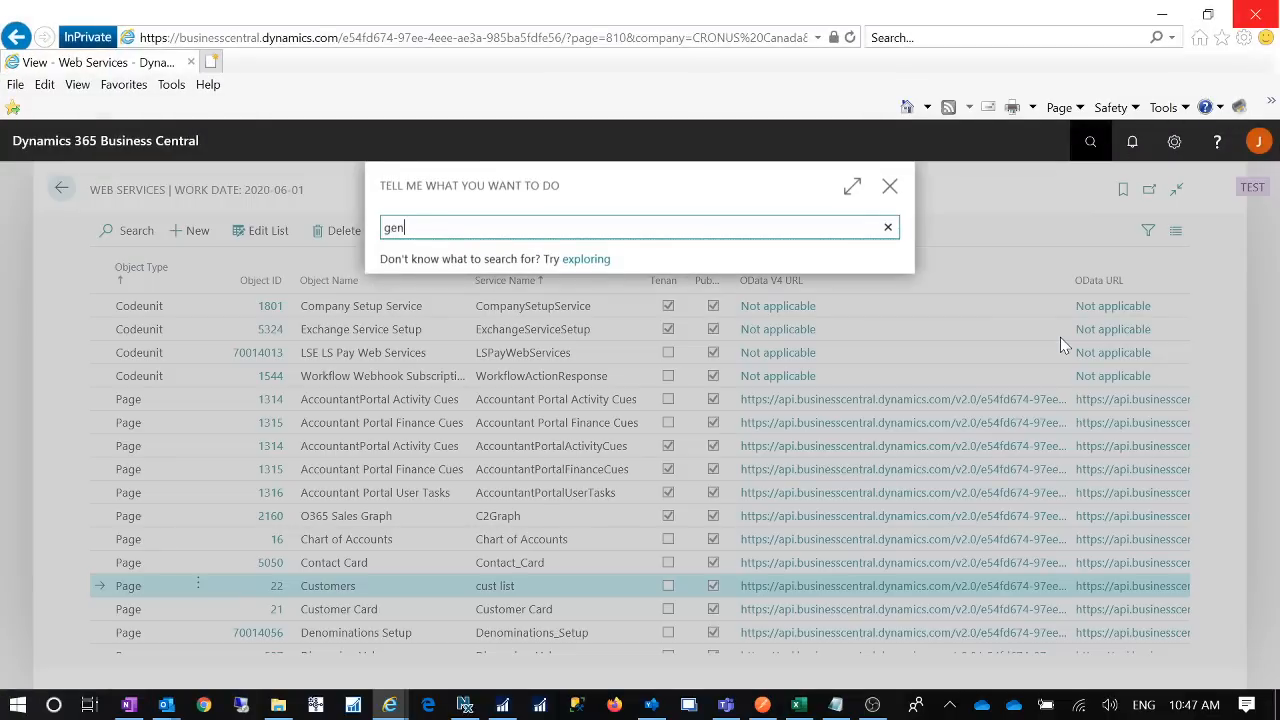
pyautogui.write('eral jou')
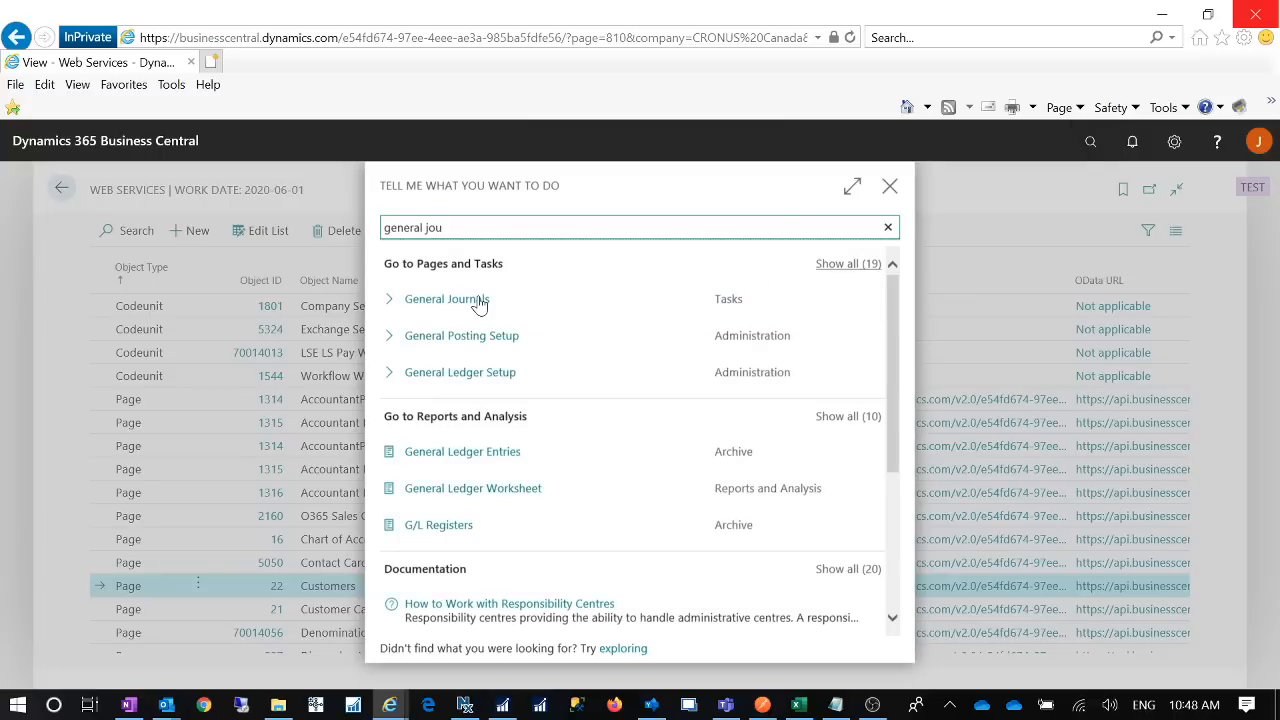
pyautogui.click(479, 305)
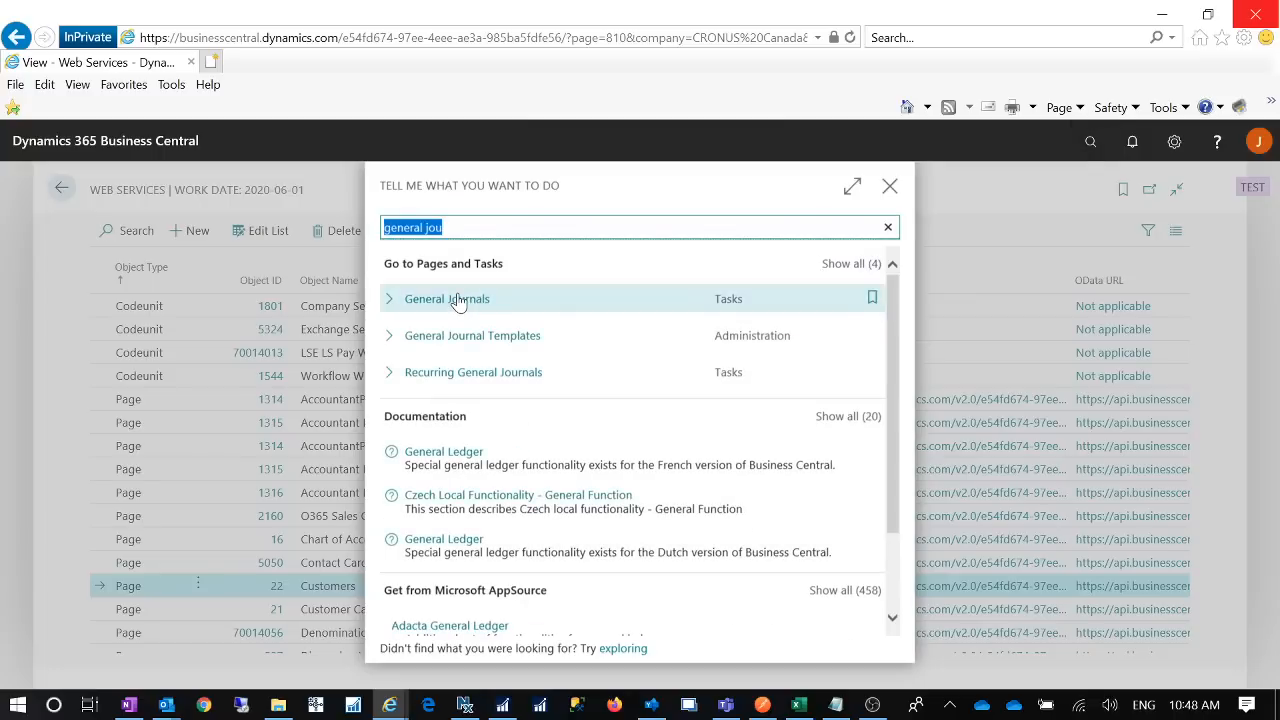
pyautogui.click(458, 300)
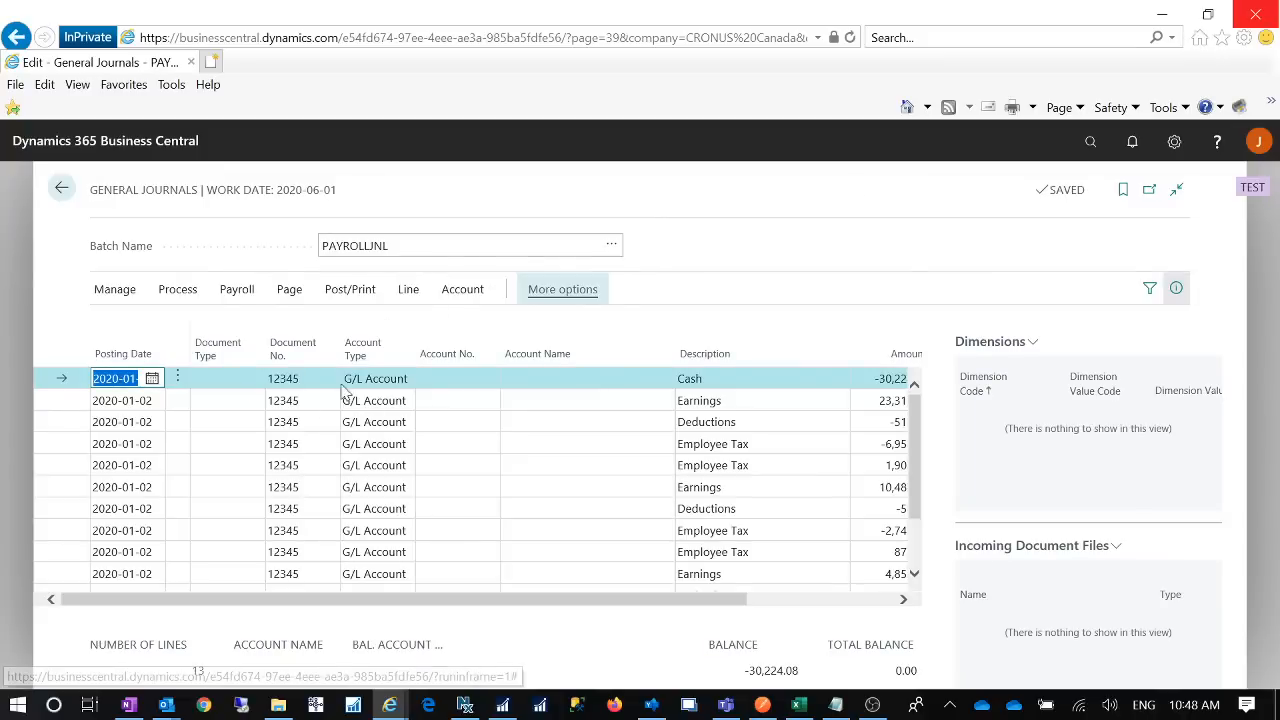
pyautogui.scroll(-3, 335, 465)
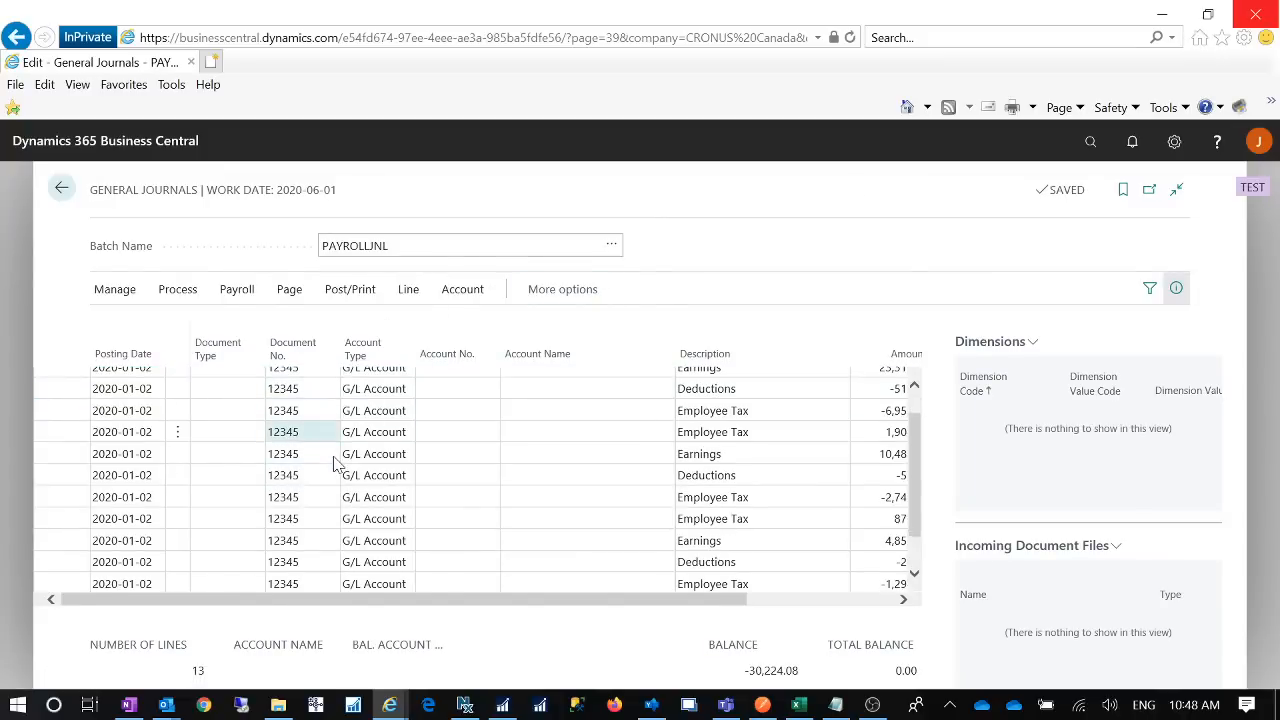
pyautogui.scroll(3, 335, 465)
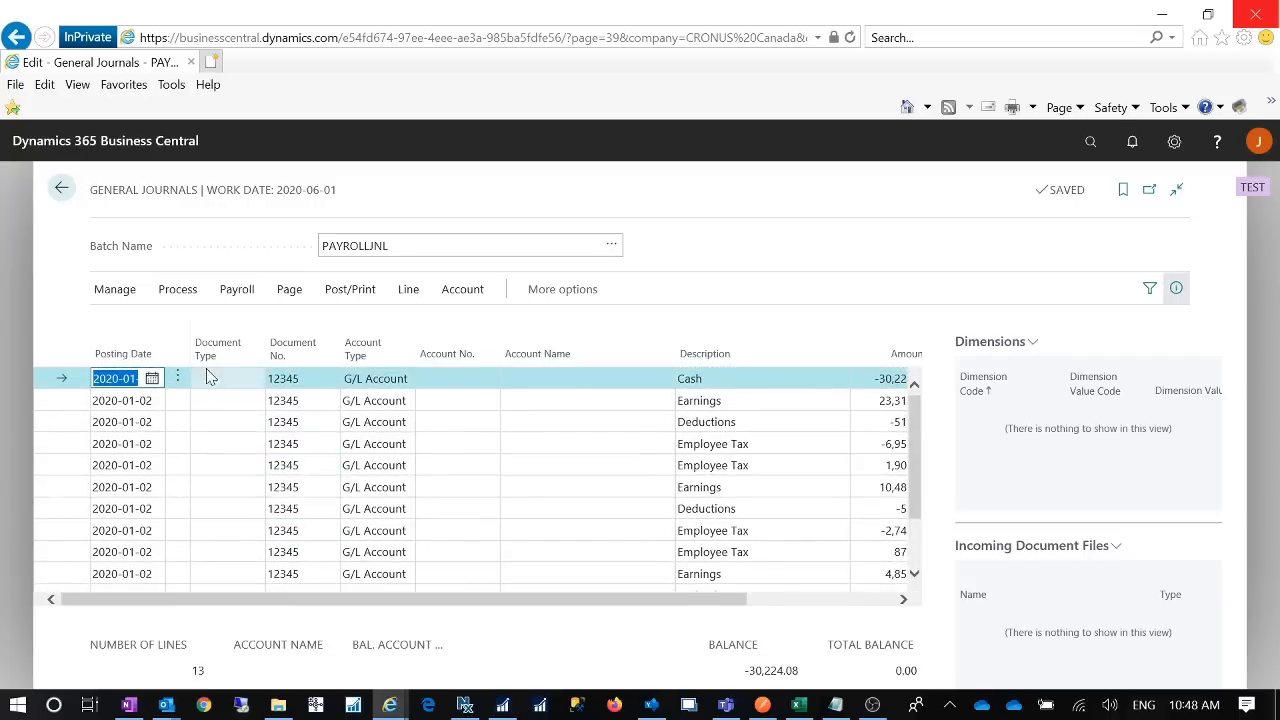
pyautogui.click(762, 705)
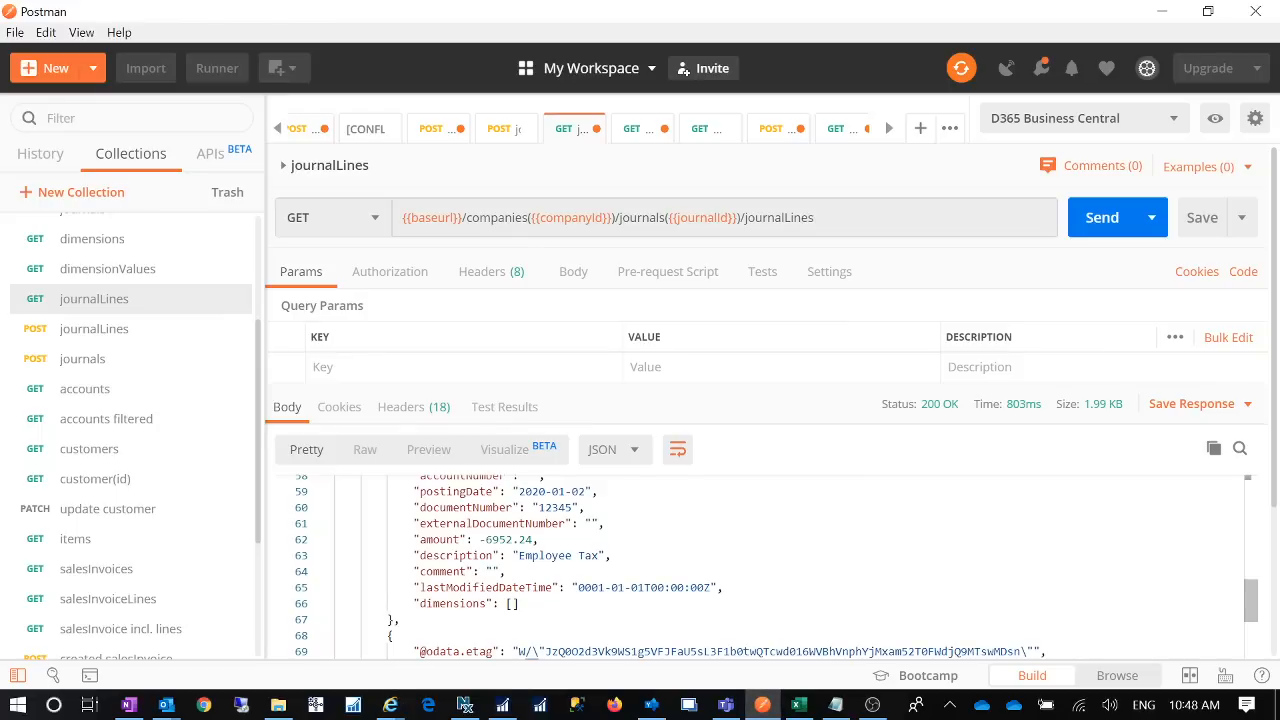
# - Scroll further down the journalLines JSON response, then go back to the PAYROLLJNL journal in the browser
pyautogui.scroll(-10, 773, 567)
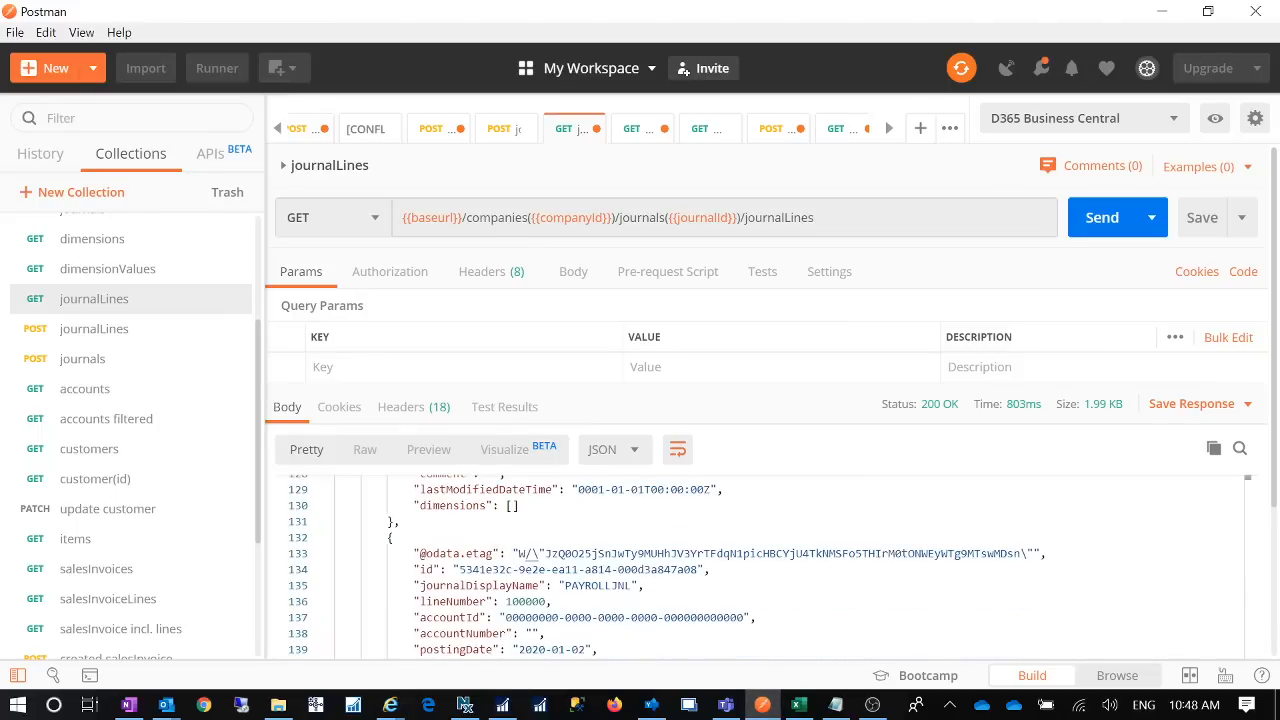
pyautogui.click(1163, 13)
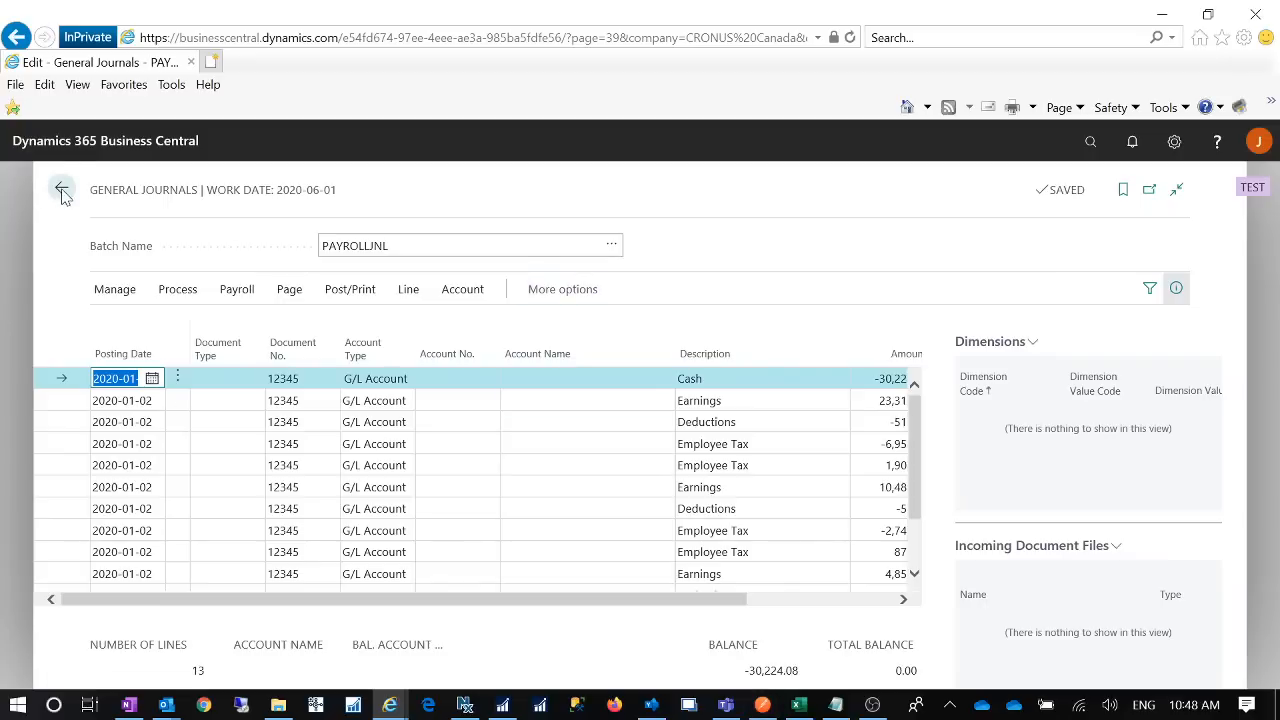
# - Close General Journals and the Web Services page to reach the CRONUS Canada, Inc. home page
pyautogui.press('Escape')
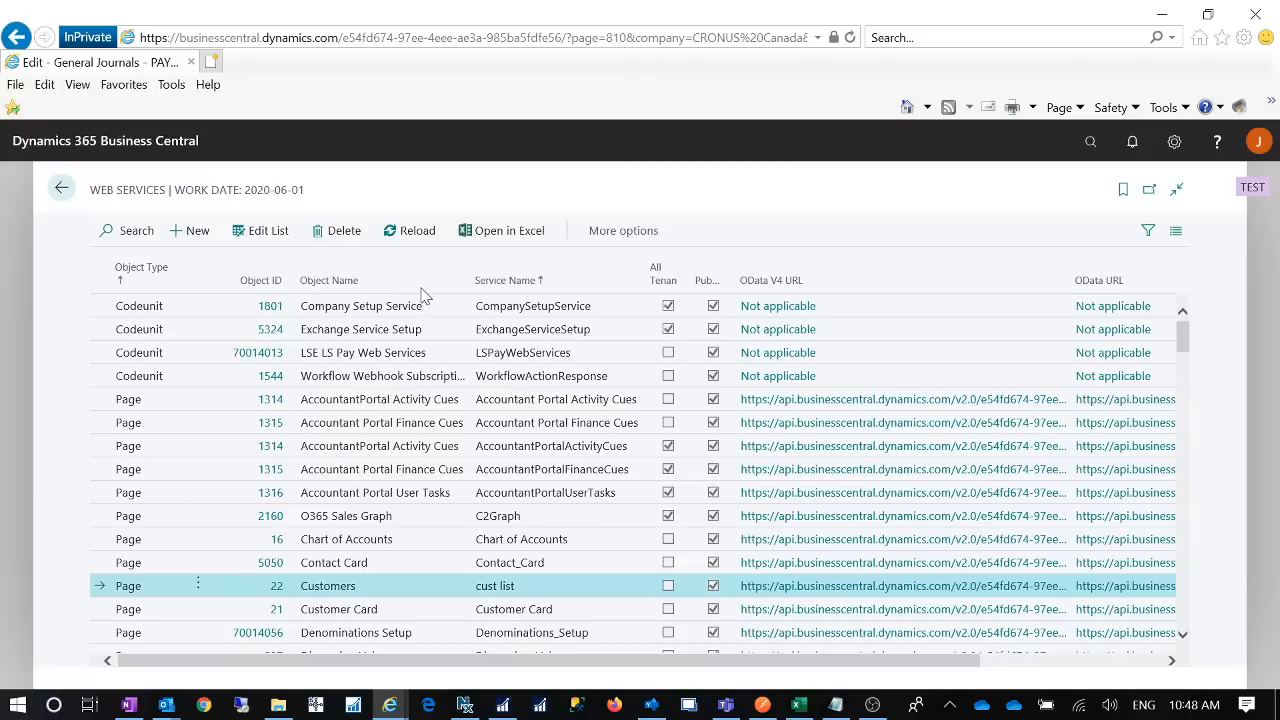
pyautogui.click(859, 291)
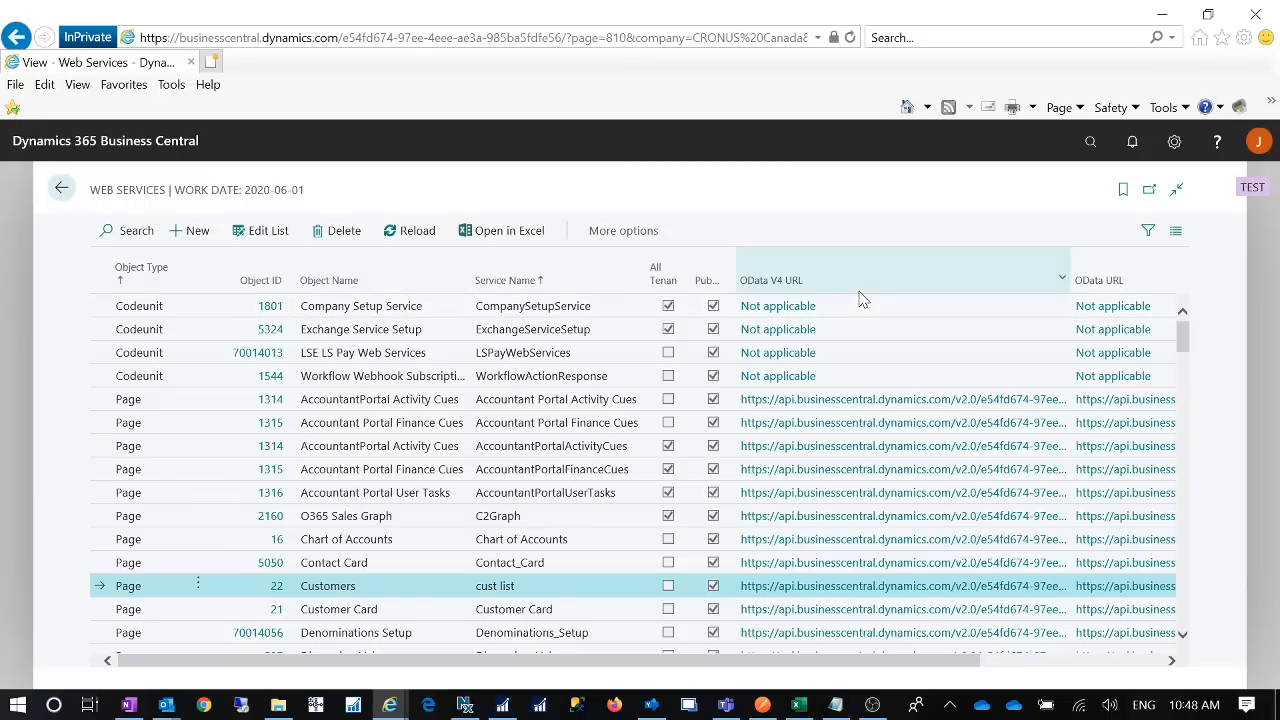
pyautogui.click(61, 188)
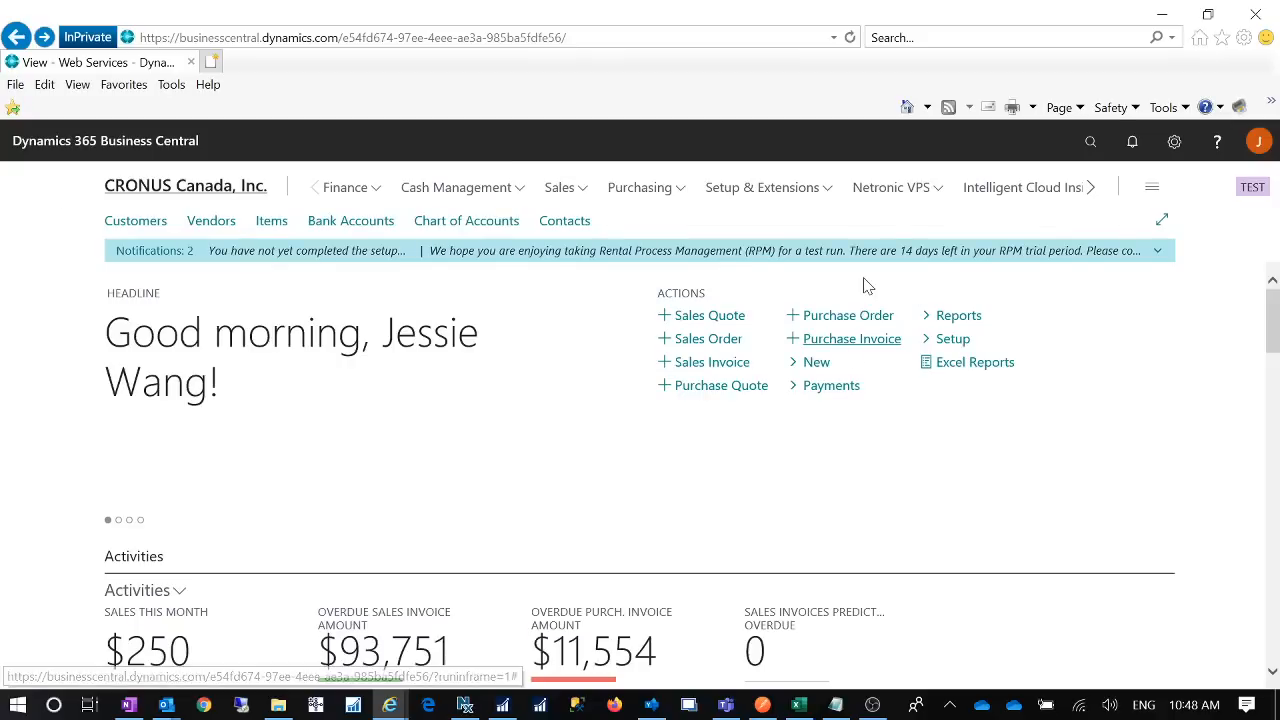